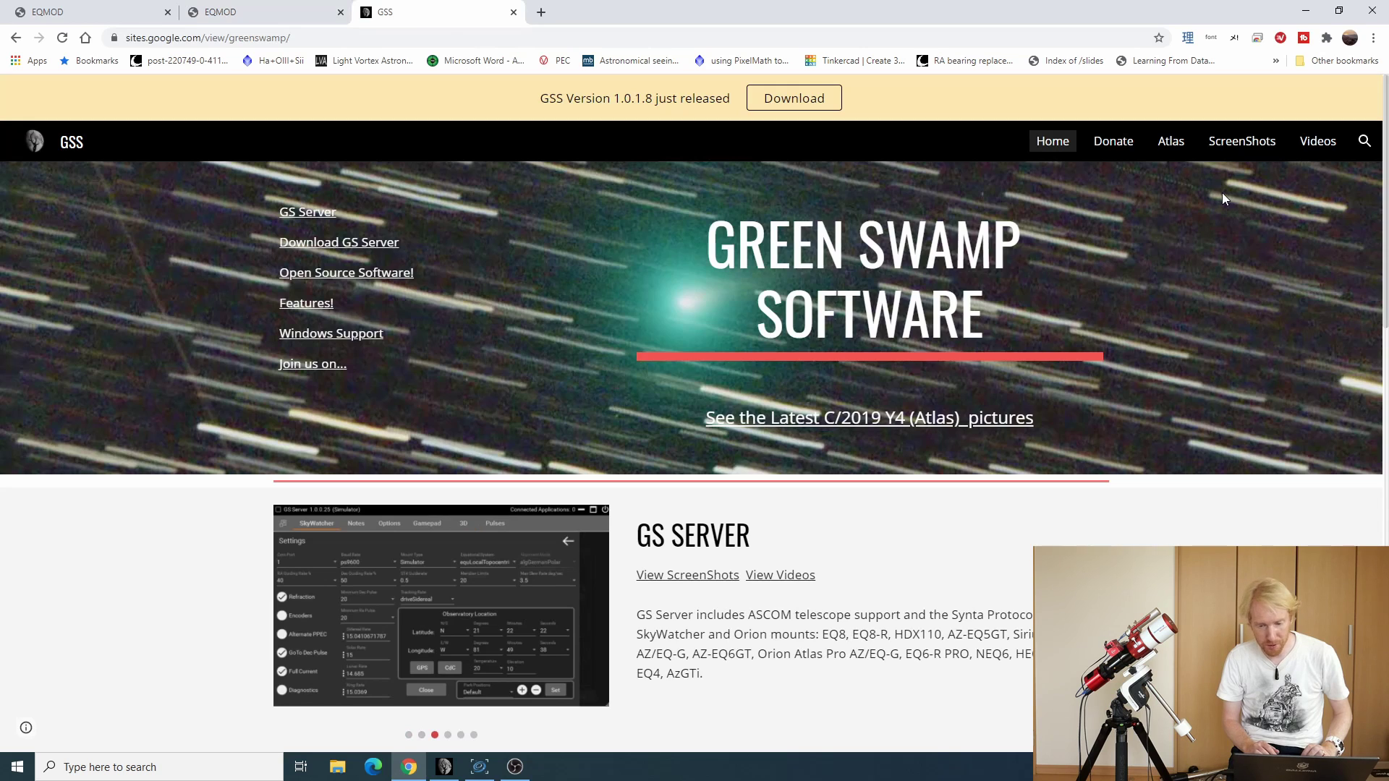
Step: Go to the Download GS Server section of the Green Swamp Software page
left_click(314, 243)
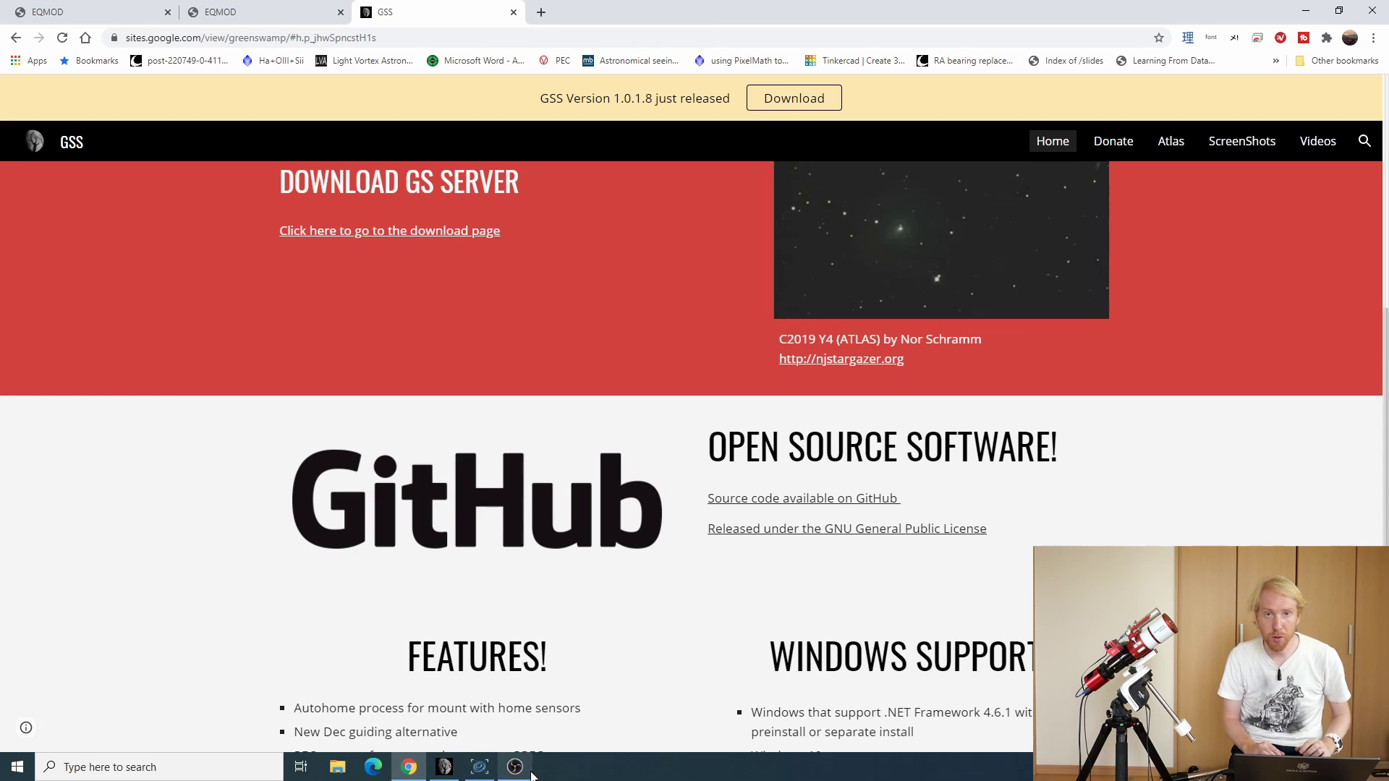
Step: Switch to N.I.N.A. and disconnect the ASCOM GS Sky Telescope, confirming the disconnection
mouse_move(466, 765)
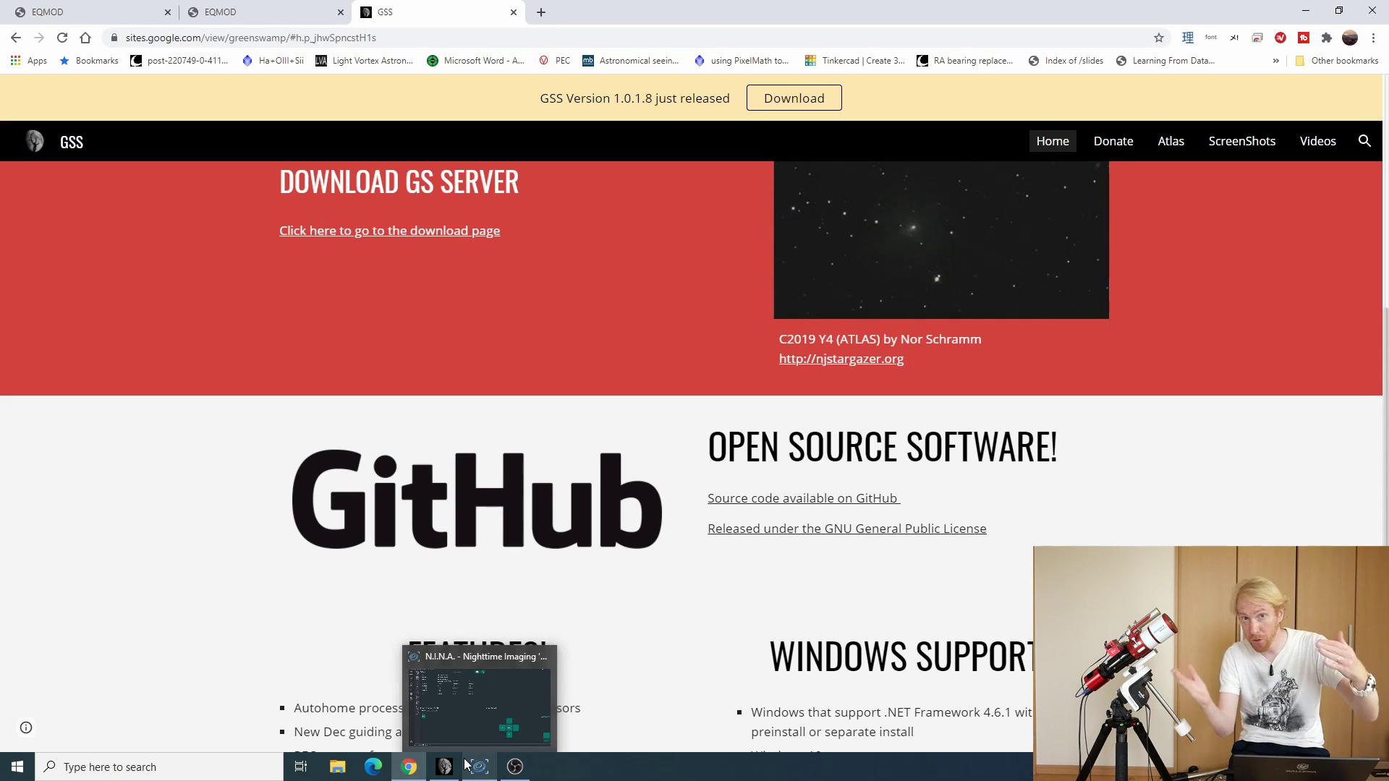
left_click(479, 771)
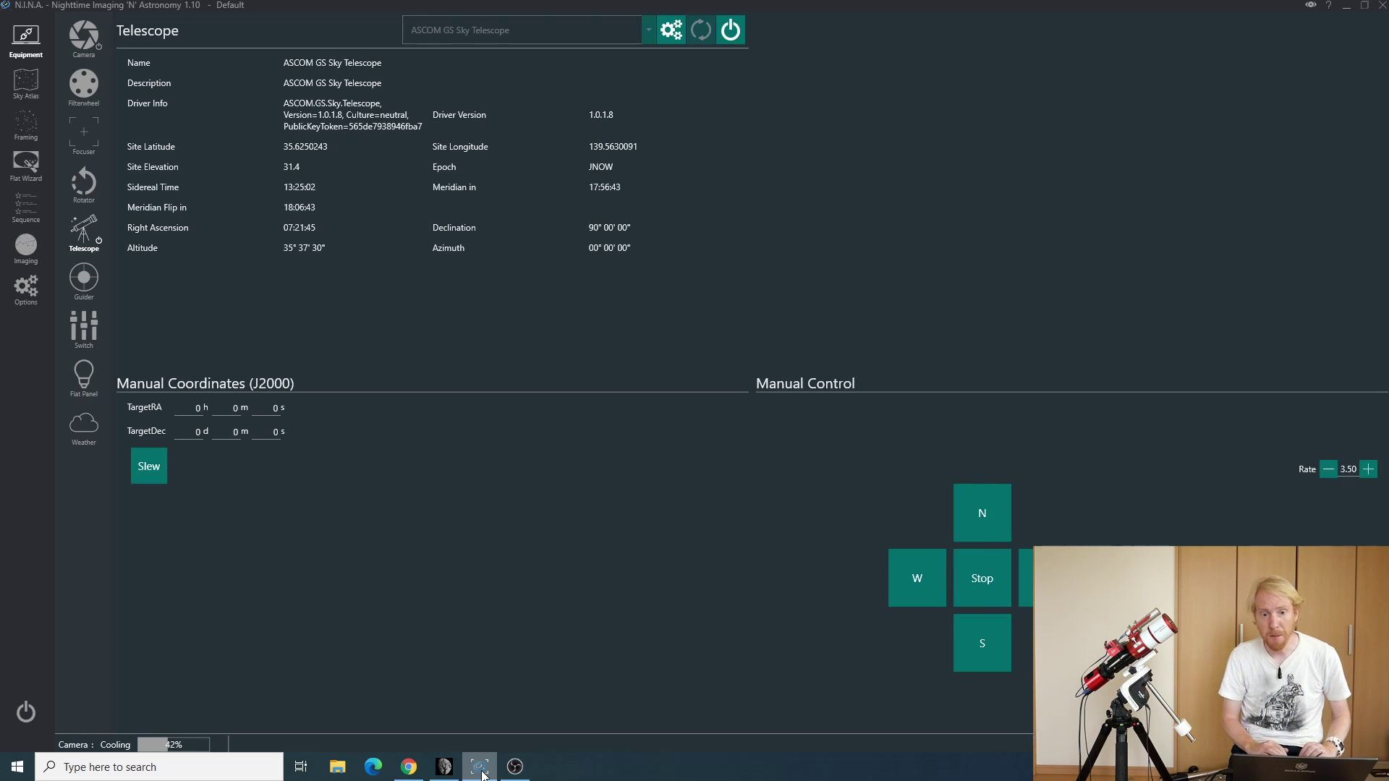
left_click(728, 35)
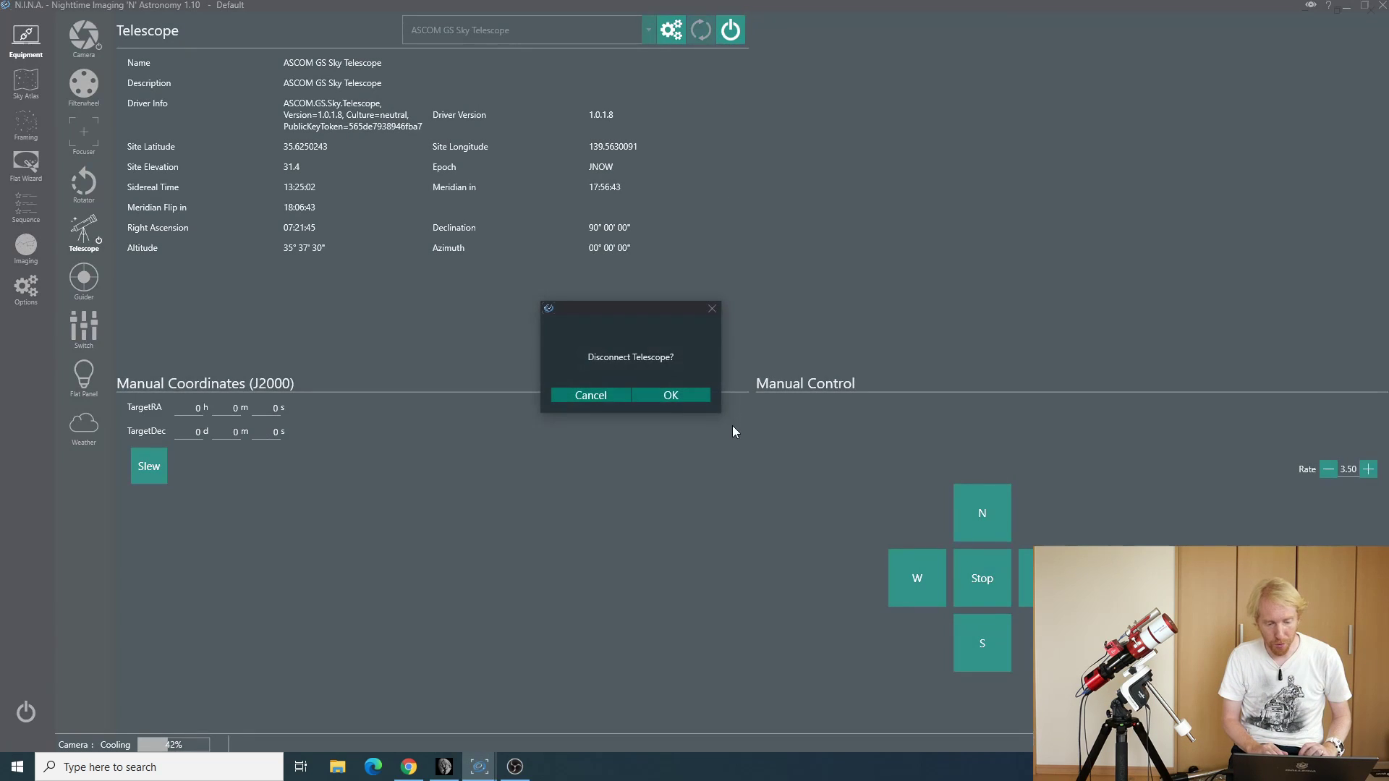
left_click(679, 405)
Step: Select EQMOD ASCOM HEQ5/6 as the telescope driver and bring up its setup dialog over N.I.N.A
left_click(647, 33)
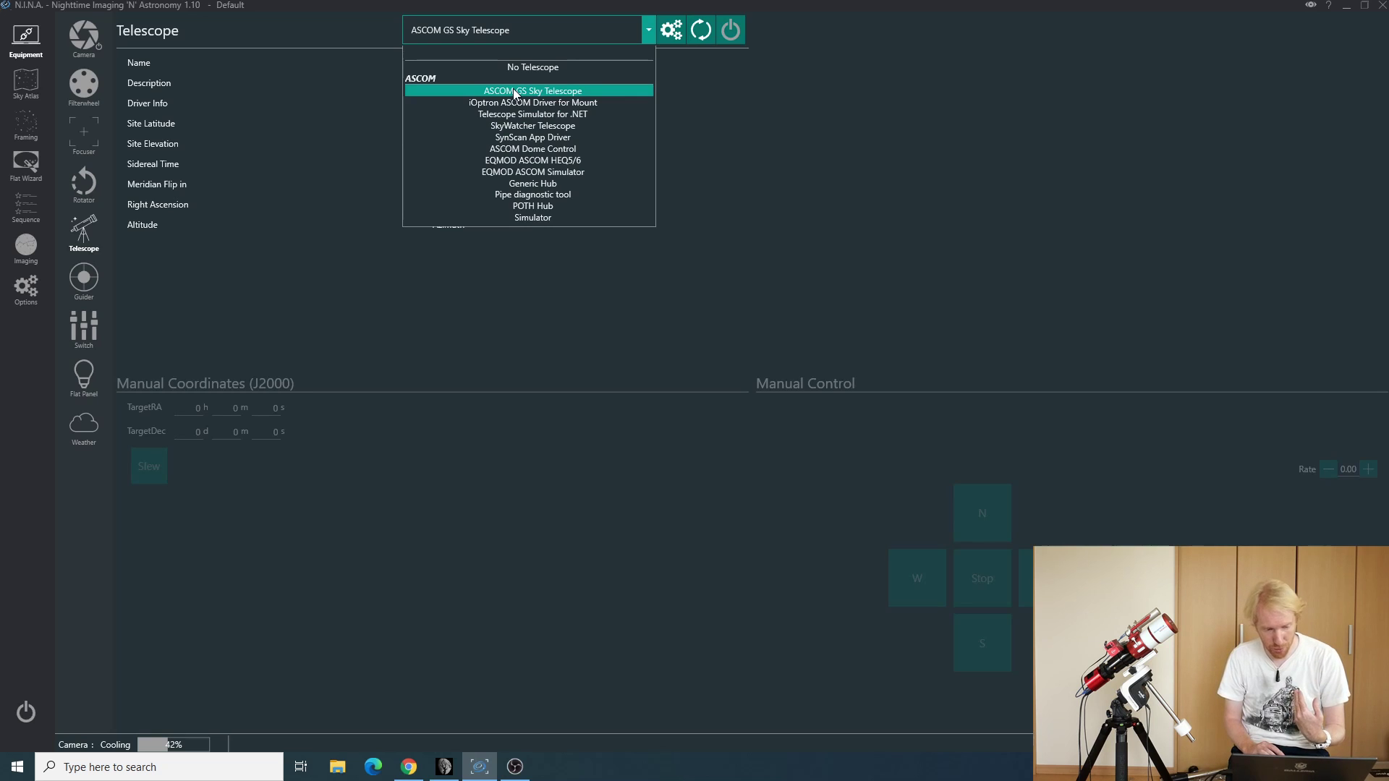
left_click(511, 160)
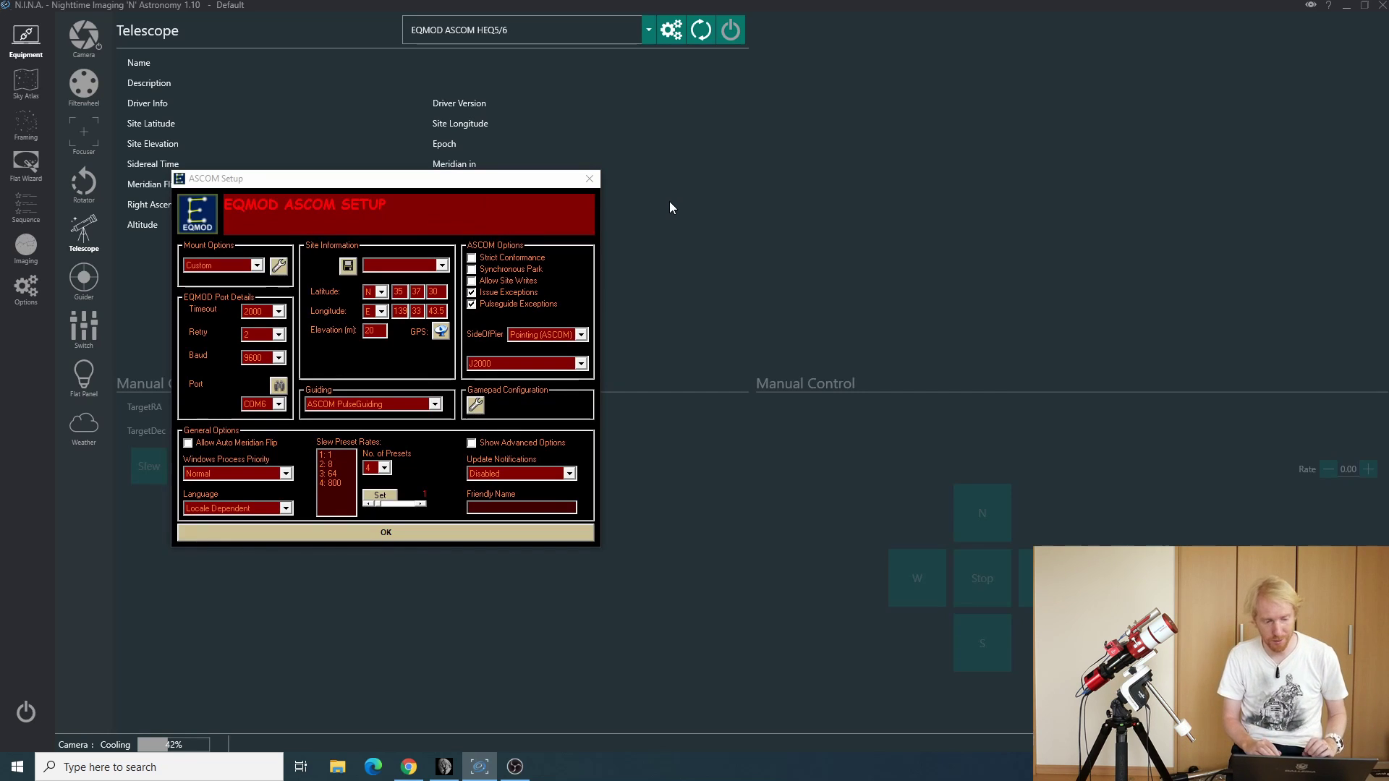
left_click_drag(391, 174, 734, 113)
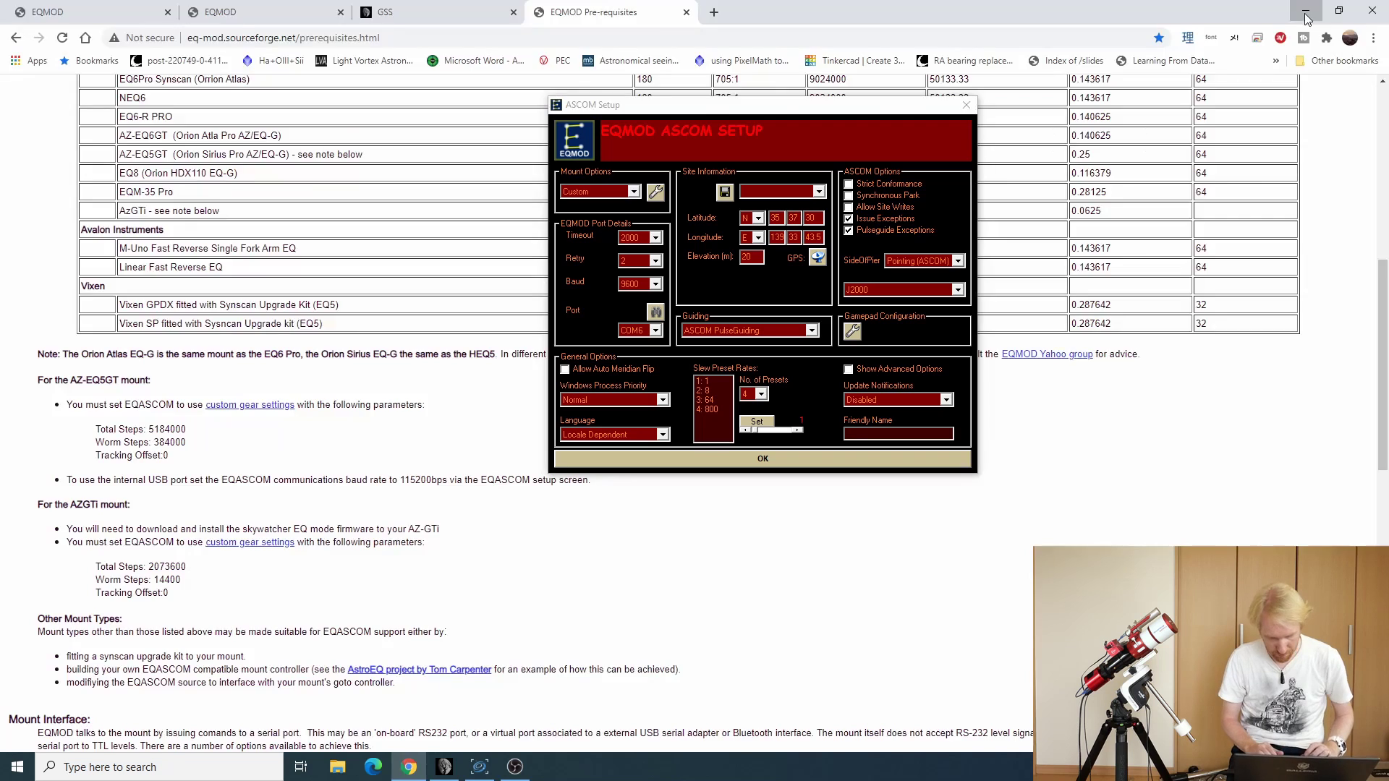
left_click(1306, 9)
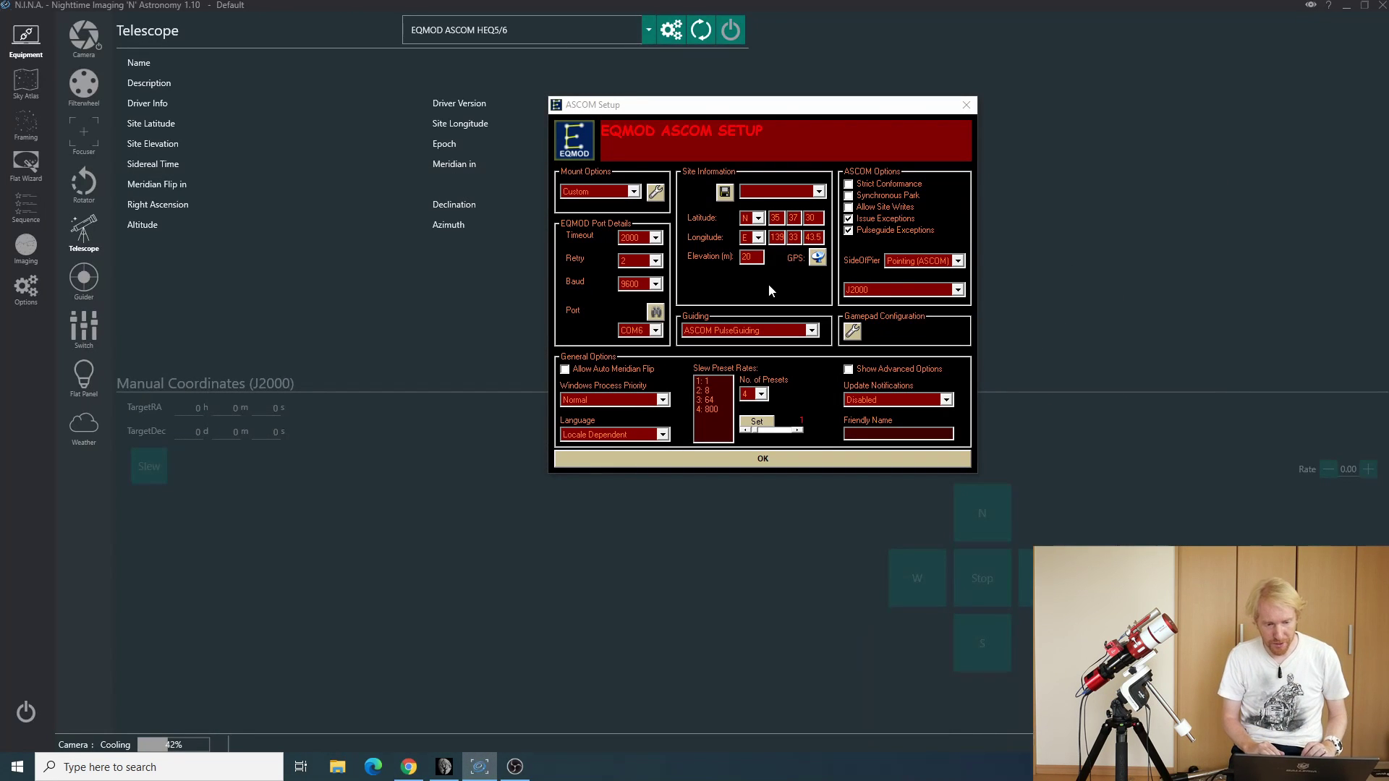
Step: Check the EQMOD mount options and examine the prerequisites page in Chrome for the AZGTi mount's custom gear parameters
left_click(623, 192)
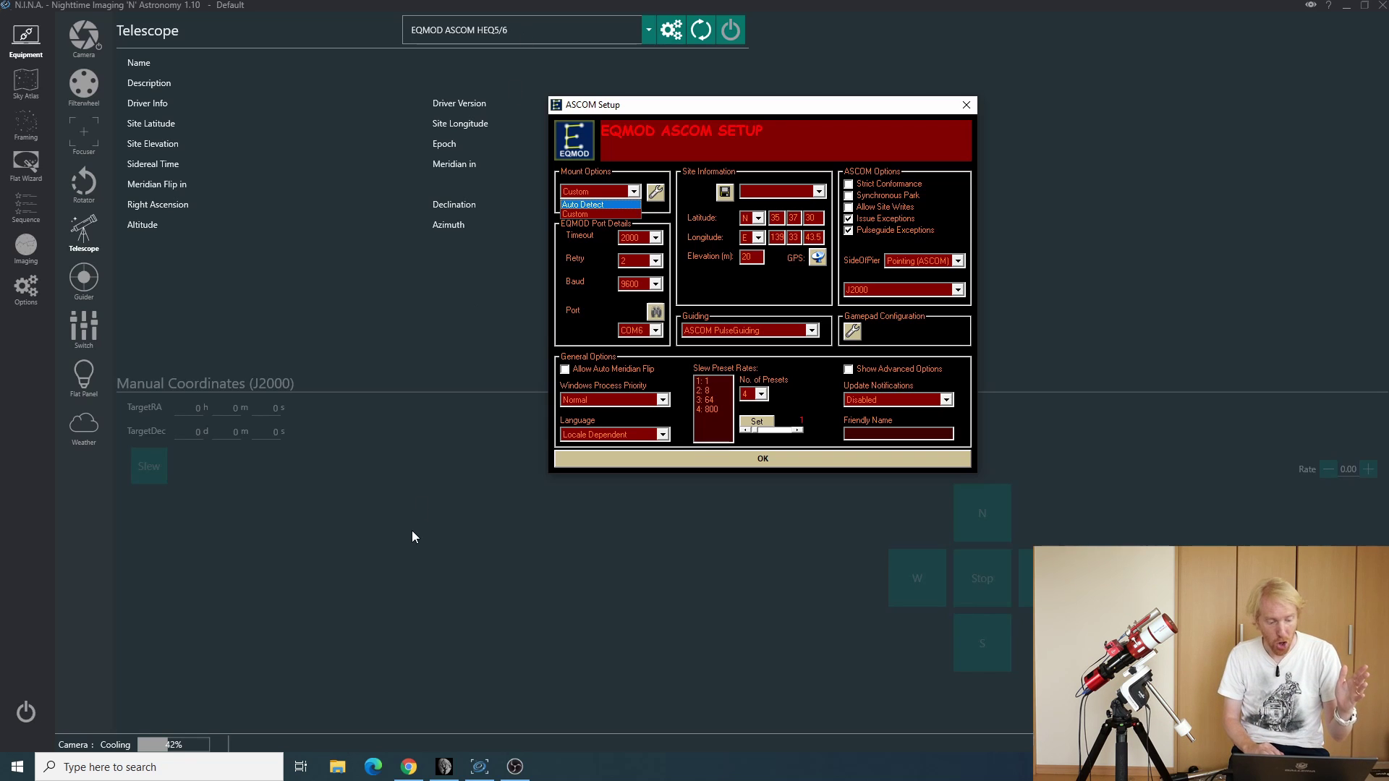
left_click(407, 773)
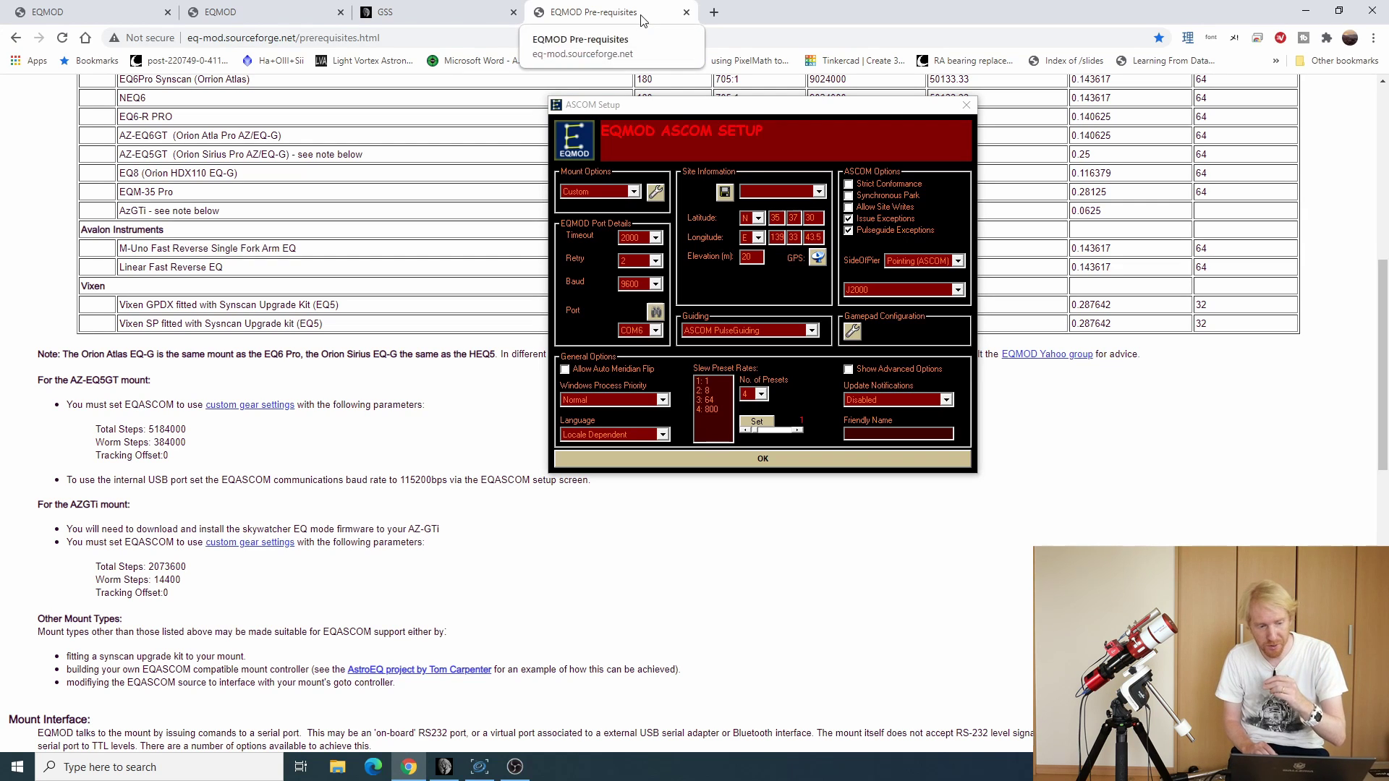
scroll(662, 87, "up", 7)
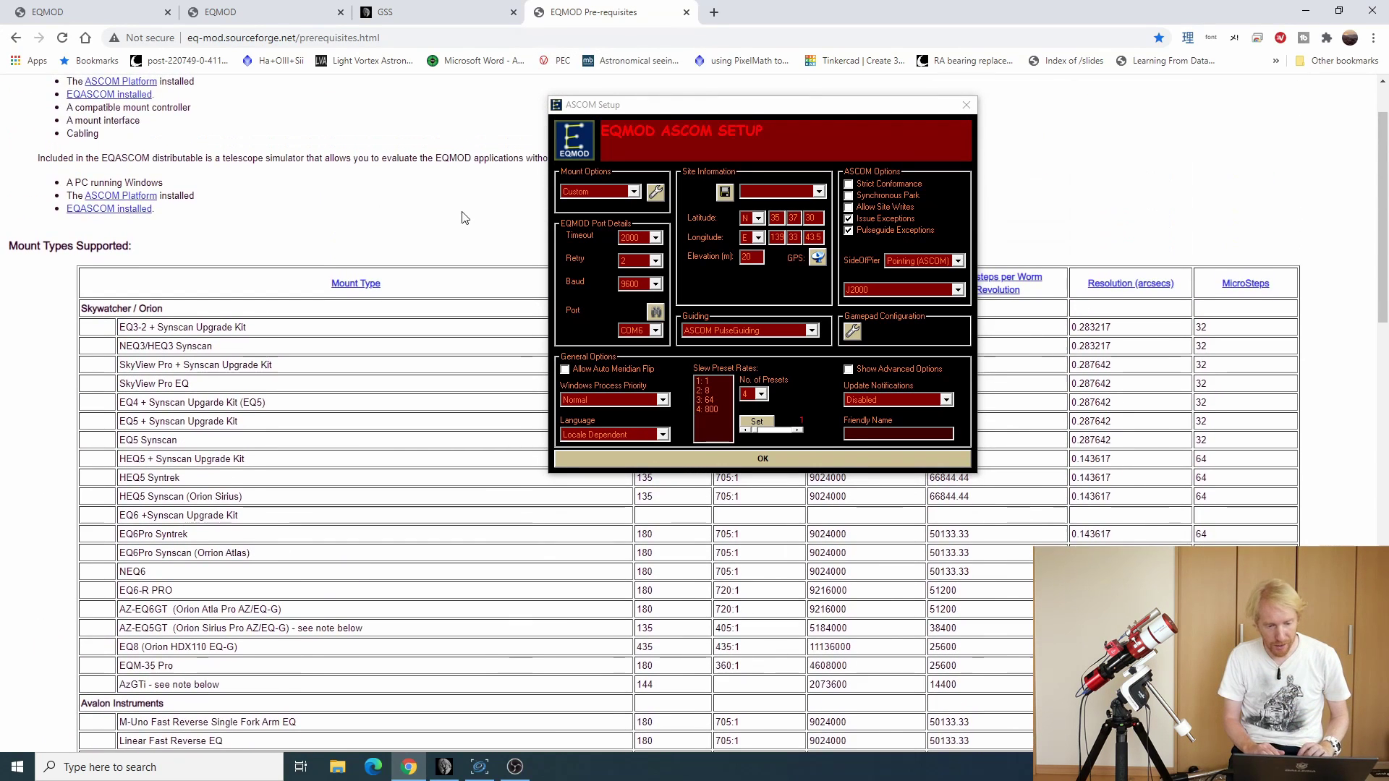
left_click_drag(669, 112, 1200, 173)
scroll(461, 375, "down", 4)
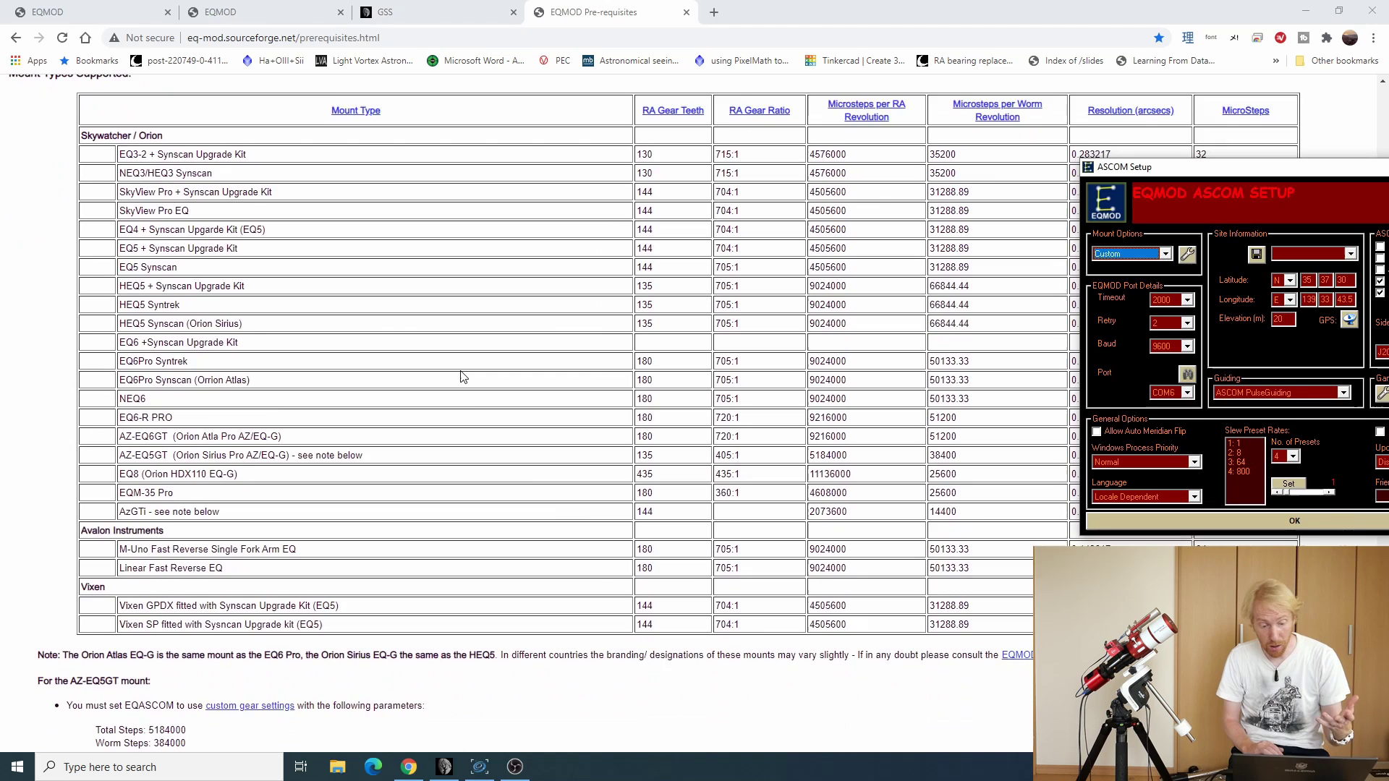
scroll(461, 375, "down", 3)
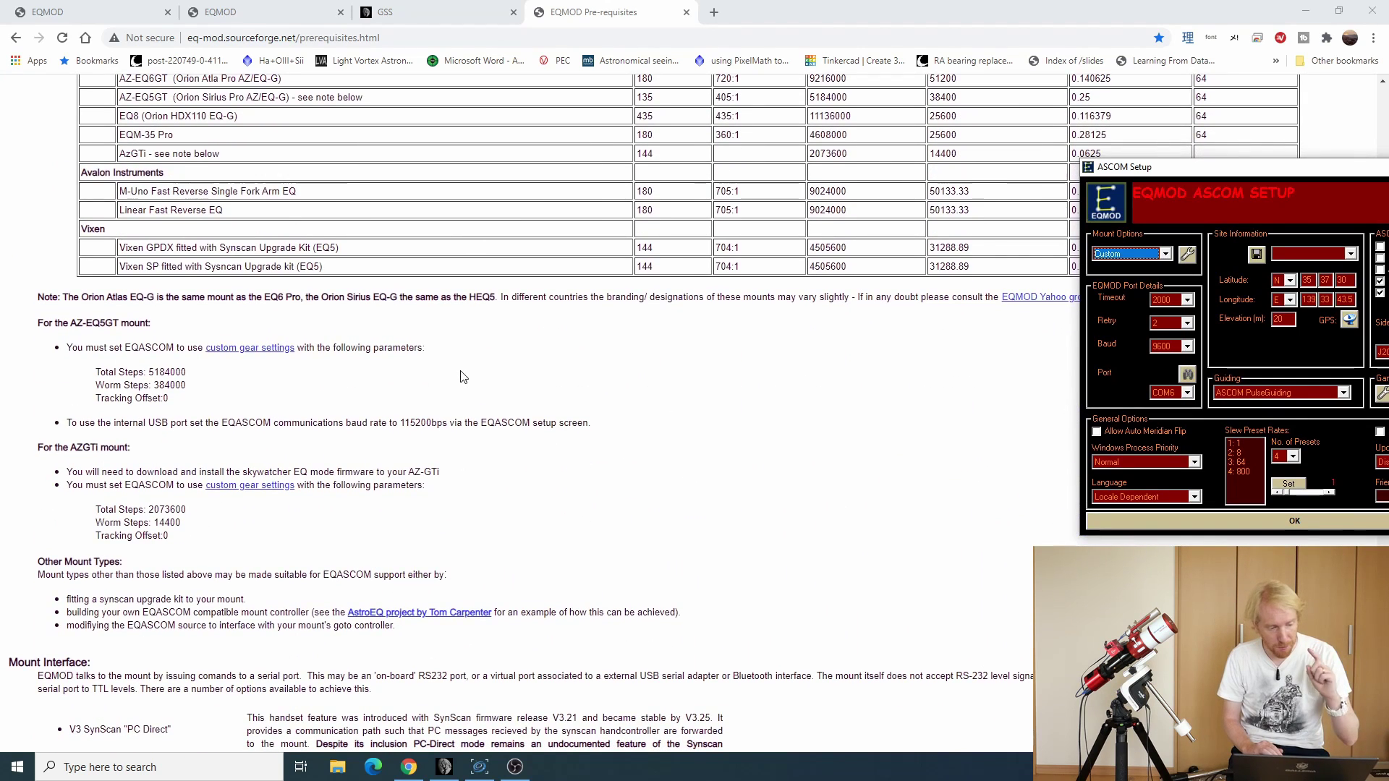
left_click_drag(181, 537, 11, 322)
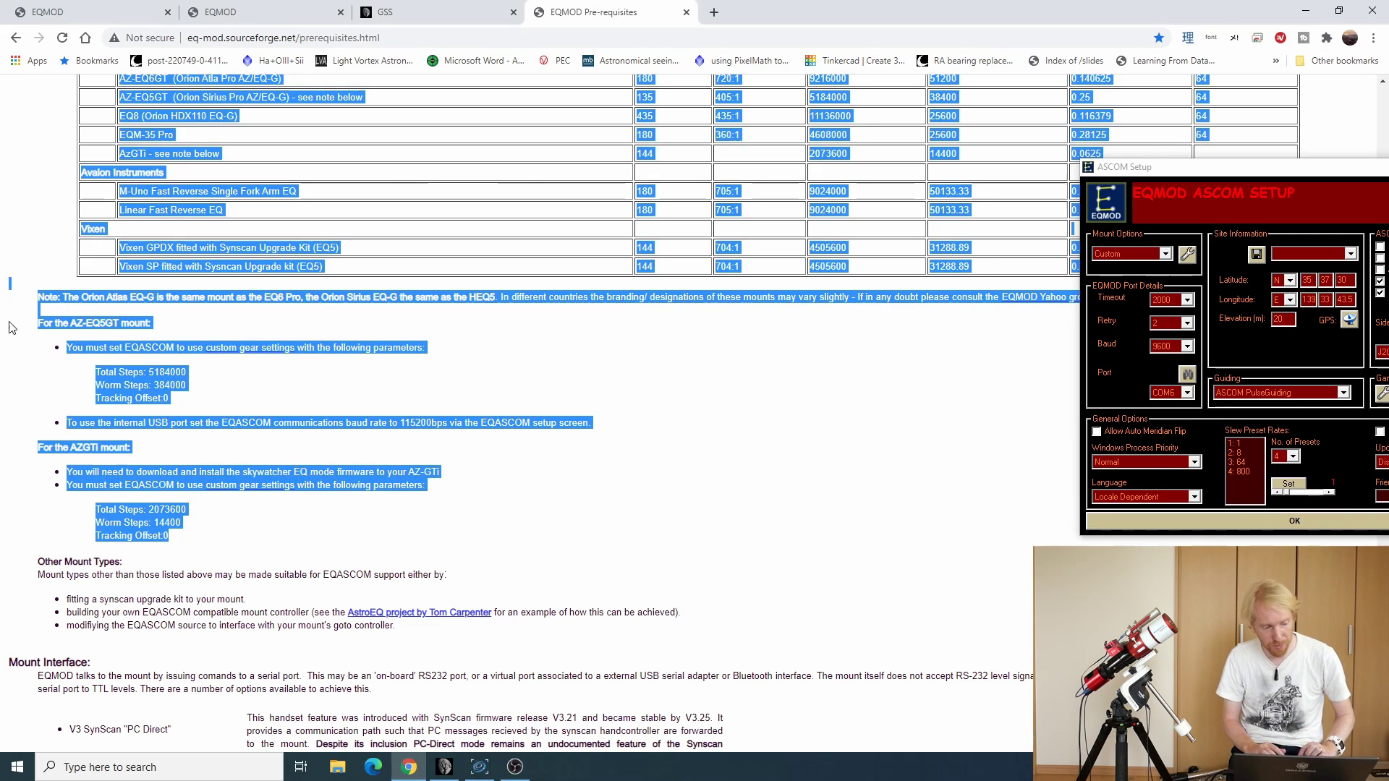
left_click(41, 328)
left_click_drag(77, 447, 141, 467)
left_click(144, 469)
Step: Open the gear customisation for the Custom mount option in EQMOD setup and place it beside the AZGTi parameters
left_click(1266, 178)
left_click_drag(1265, 178, 771, 70)
left_click(658, 148)
left_click(626, 168)
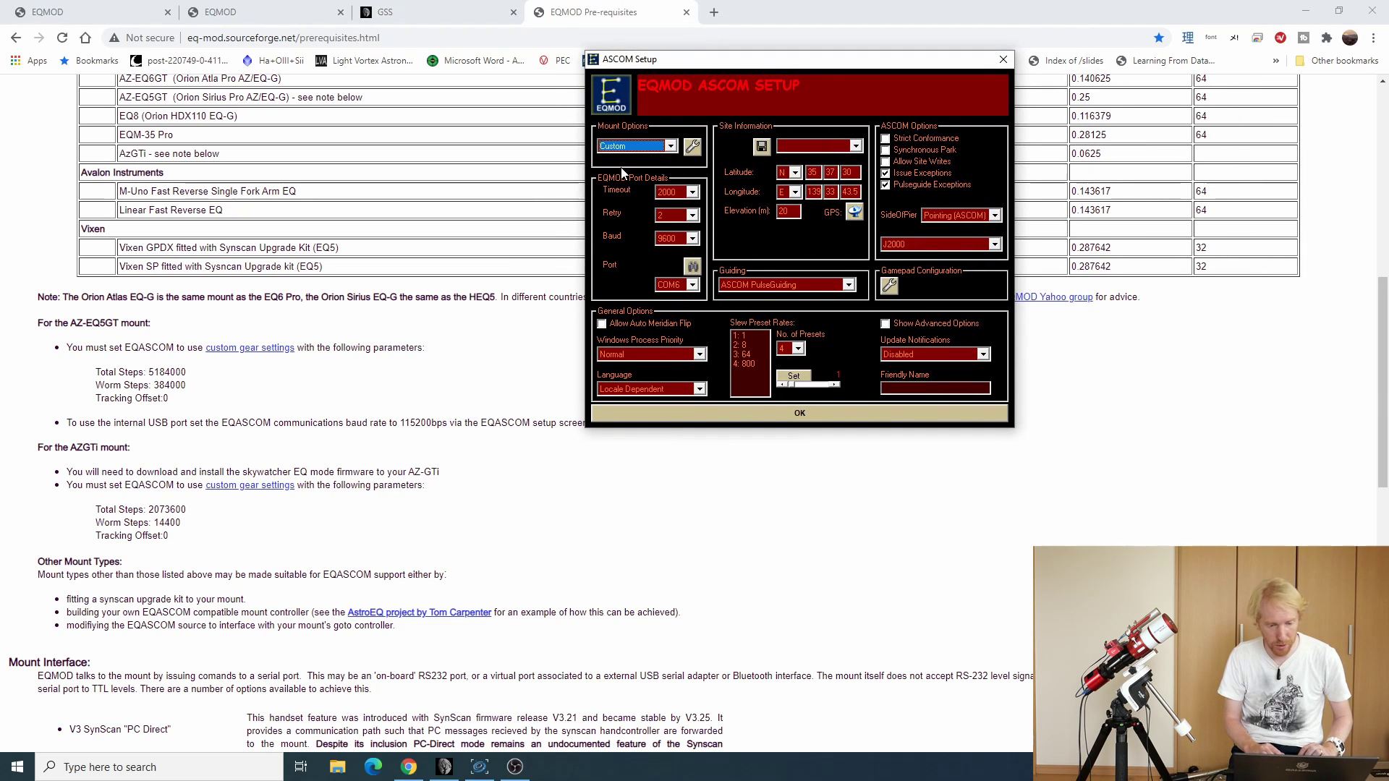
left_click(693, 148)
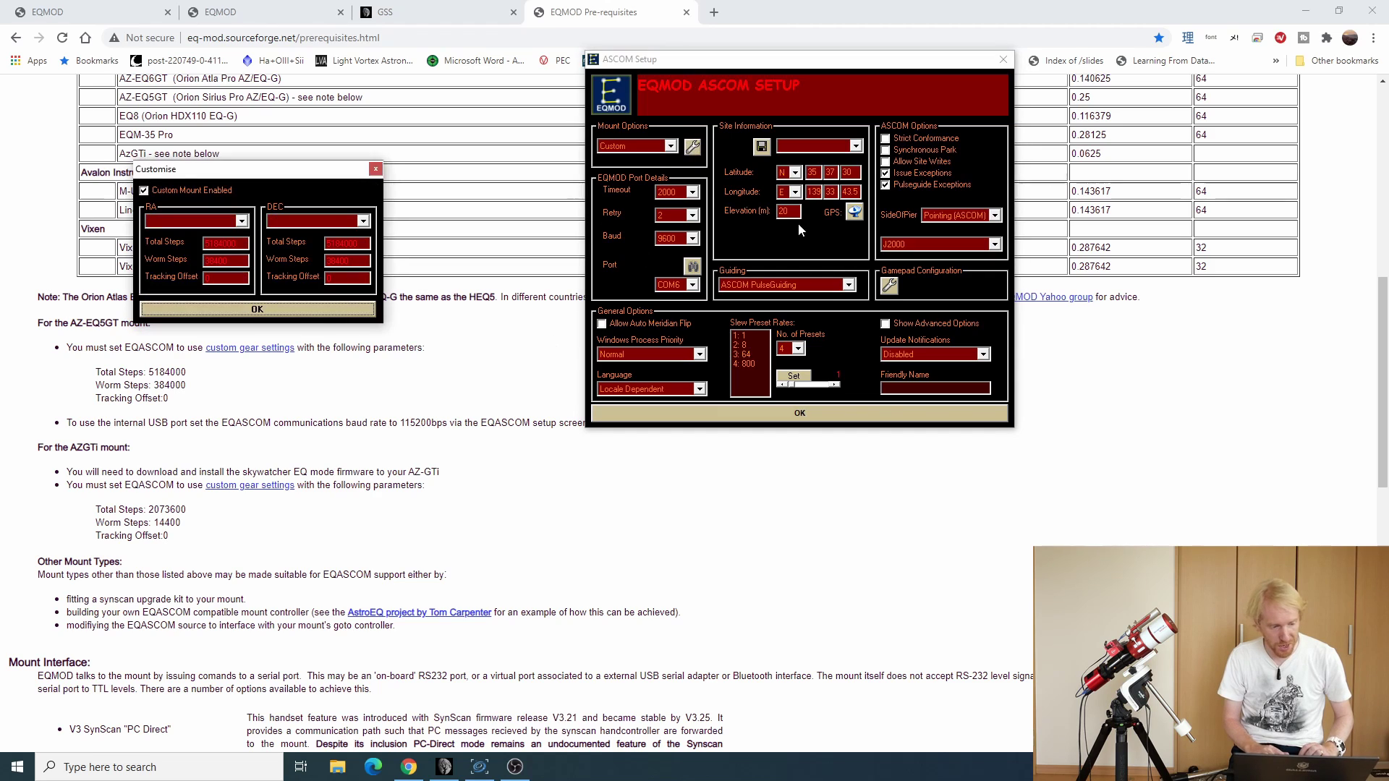
left_click_drag(174, 174, 726, 181)
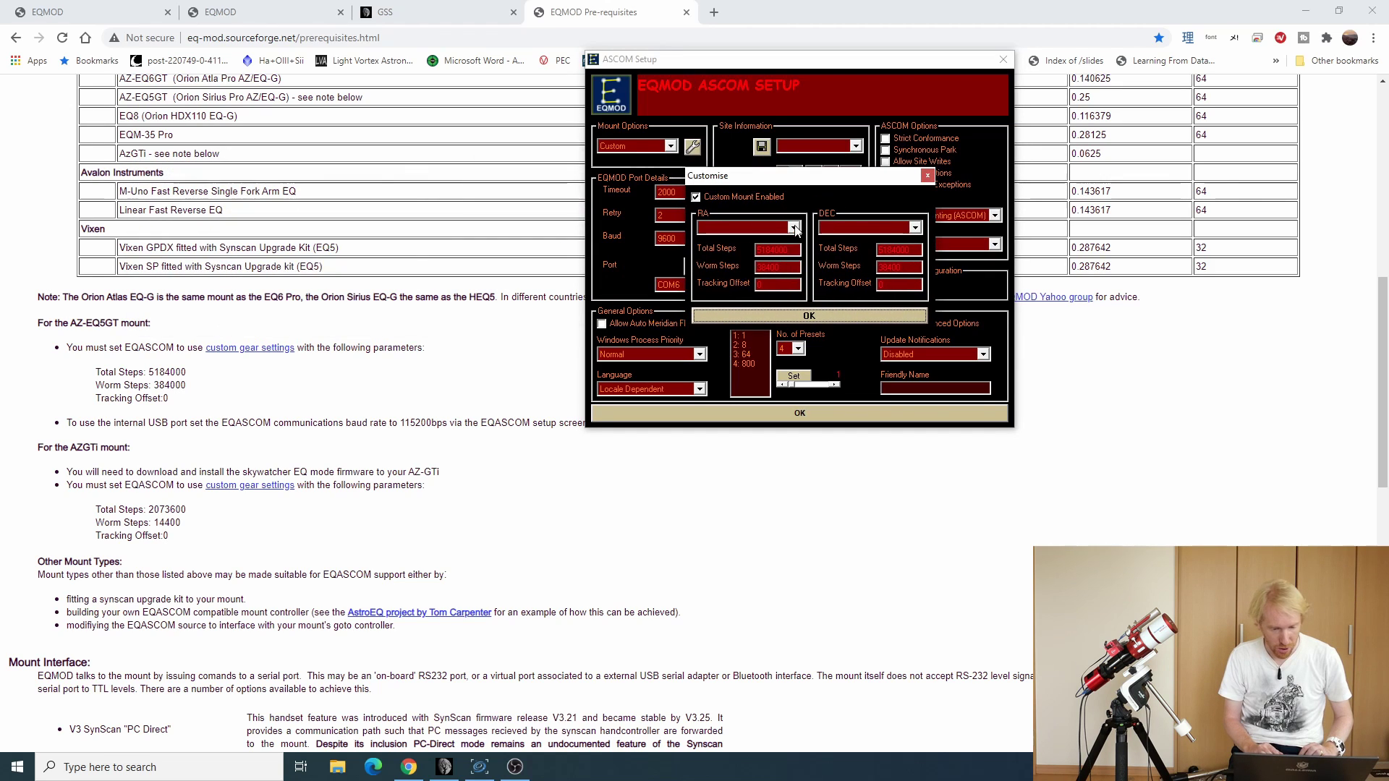
Step: Copy the AZGTi total steps value from the page and set Total Steps to 2073600 for both RA and DEC
left_click_drag(186, 509, 149, 509)
key("ctrl+c")
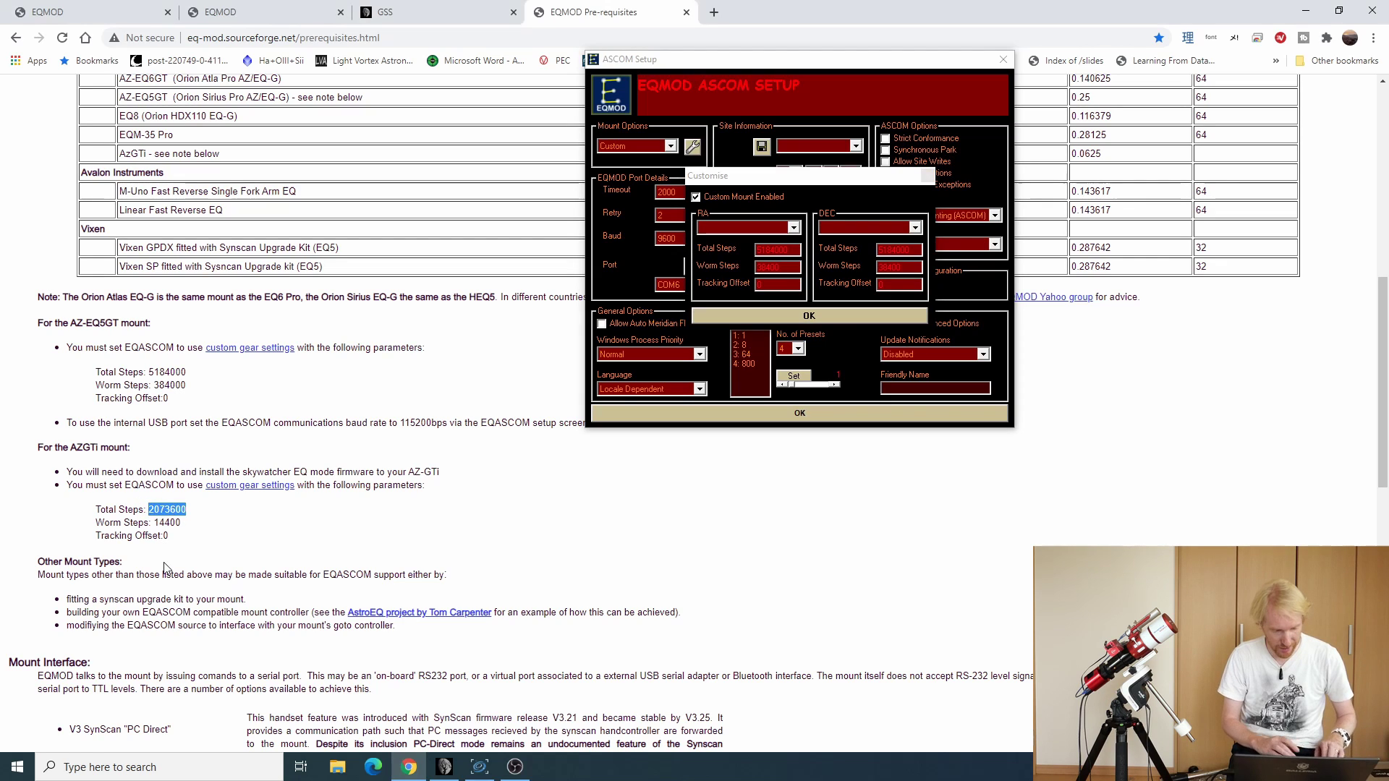
double_click(775, 249)
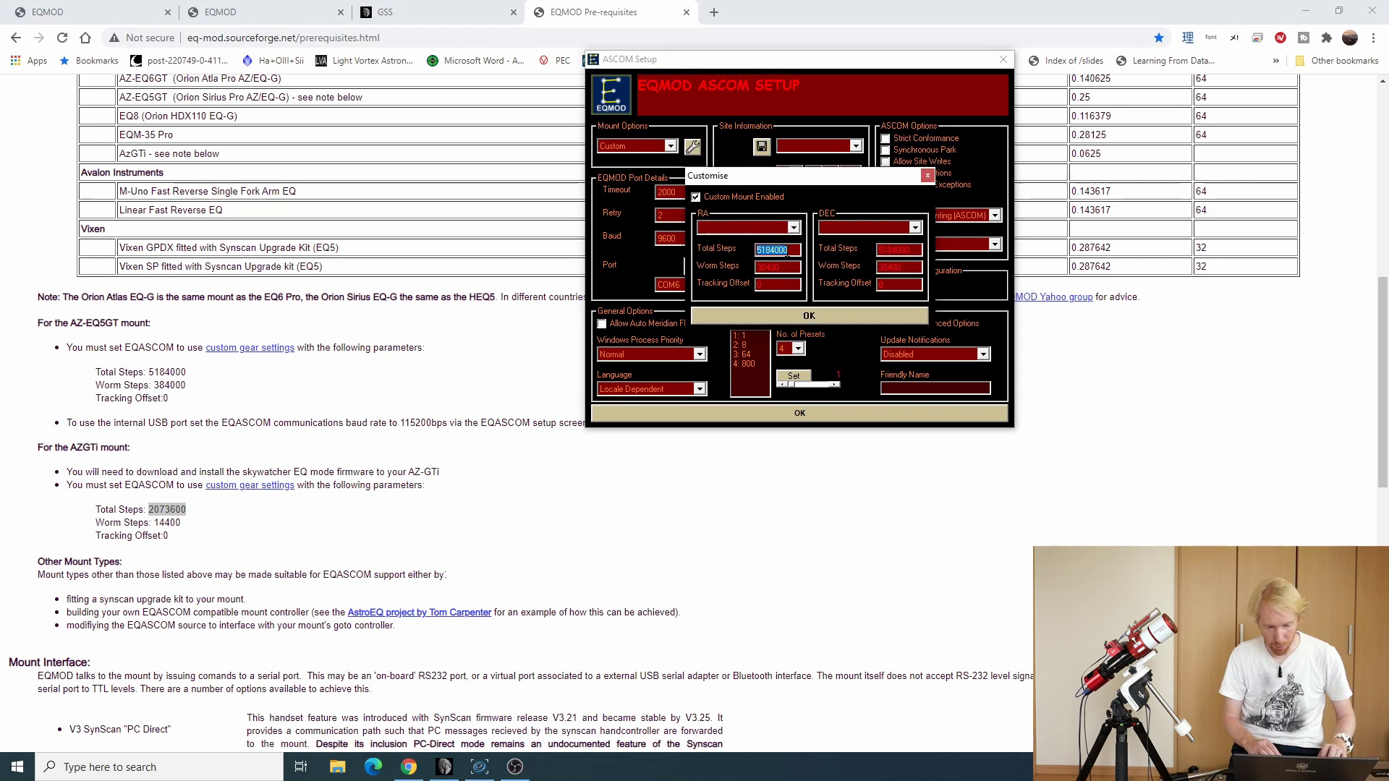
key("ctrl+v")
double_click(907, 249)
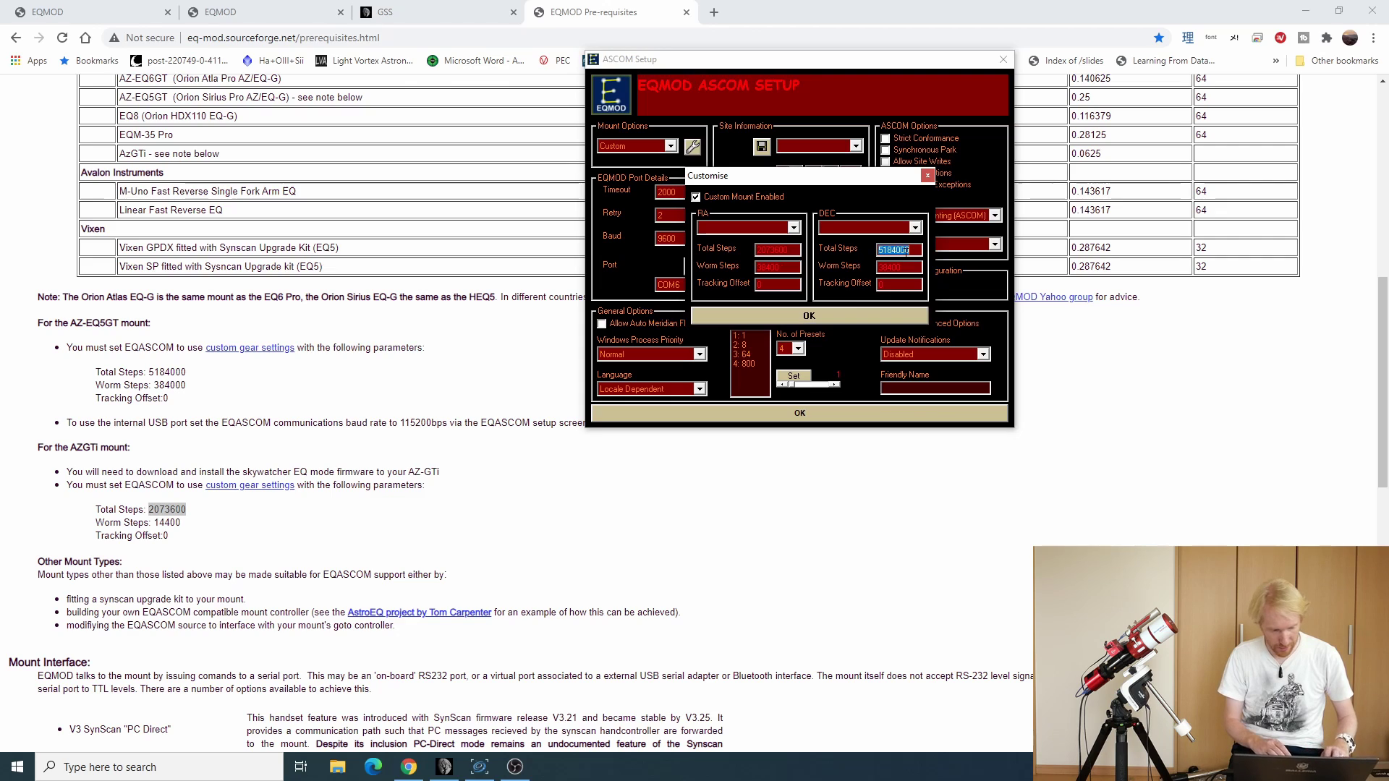
key("ctrl+v")
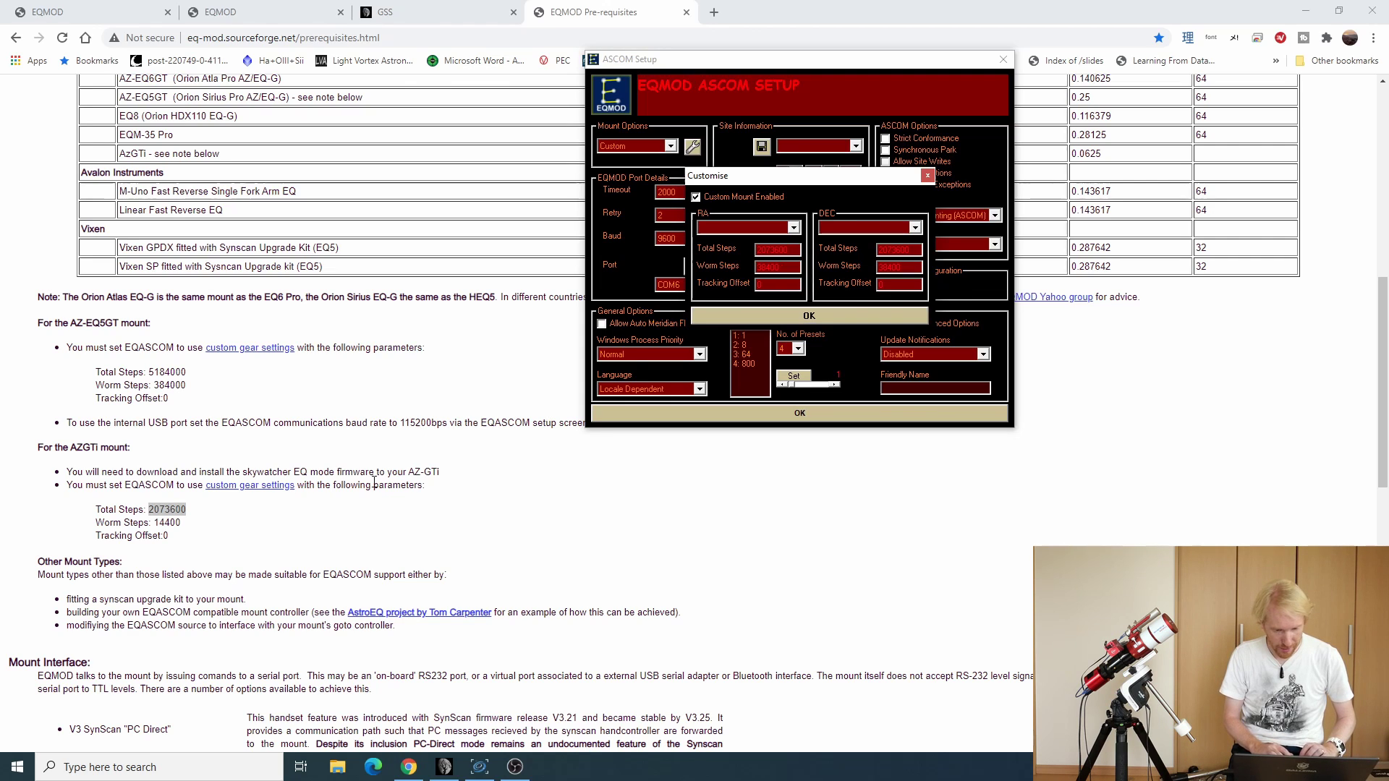
Step: Copy the AZGTi worm steps value, set Worm Steps to 14400 for RA and DEC, and accept the custom mount settings
double_click(163, 523)
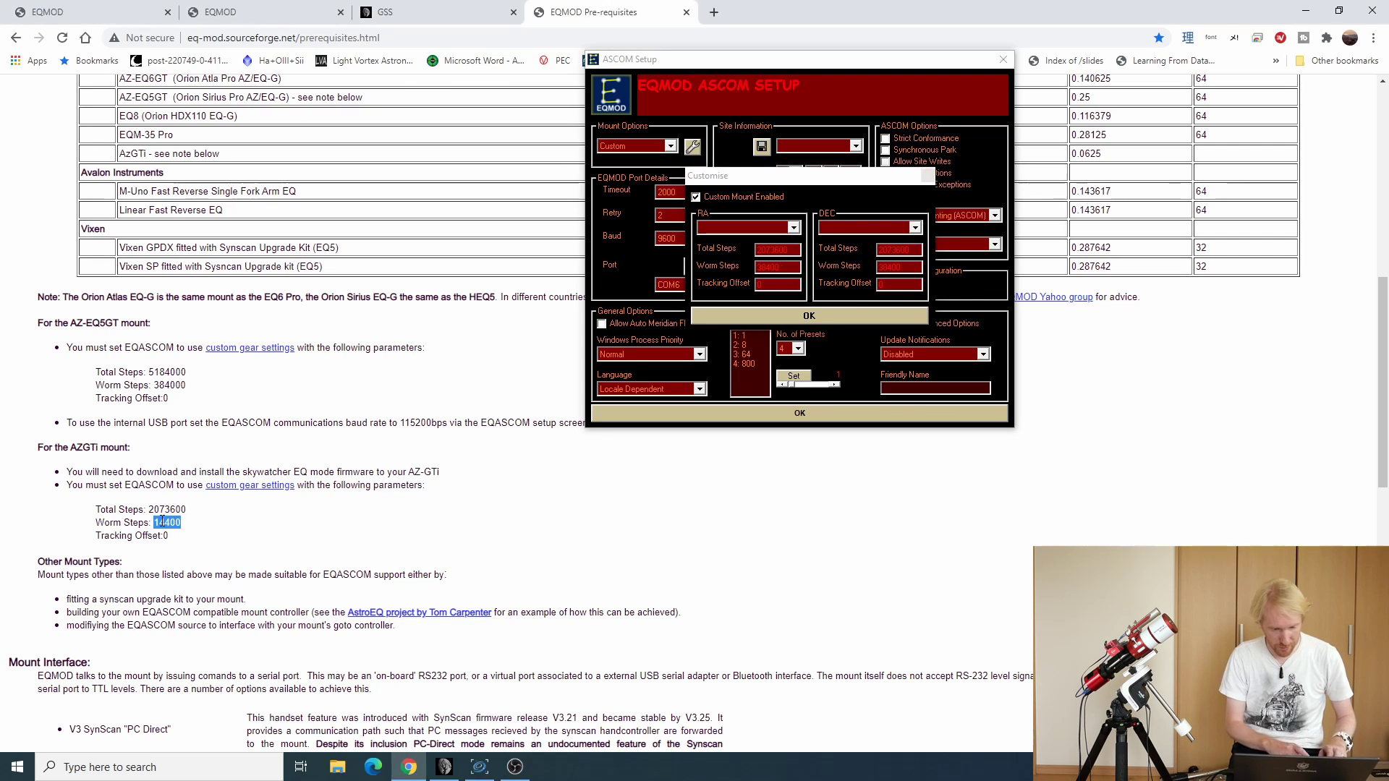
key("ctrl+c")
double_click(791, 266)
key("ctrl+v")
double_click(897, 267)
key("ctrl+v")
left_click(862, 312)
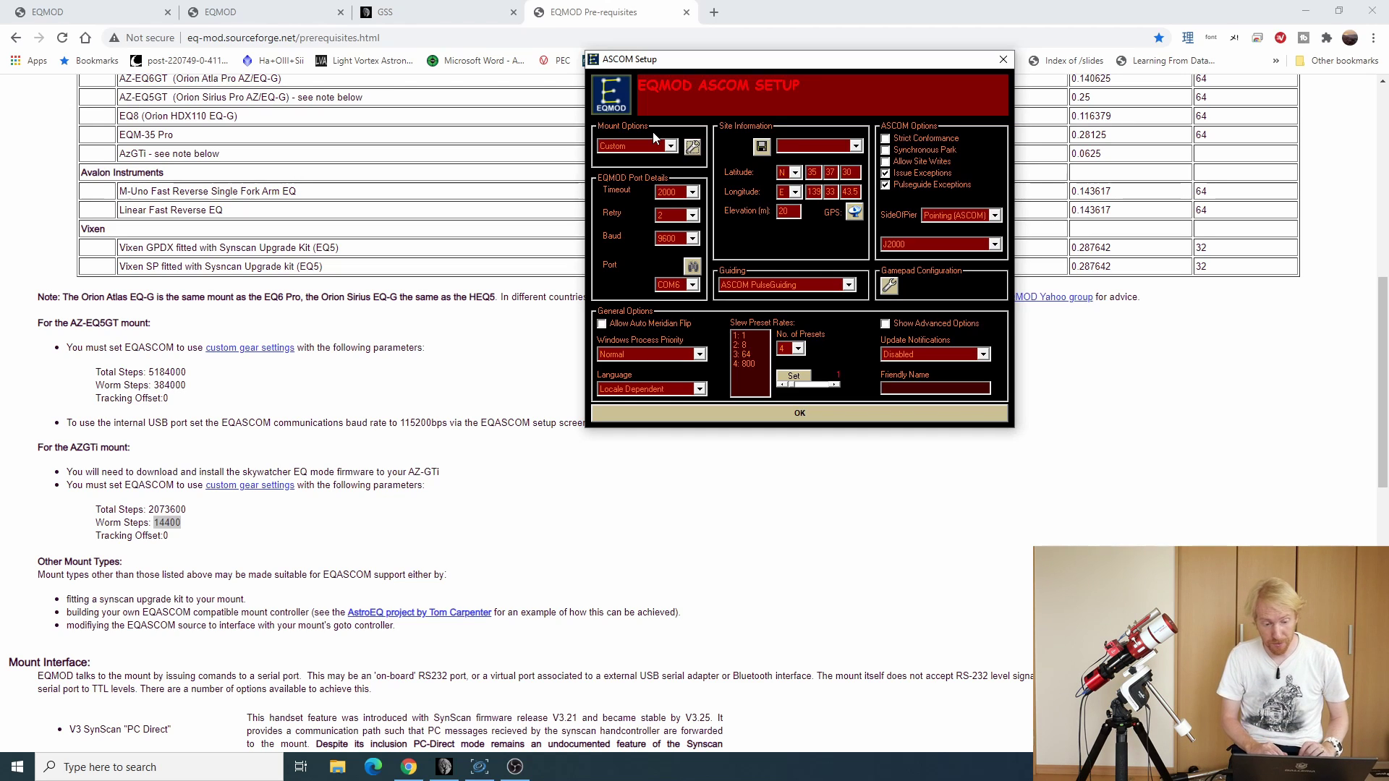
Step: Open Windows Device Manager and expand Ports (COM & LPT) to list the serial ports
mouse_move(903, 186)
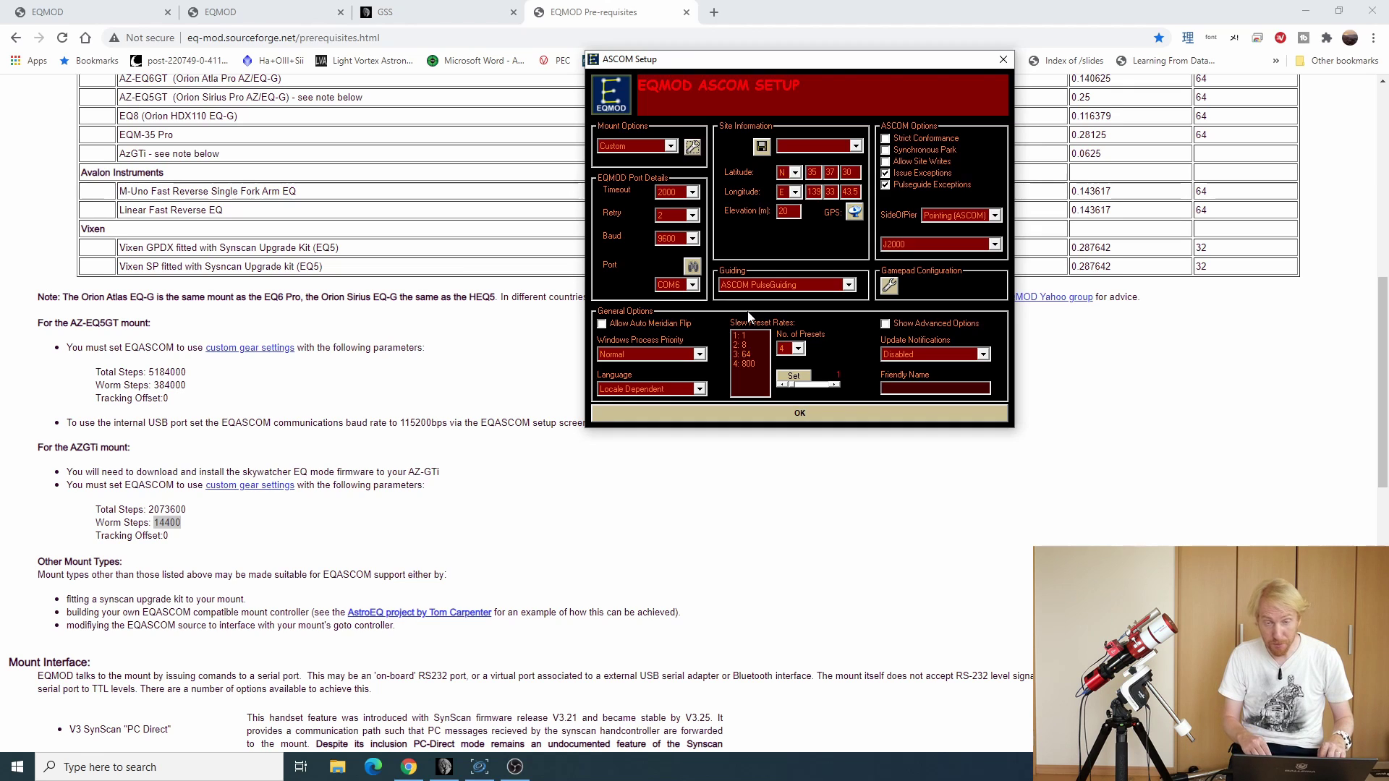
key("super")
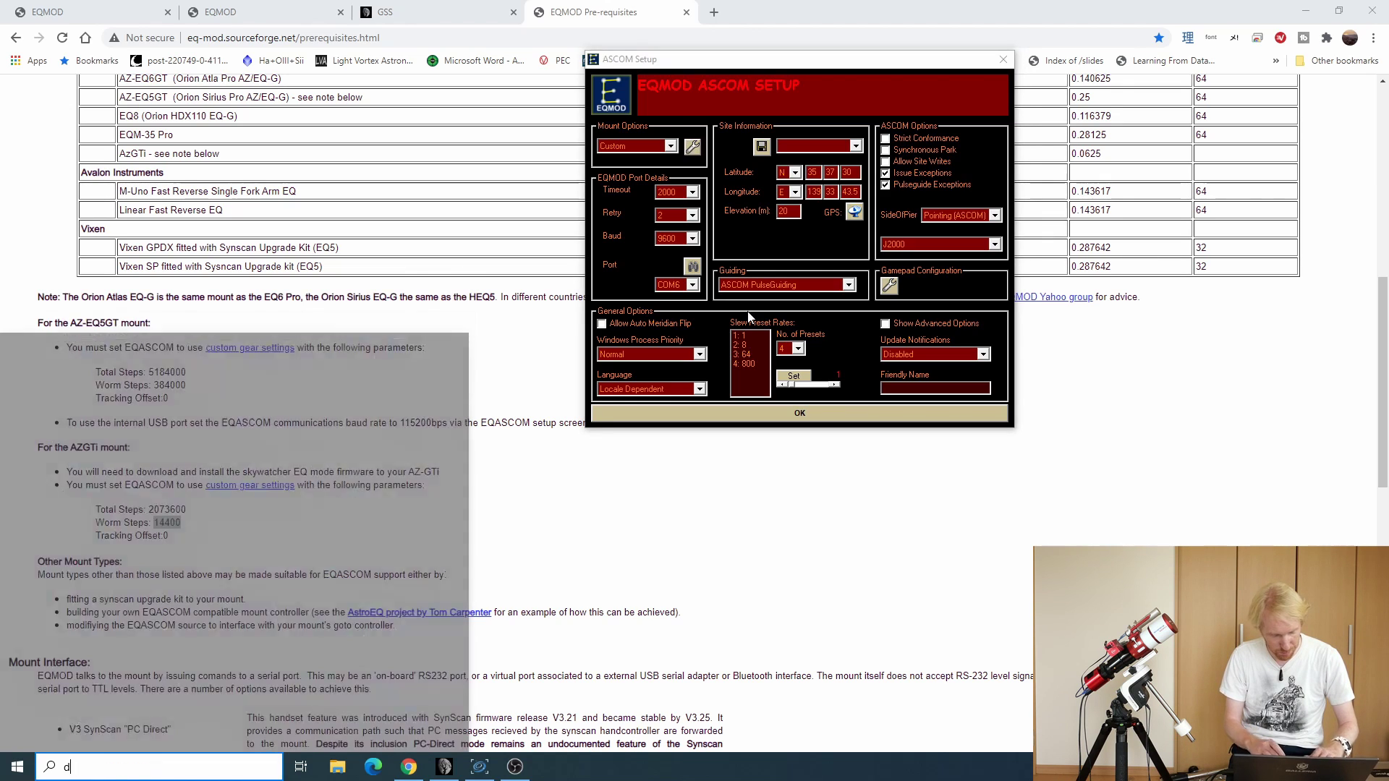
type("device")
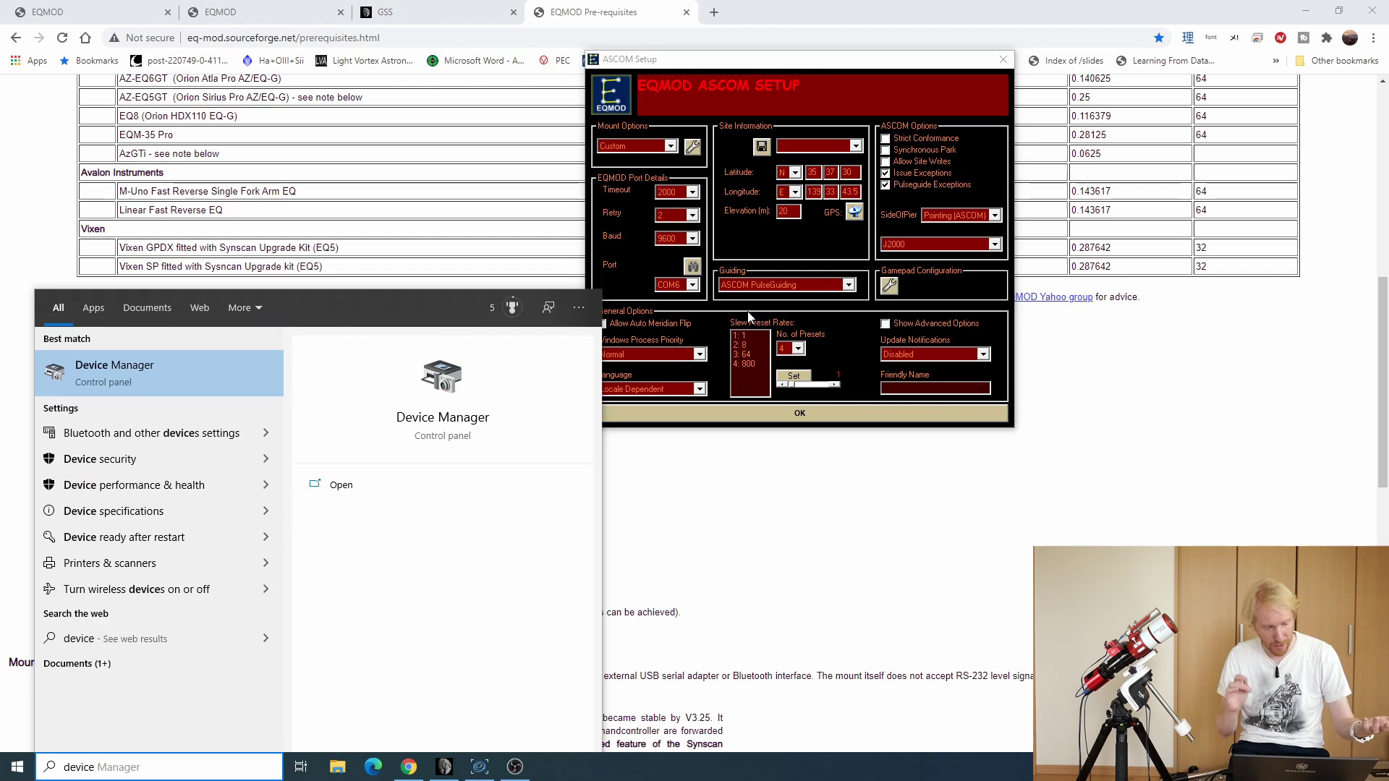
key("Return")
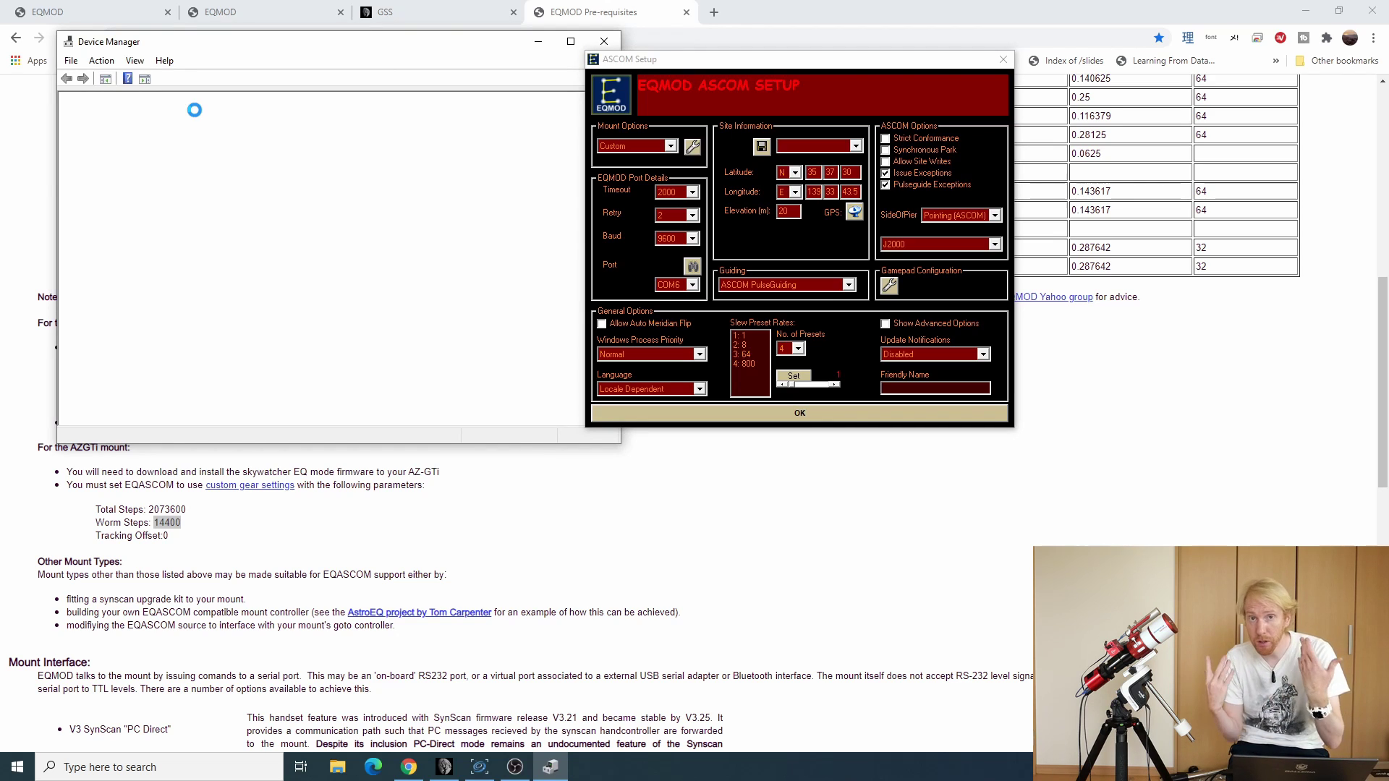
scroll(118, 322, "down", 8)
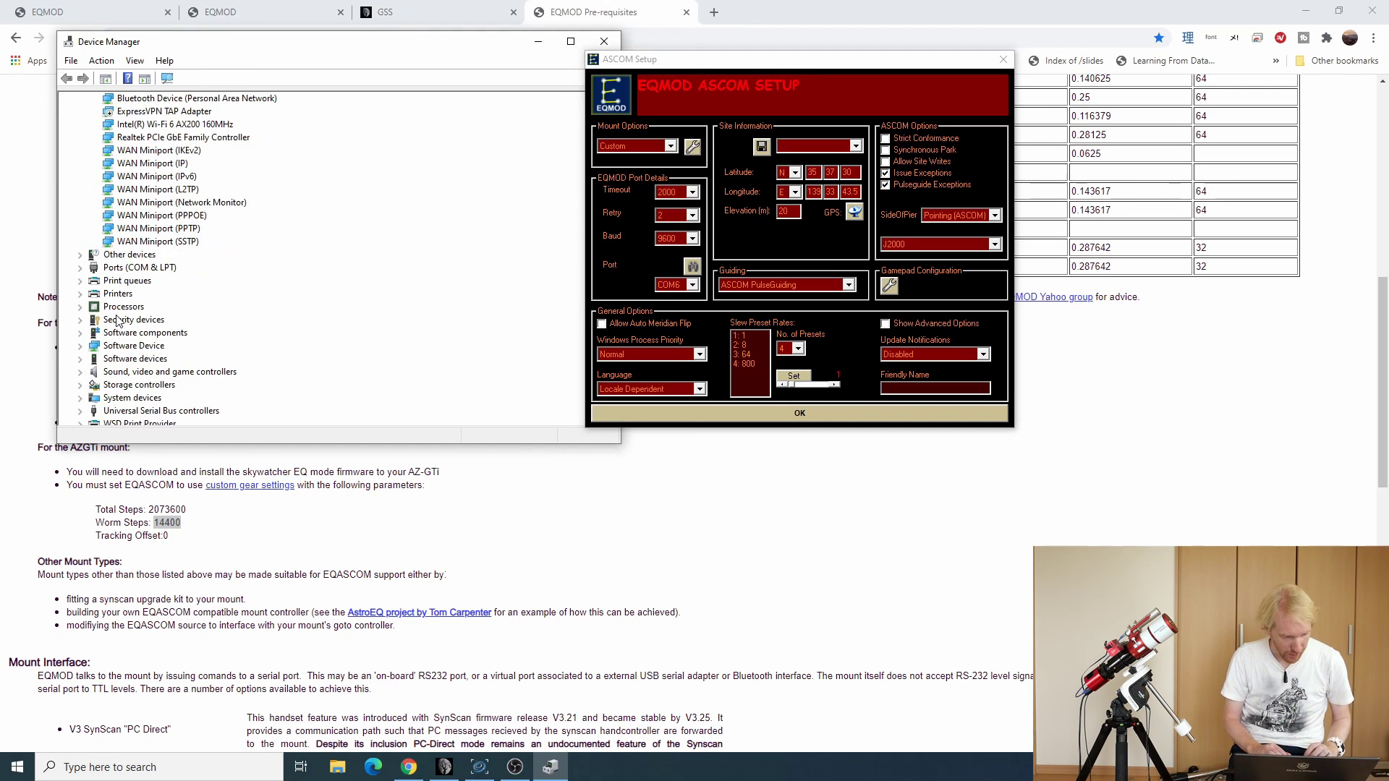
left_click(81, 268)
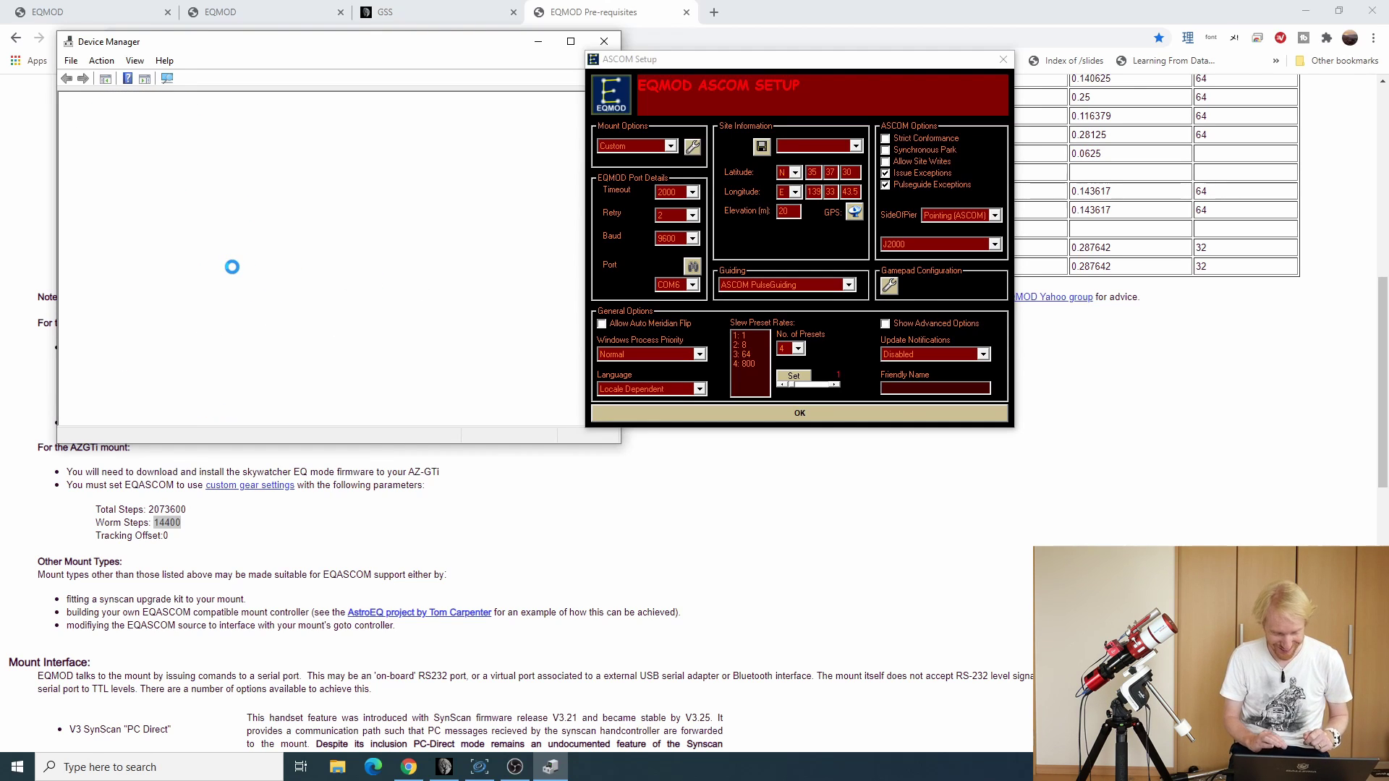
scroll(235, 274, "down", 7)
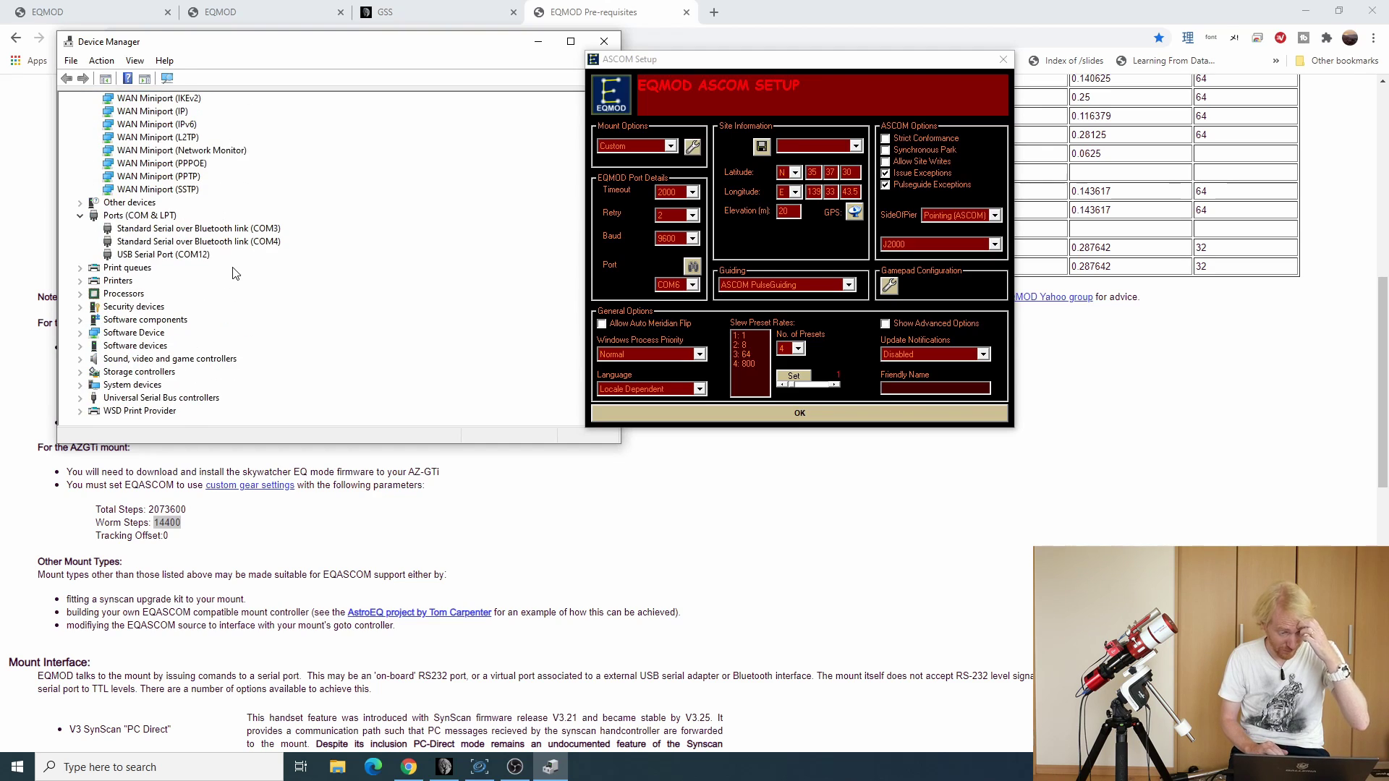
Step: Identify the USB Serial Port in Device Manager, set the EQMOD port to COM12, and keep the baud rate at 9600
left_click(192, 243)
key("Up")
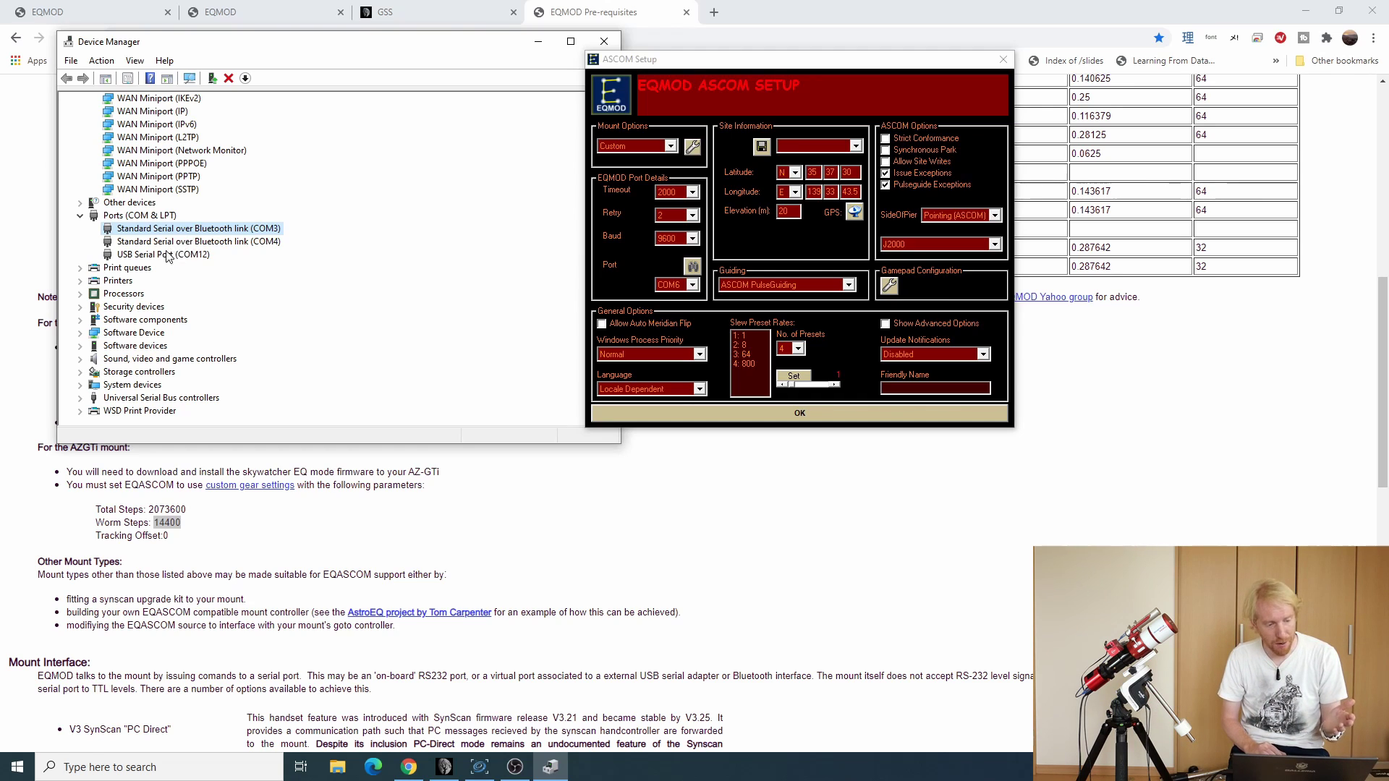
left_click(165, 257)
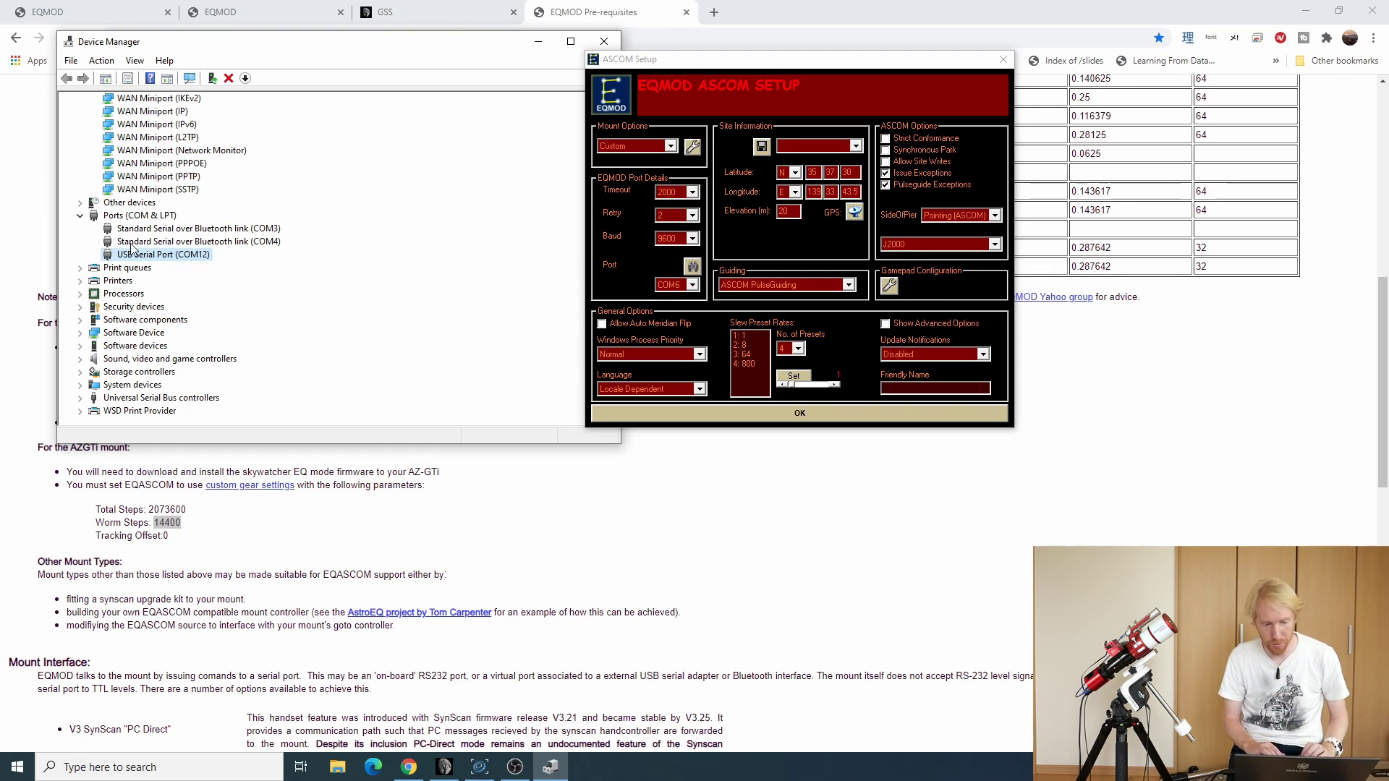
left_click(693, 284)
left_click(682, 359)
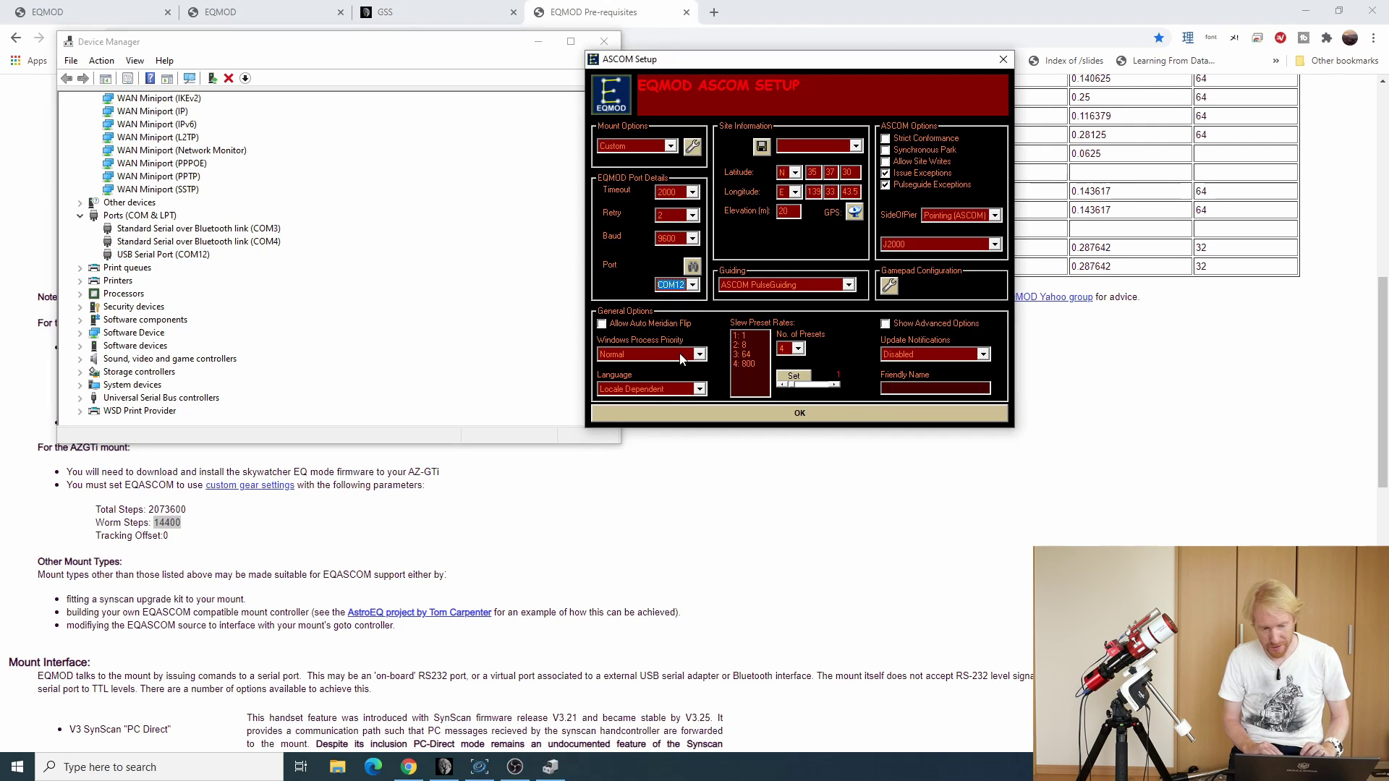
left_click(675, 243)
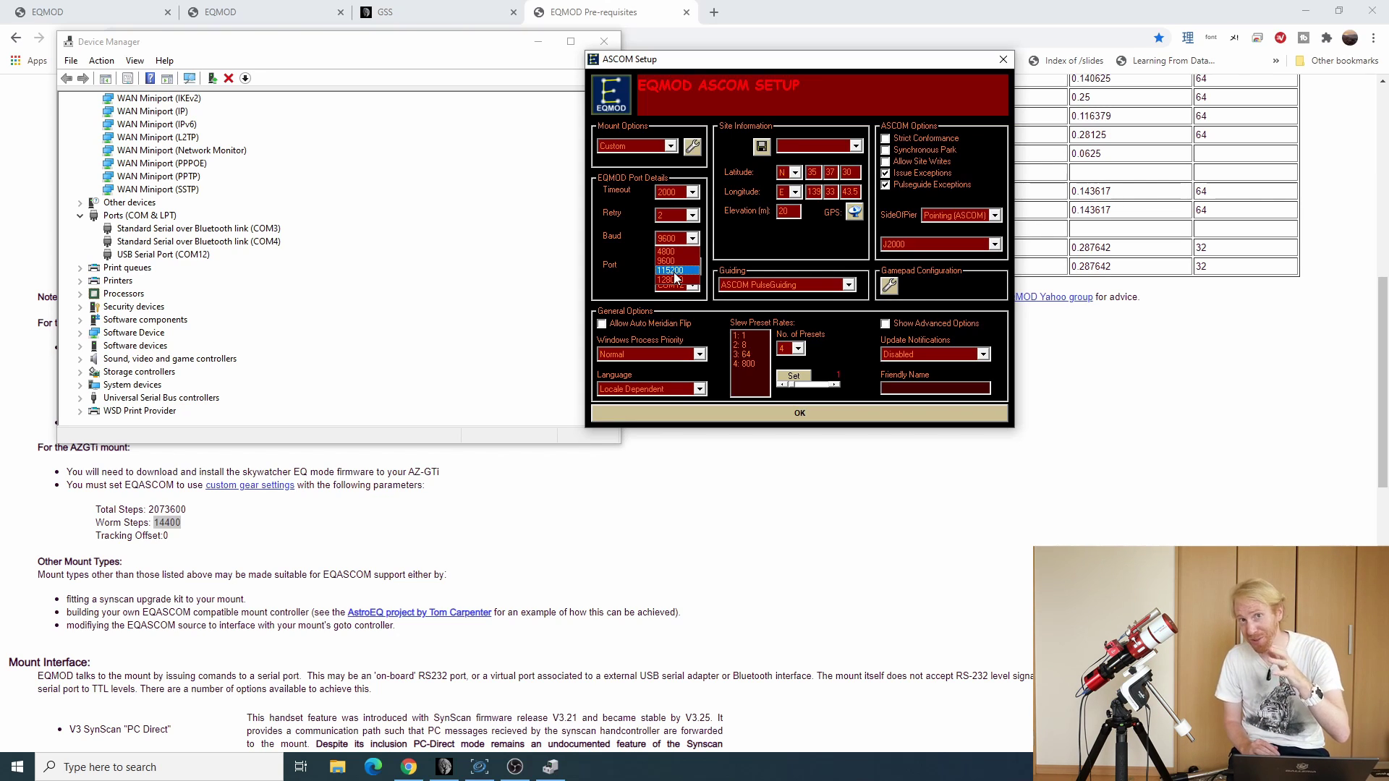
left_click(622, 237)
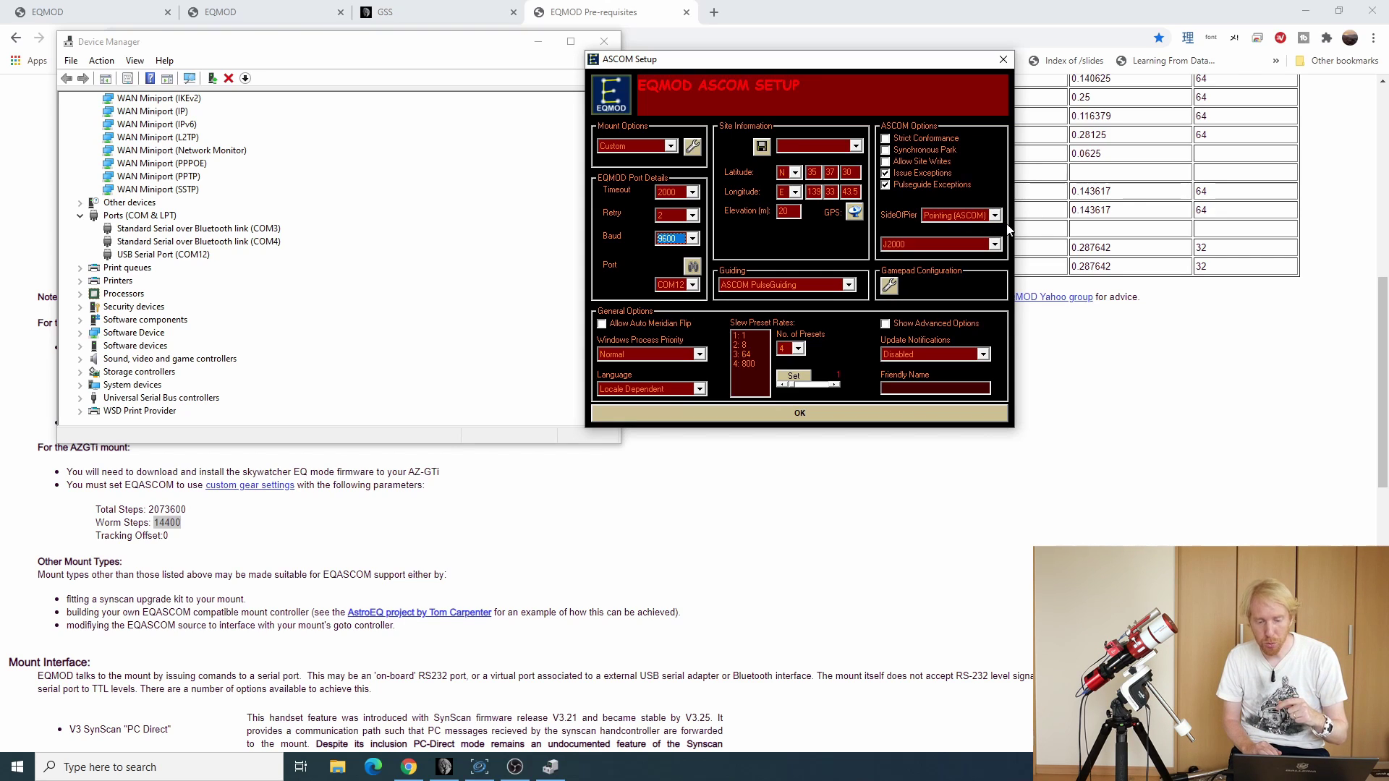
Step: Set the epoch to J2000 in the ASCOM options and accept the EQMOD setup
left_click(996, 246)
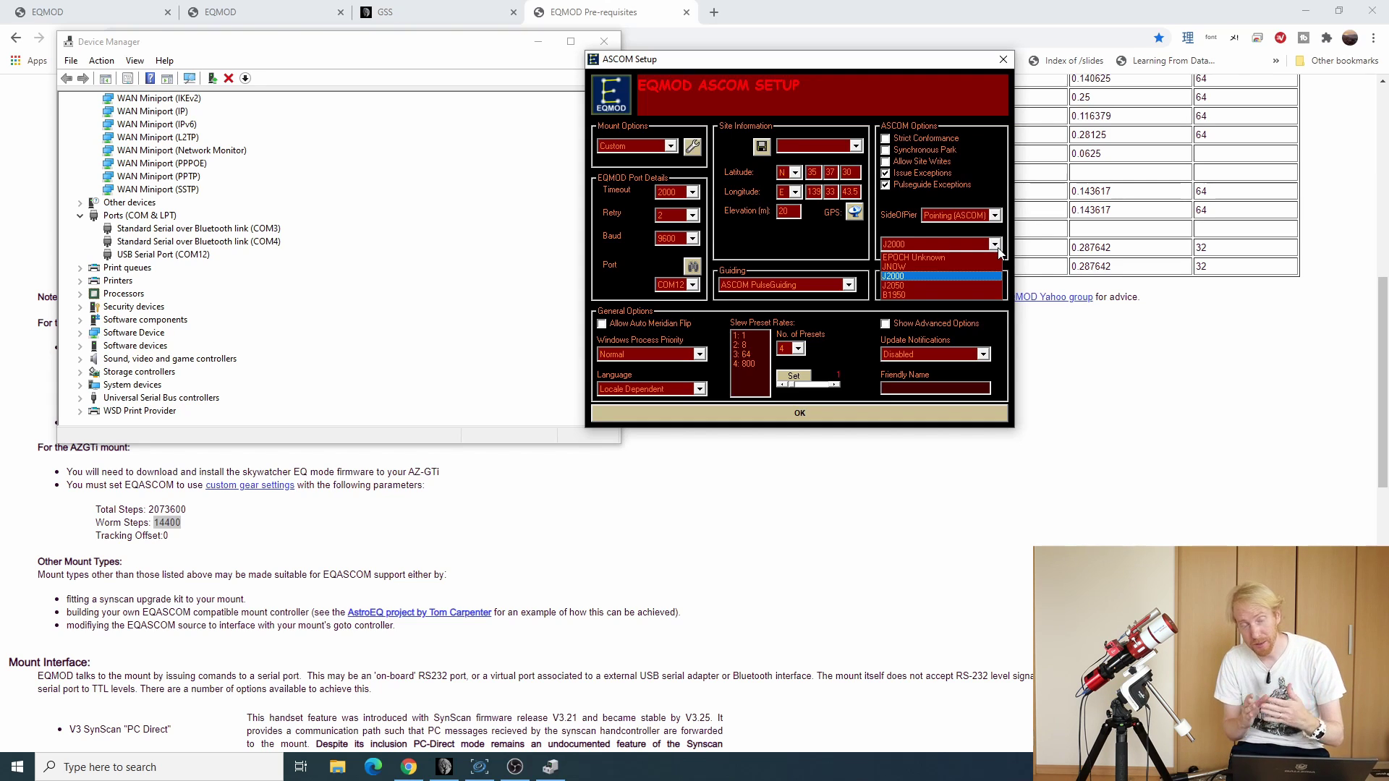
left_click(897, 277)
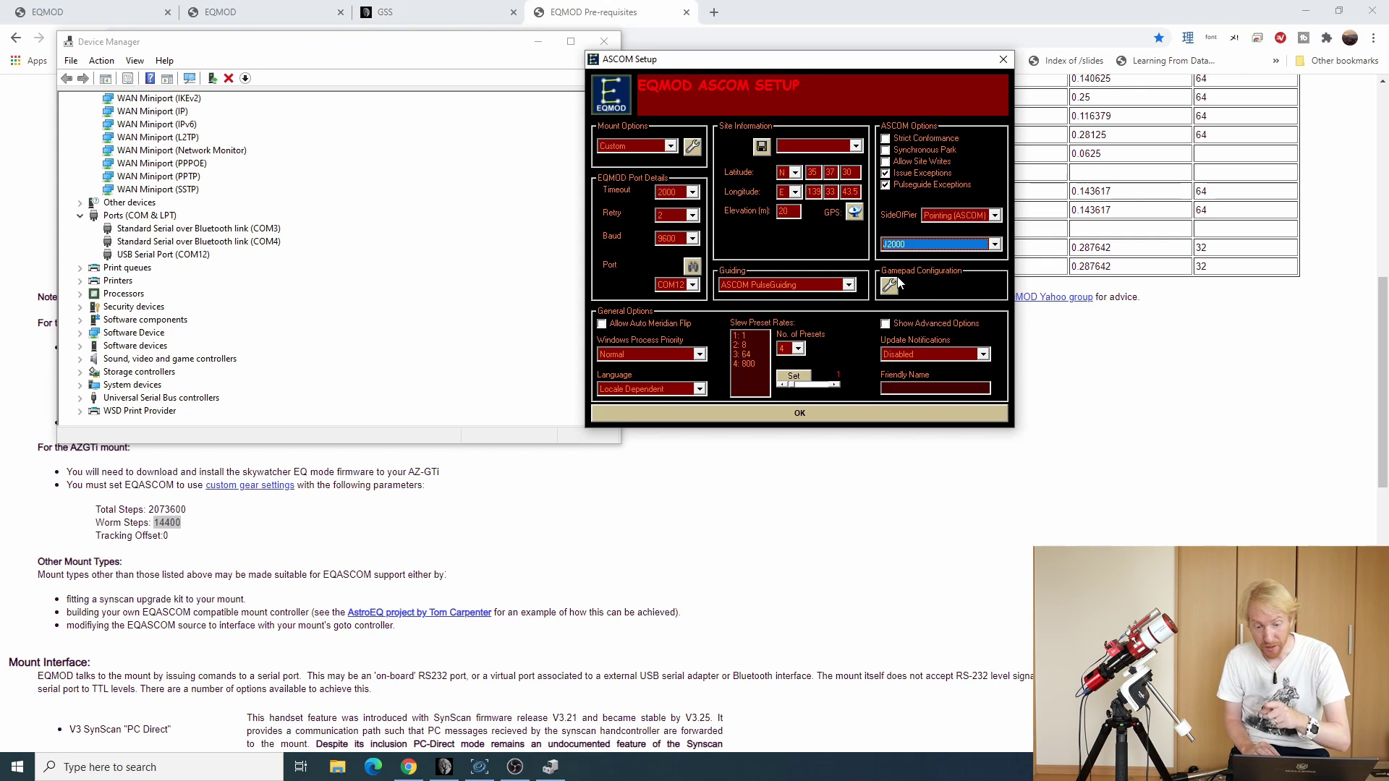
left_click(799, 420)
Step: Switch to N.I.N.A., connect the EQMOD ASCOM HEQ5/6 telescope, and decline synchronizing the latitude and longitude
left_click(480, 767)
left_click(730, 29)
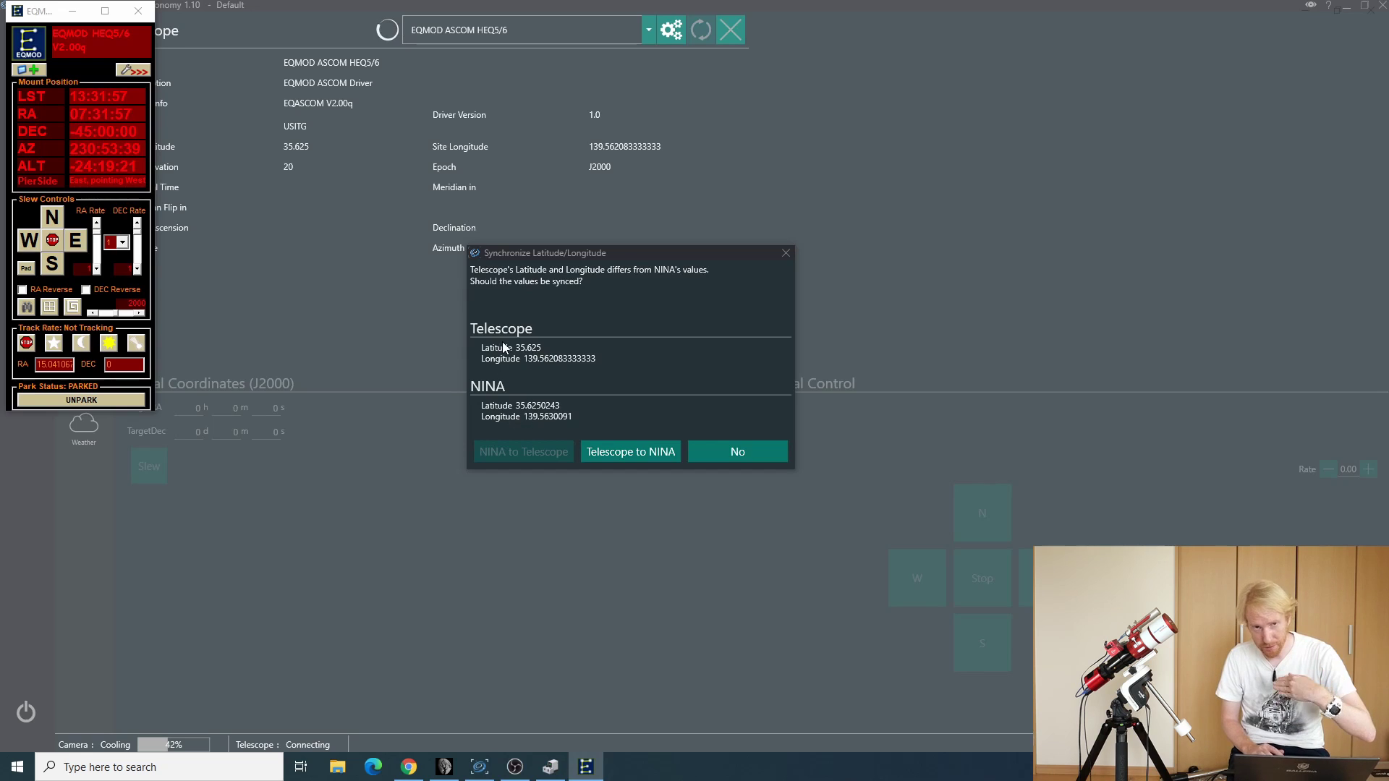
left_click(738, 452)
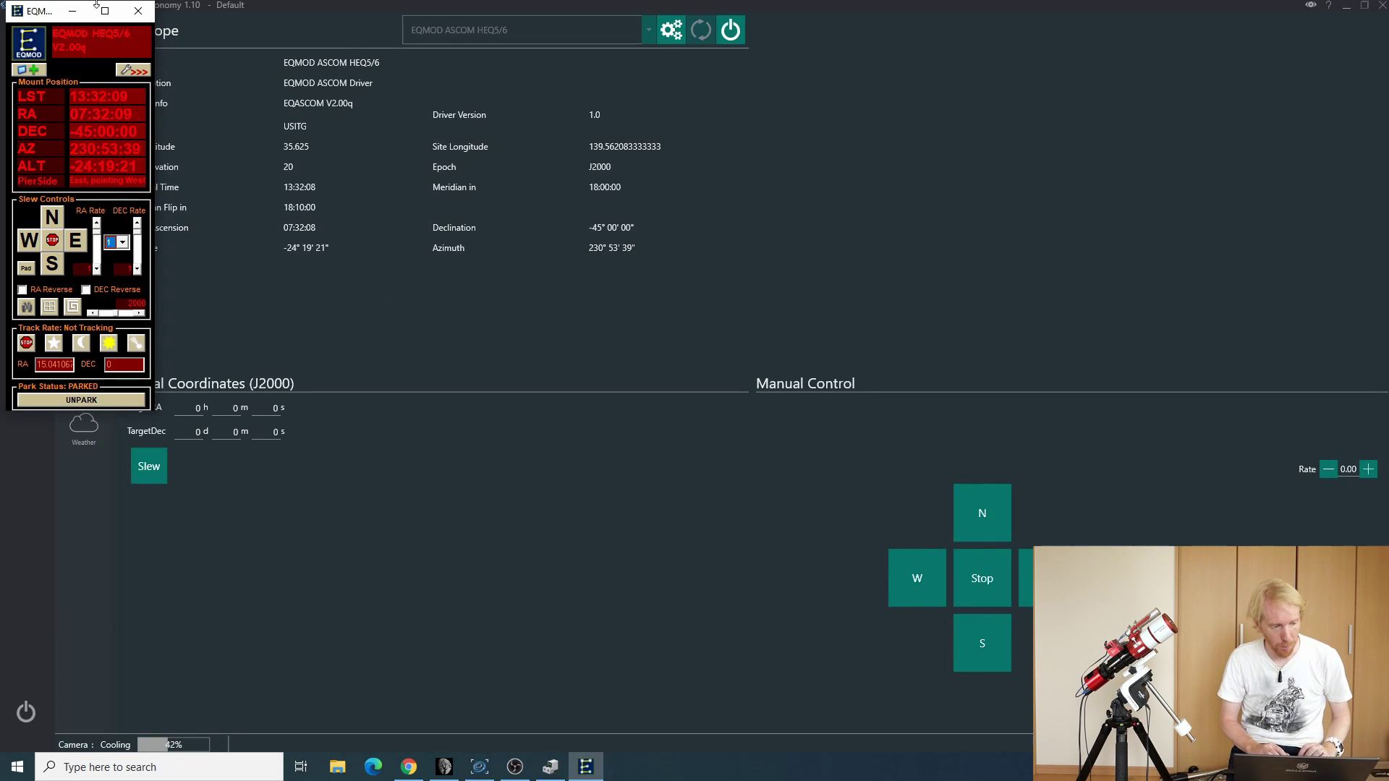
Step: Move the EQMOD control window clear of the telescope details and unpark the mount from it
left_click_drag(37, 14, 898, 34)
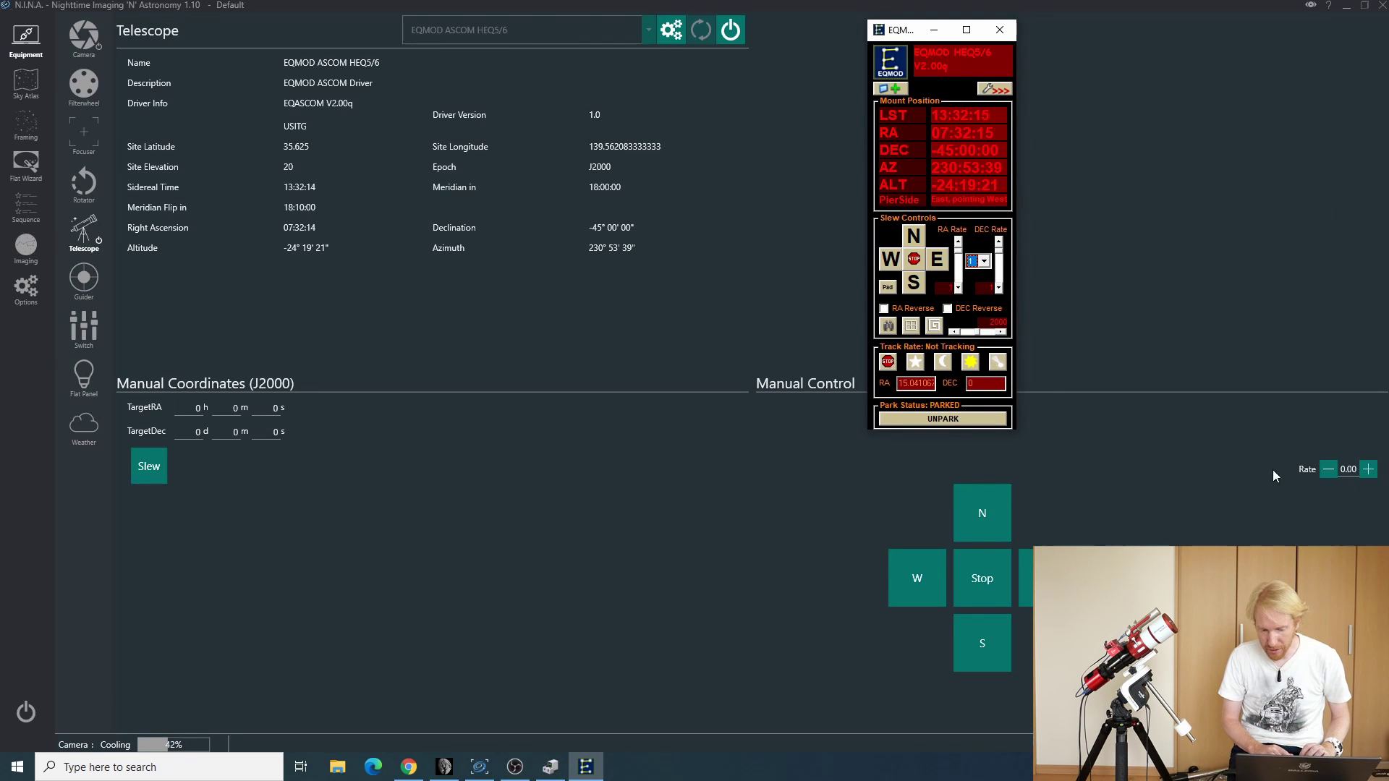
left_click(947, 422)
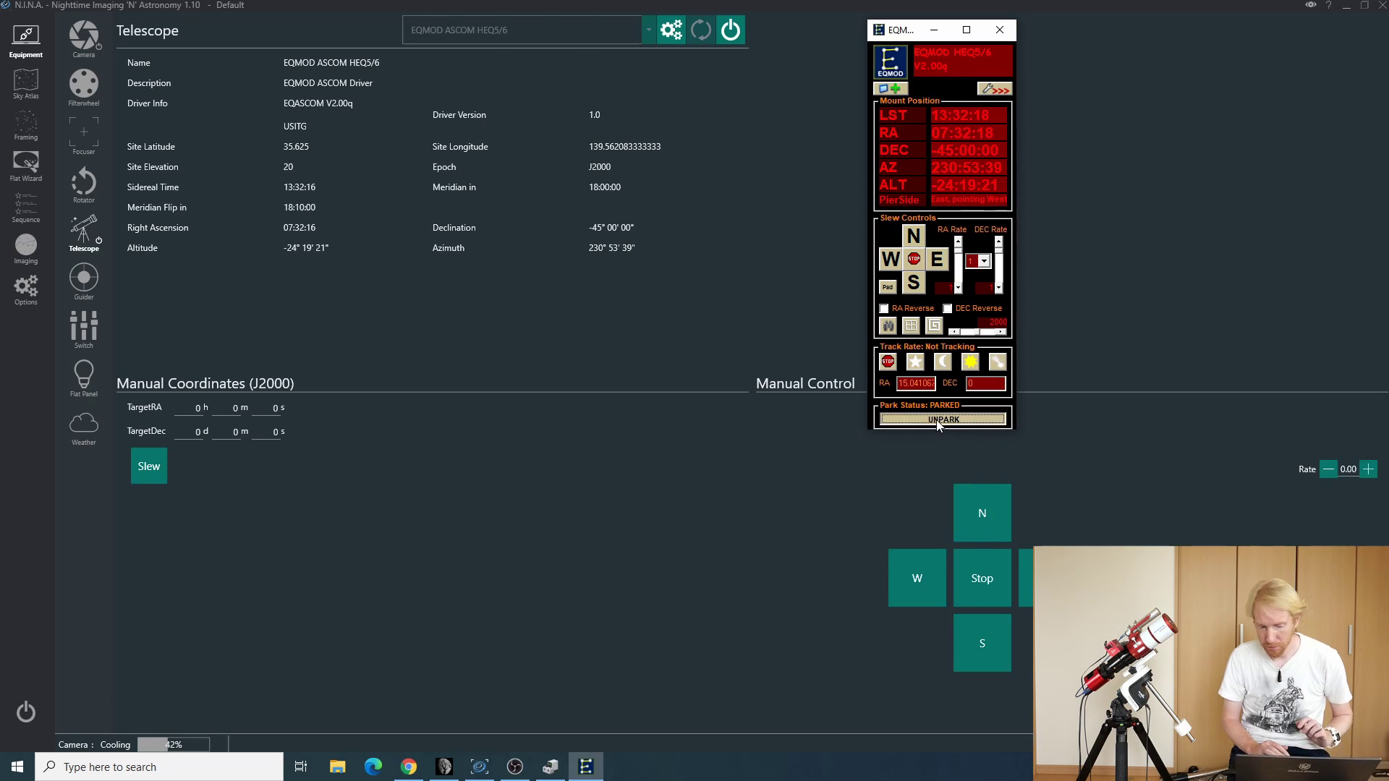
Step: Raise the manual control rate to 3.34 and move the mount east and north
left_click(1369, 470)
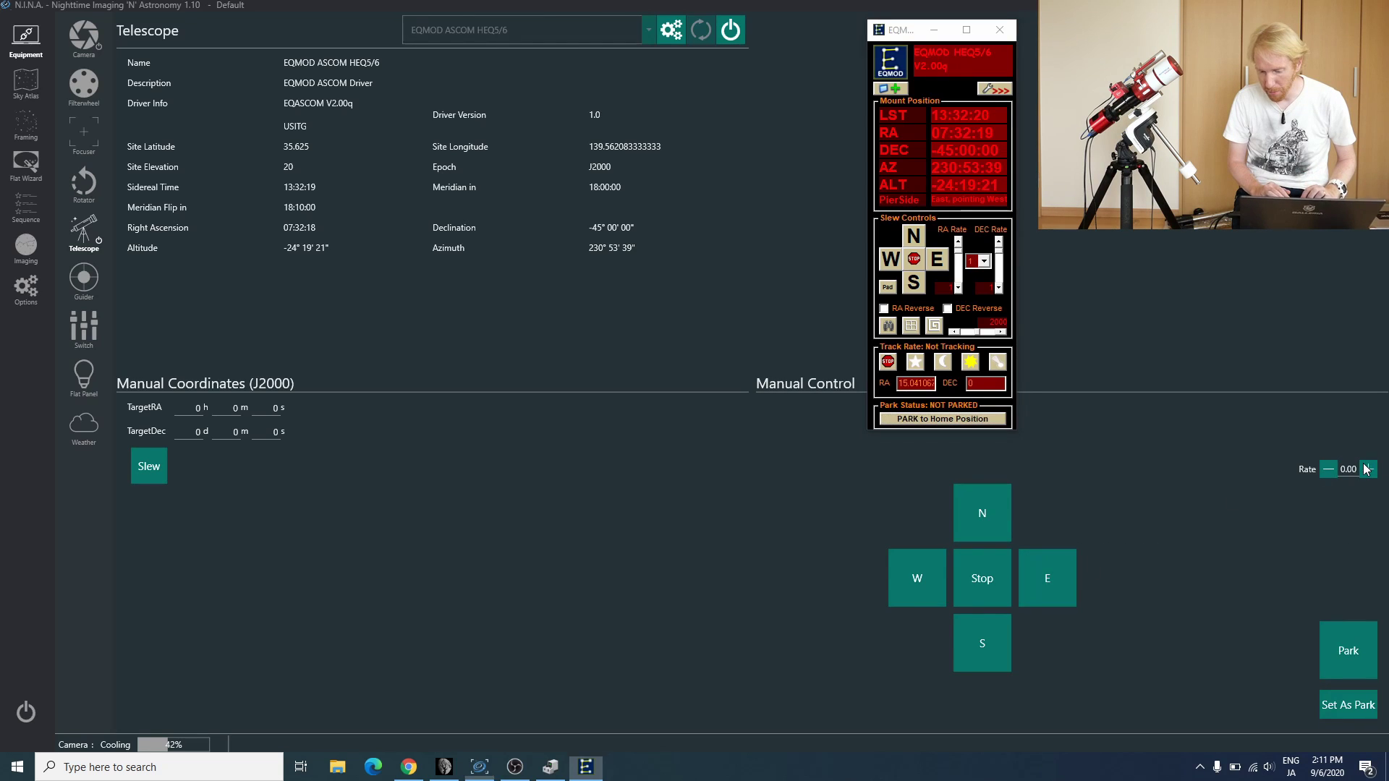
left_click(1369, 470)
left_click(1368, 469)
left_click(1368, 470)
left_click(1039, 597)
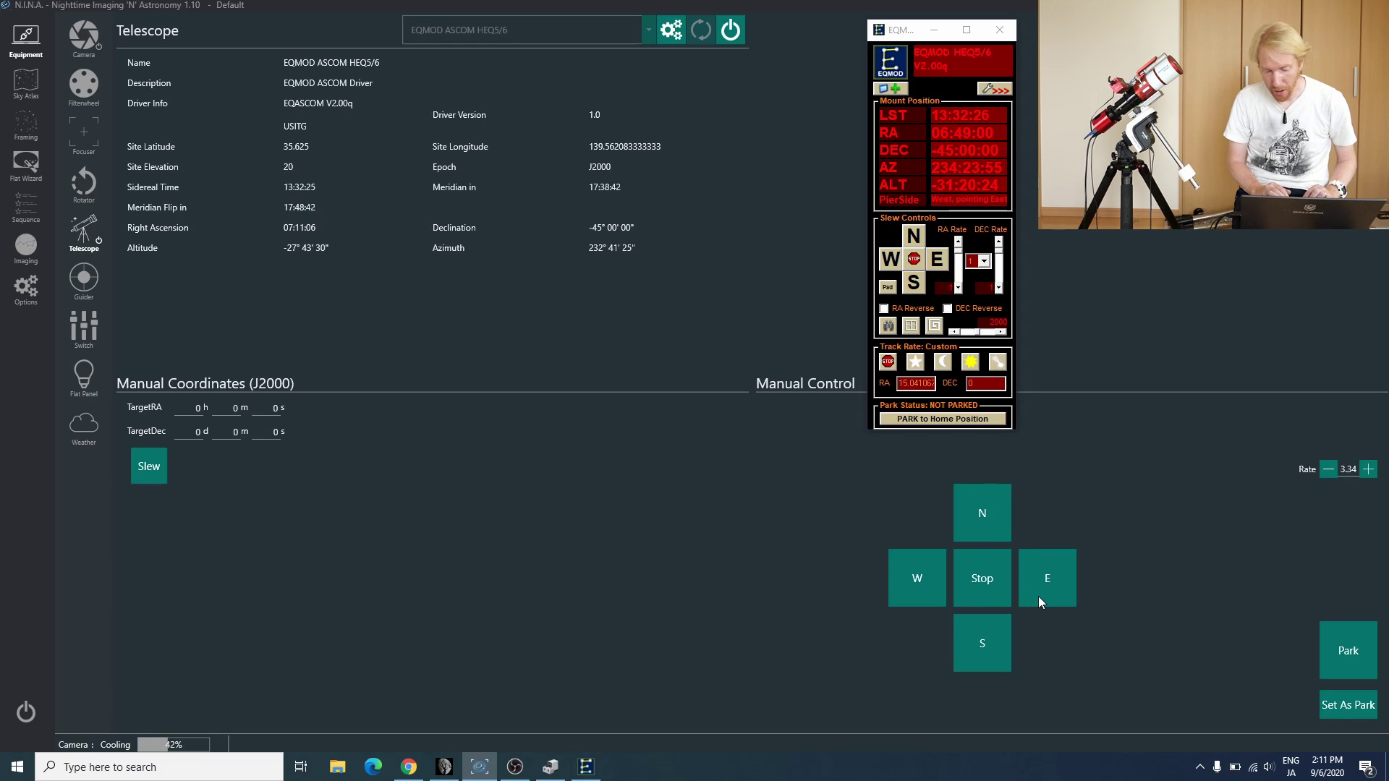
left_click(990, 519)
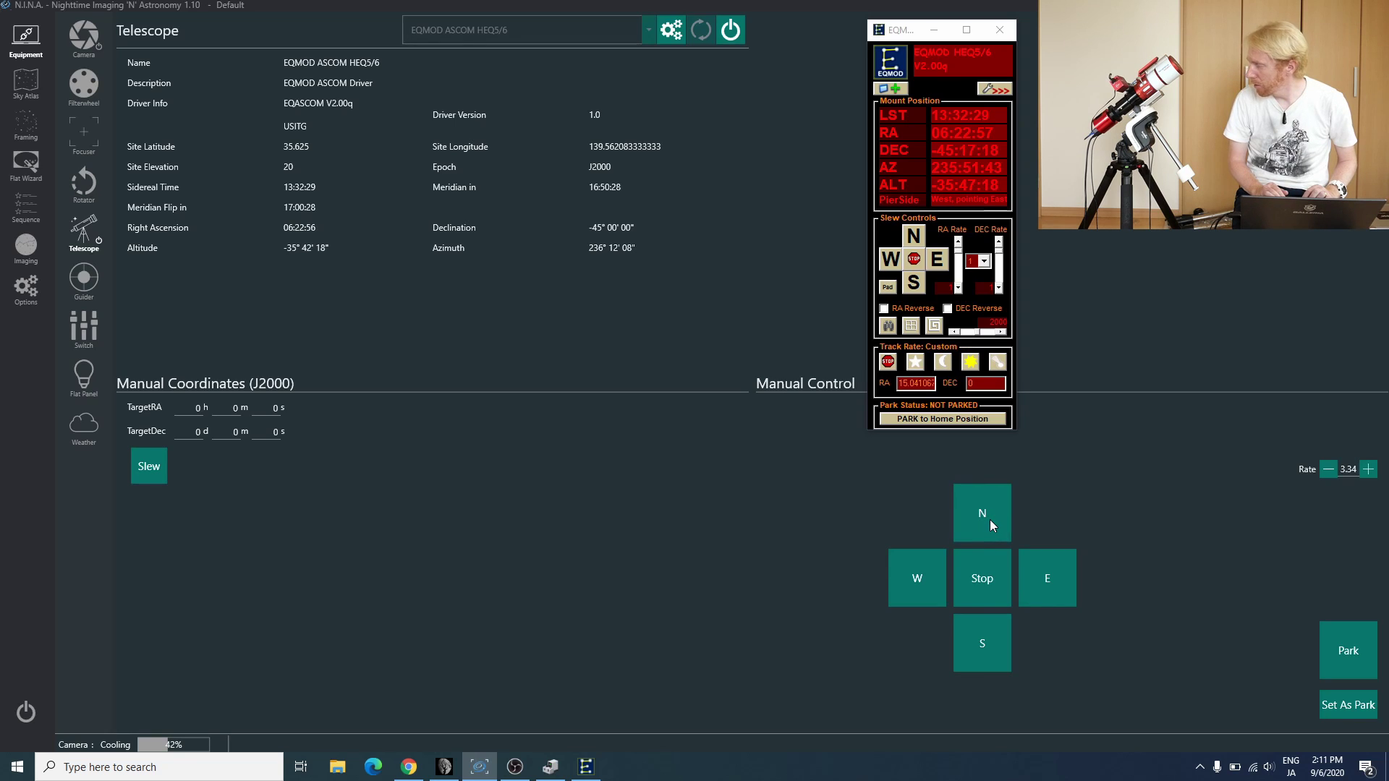
Step: Set TargetDec to 45 degrees, slew the mount to the manual coordinates, and stop its motion
left_click(198, 432)
type("465")
key("BackSpace")
key("BackSpace")
type("5")
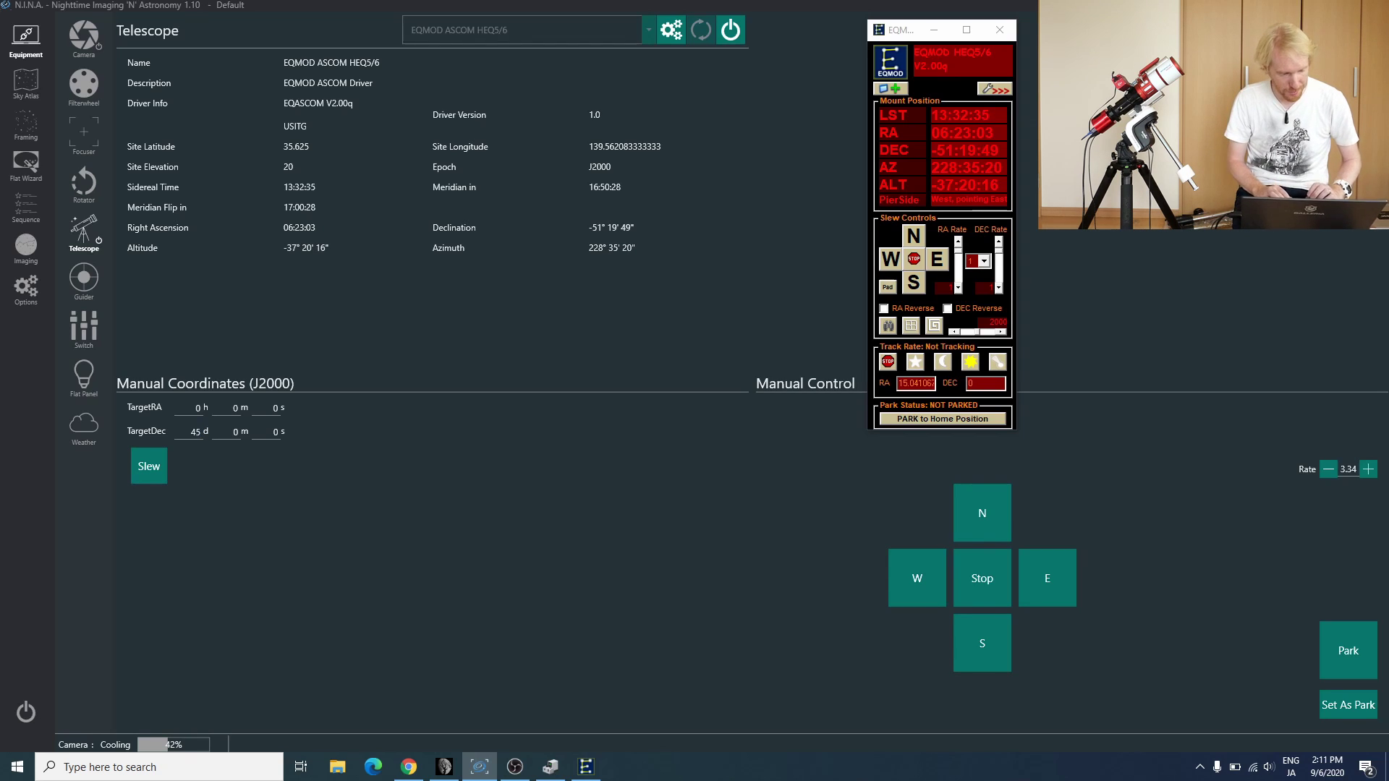
left_click(140, 471)
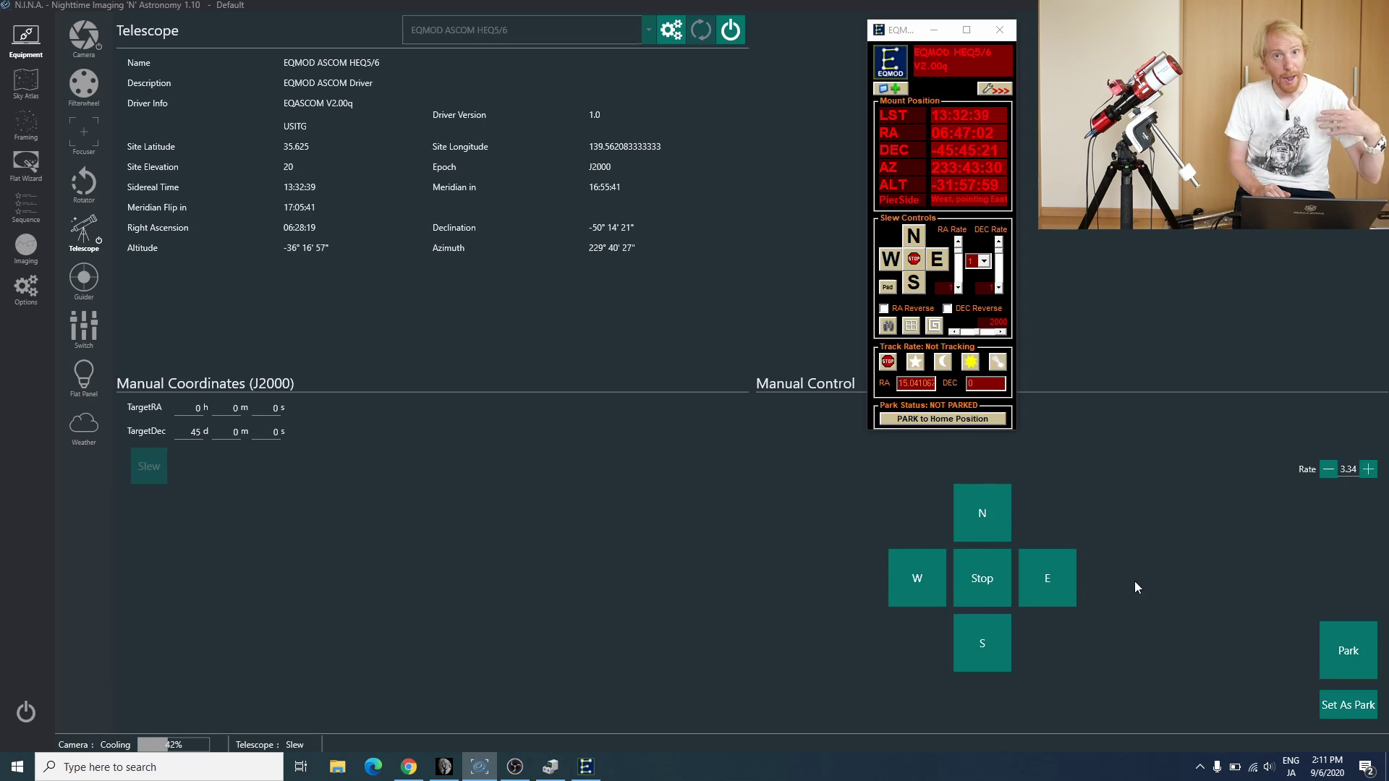
left_click(984, 588)
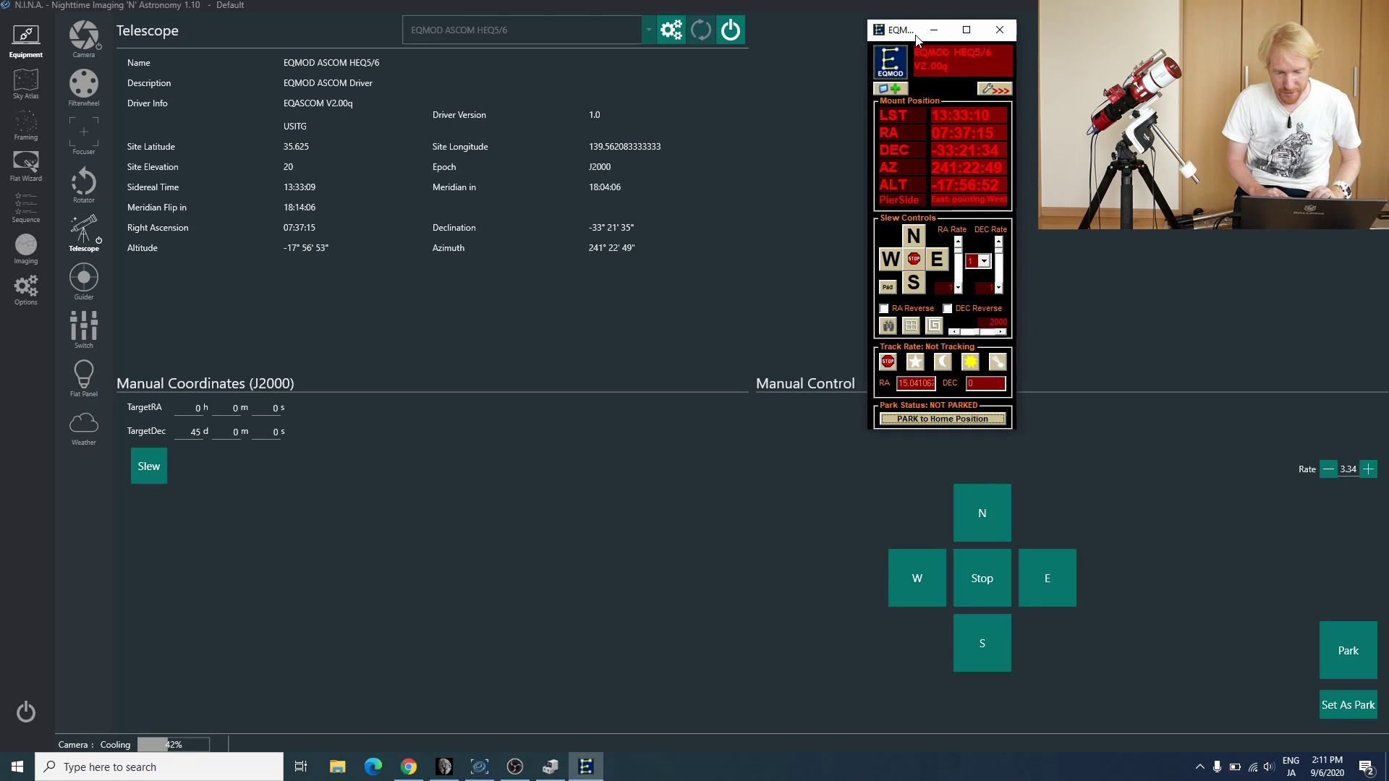
Step: Expand the EQMOD window to its full settings and cycle the mount display through the position dials to PEC
left_click_drag(917, 38, 626, 36)
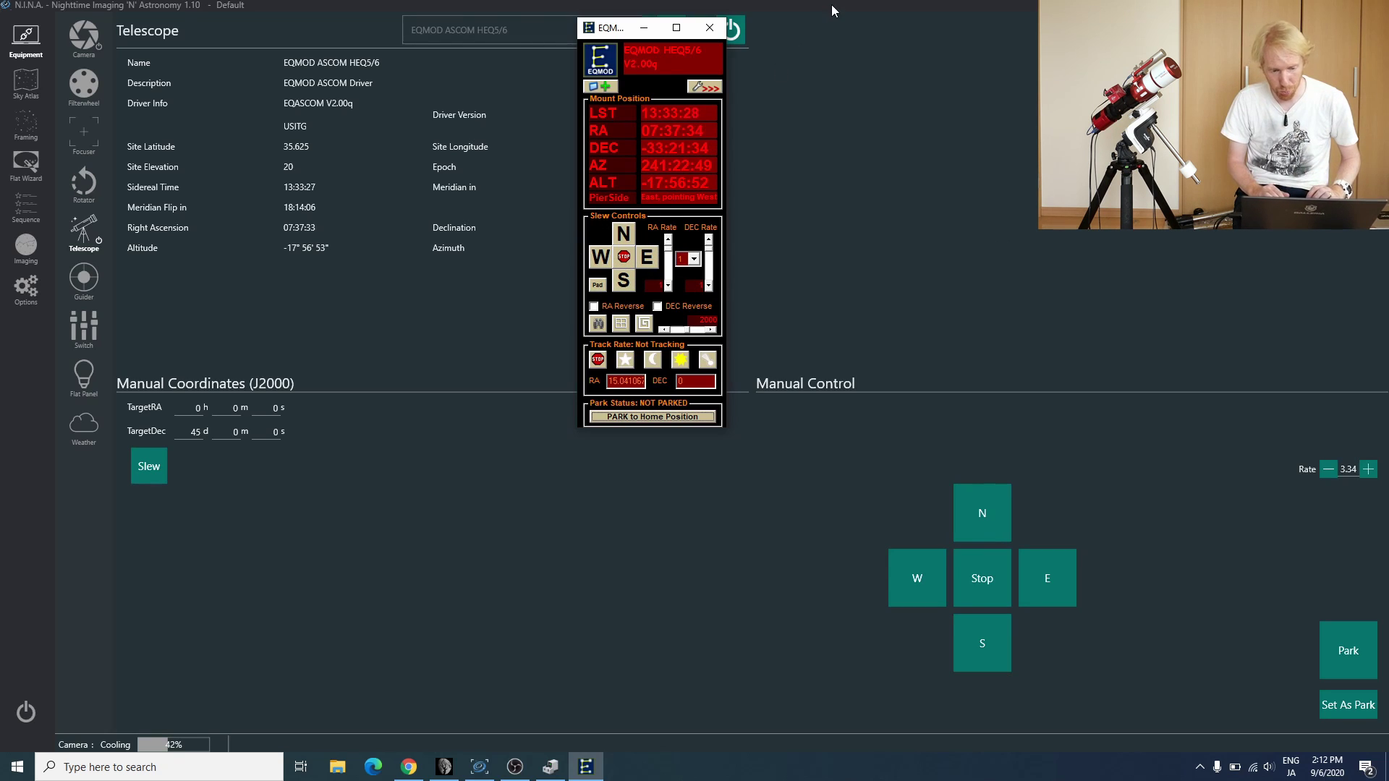
left_click(699, 88)
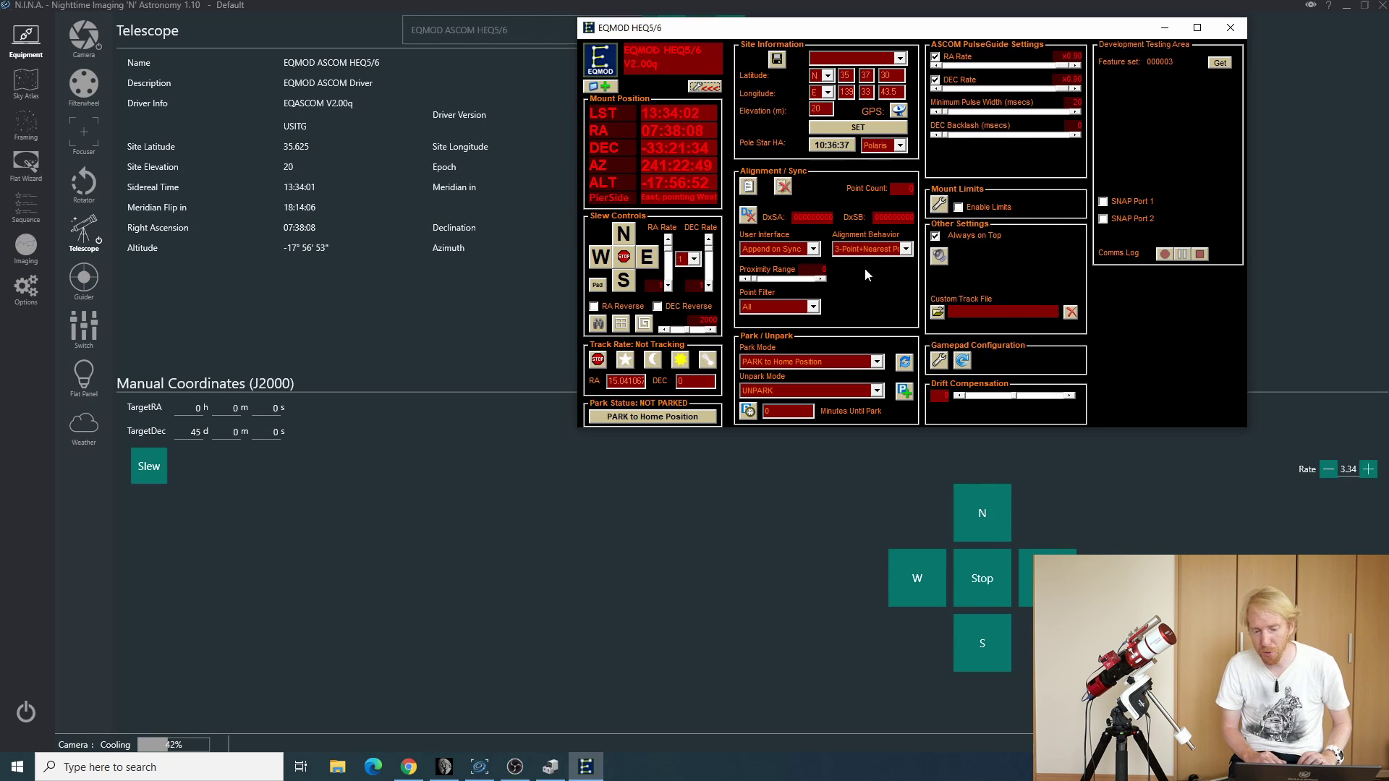
left_click(607, 87)
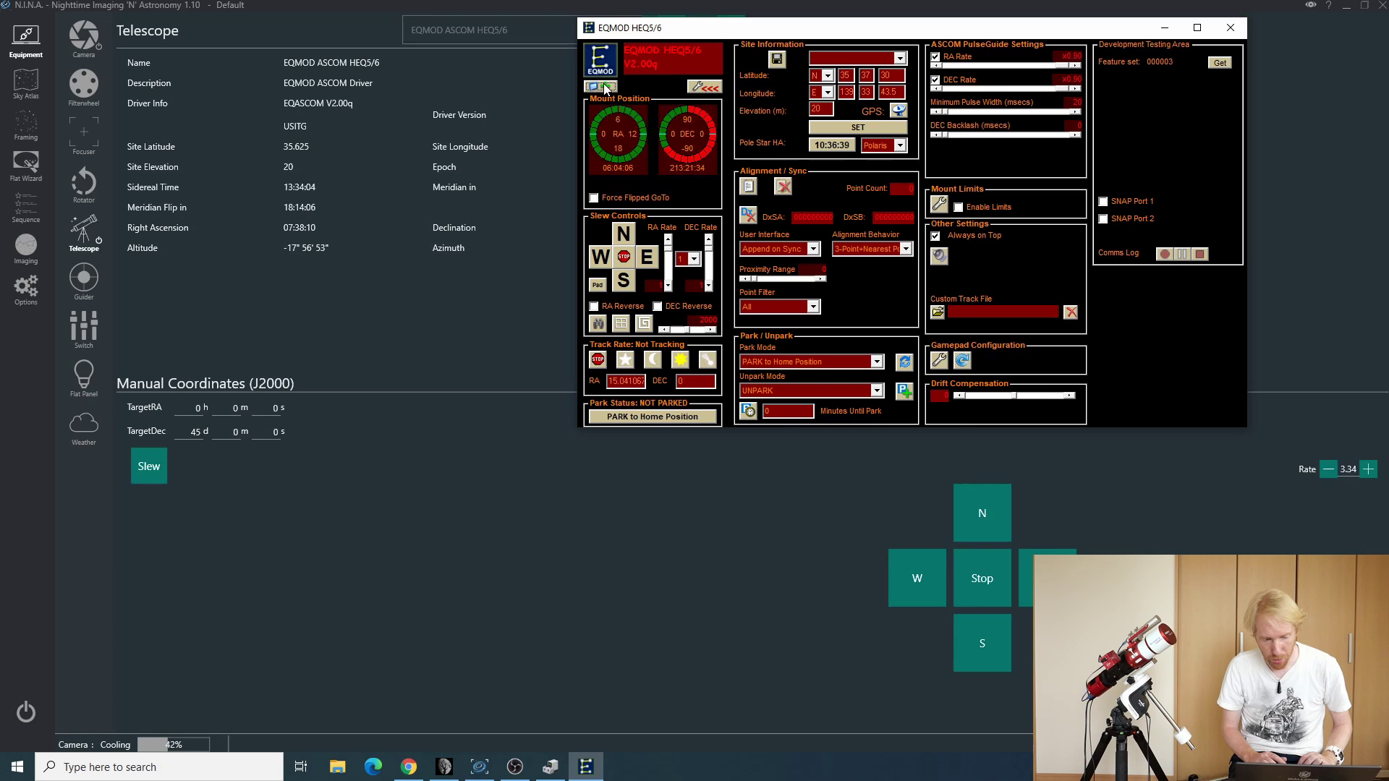
left_click(607, 87)
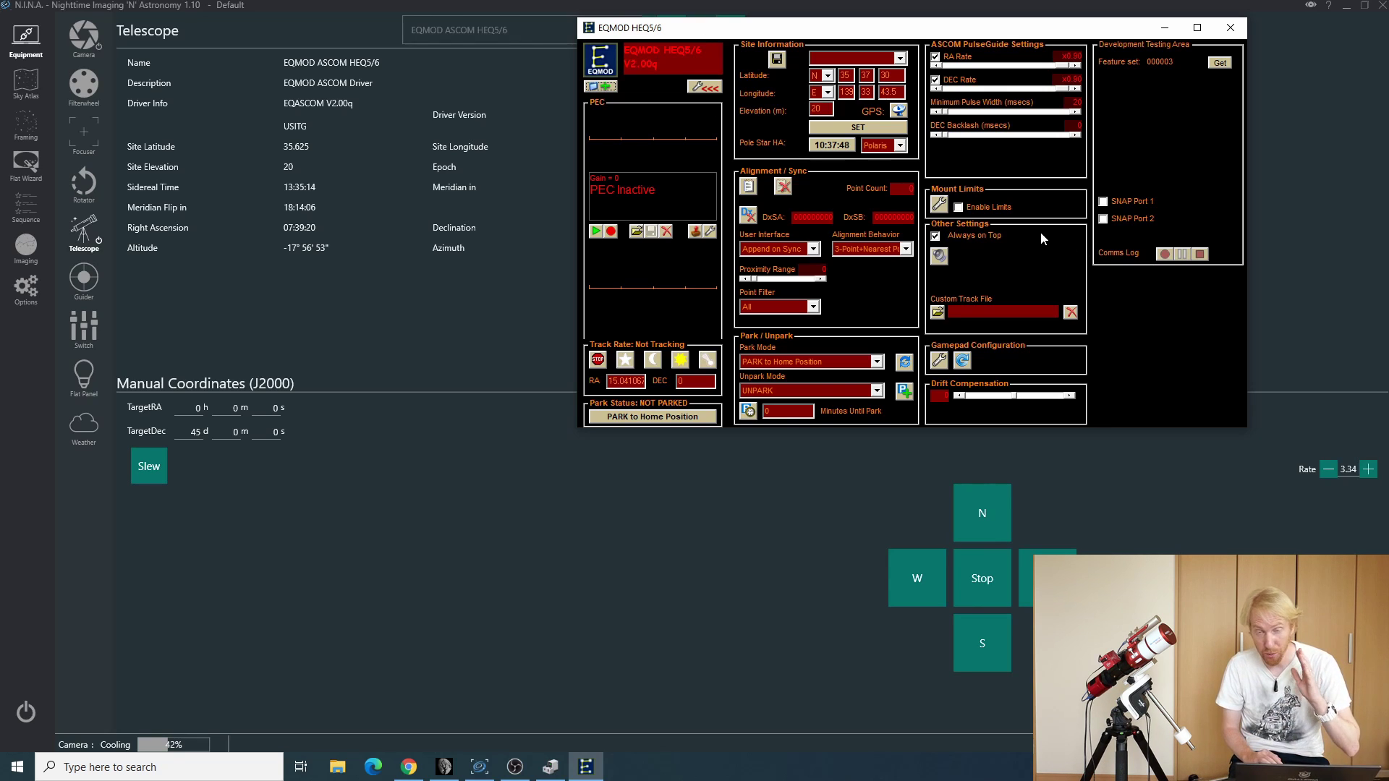
Step: Enable the mount limits in EQMOD and open the Mount Limits Editor beside the mount controls
left_click(958, 208)
left_click(938, 205)
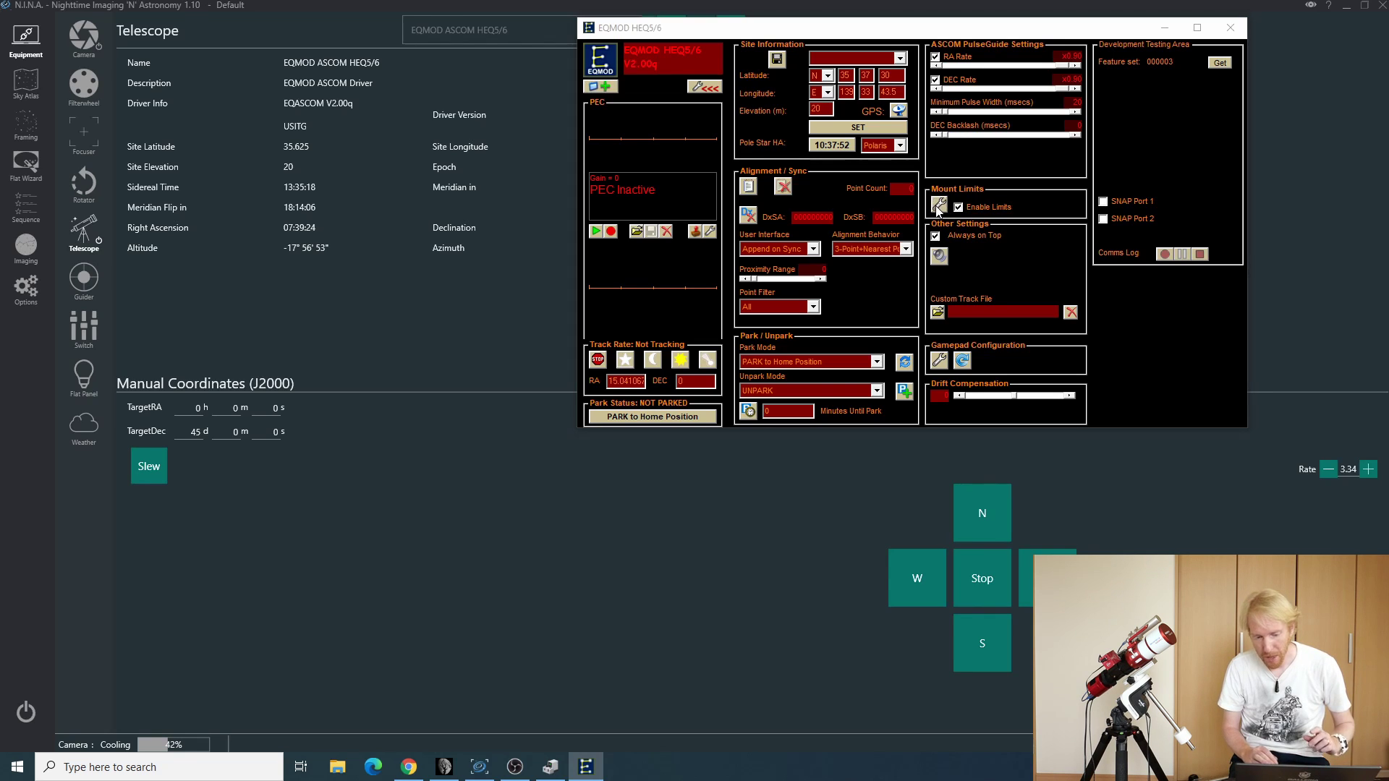
left_click_drag(209, 110, 796, 116)
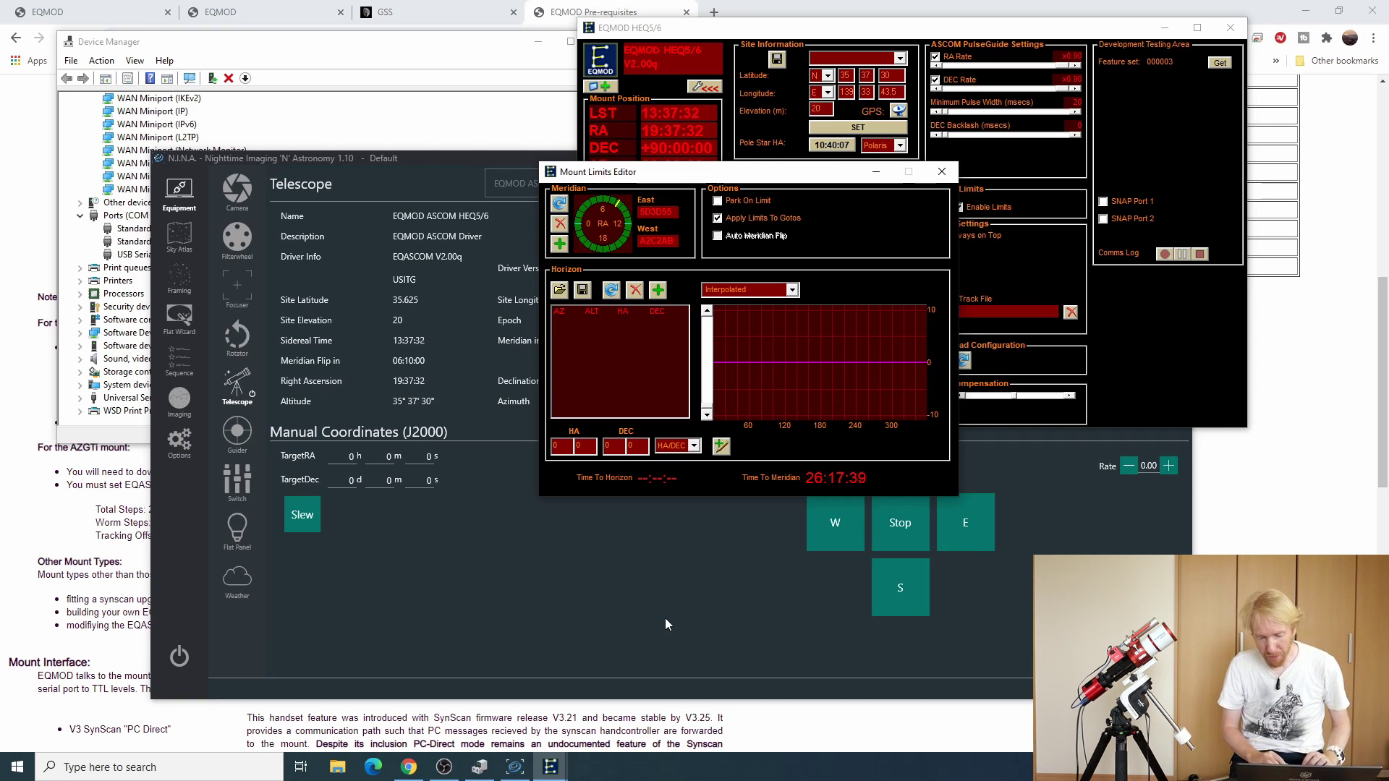
Step: At a manual rate of 3.34, slew the mount east in RA and record its position as the West meridian limit
left_click(1171, 468)
left_click(1172, 468)
left_click(1171, 468)
left_click(1171, 468)
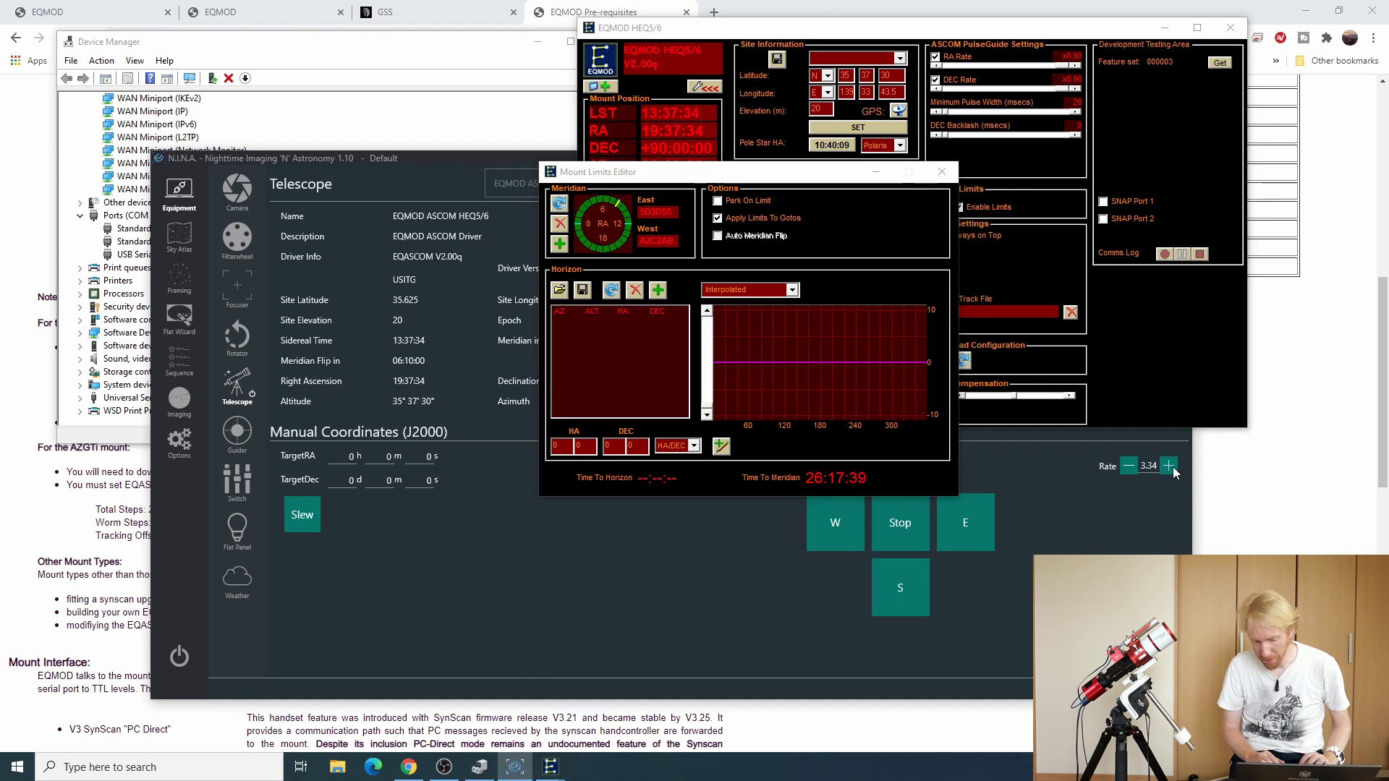
left_click(835, 524)
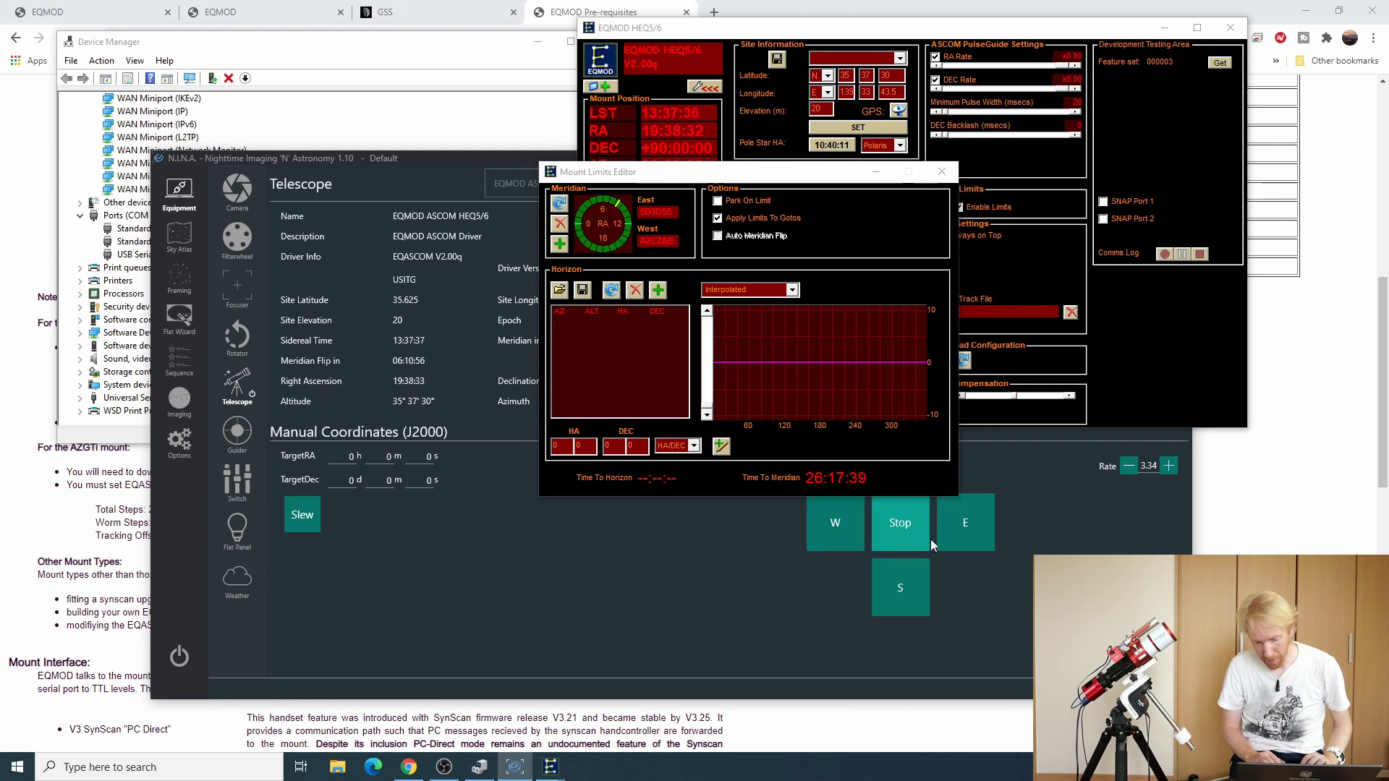
left_click(965, 536)
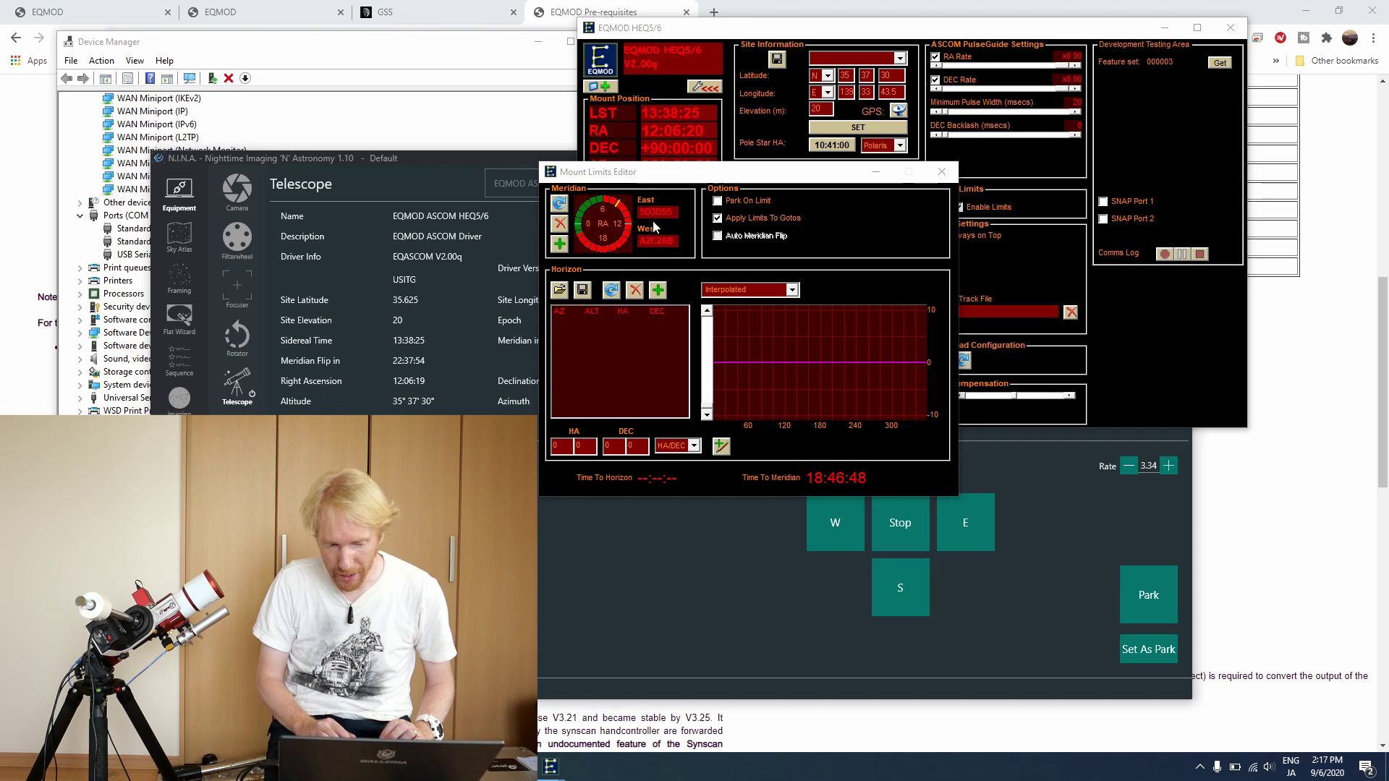
left_click(560, 244)
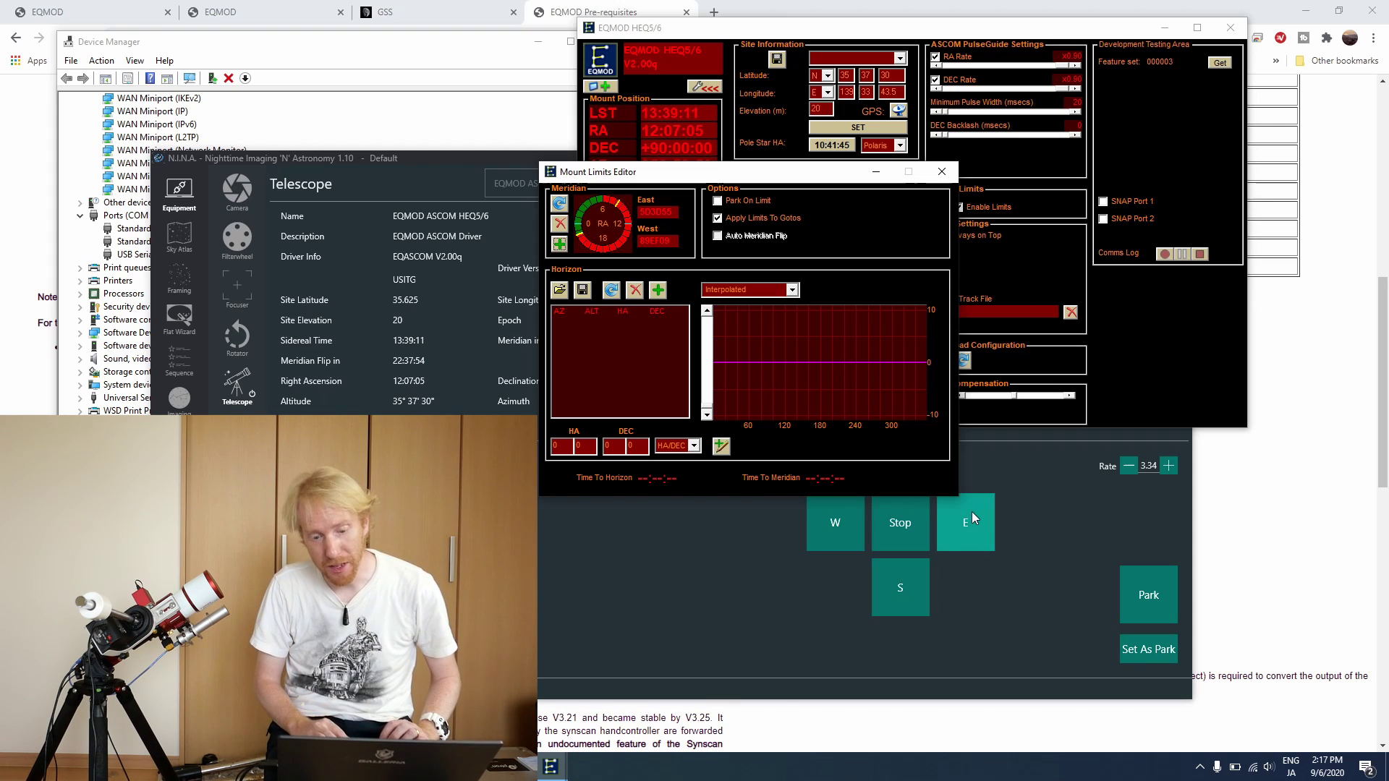
Step: Slew the mount west in RA, record its position as the East meridian limit, and close the Mount Limits Editor
left_click_drag(837, 535, 798, 532)
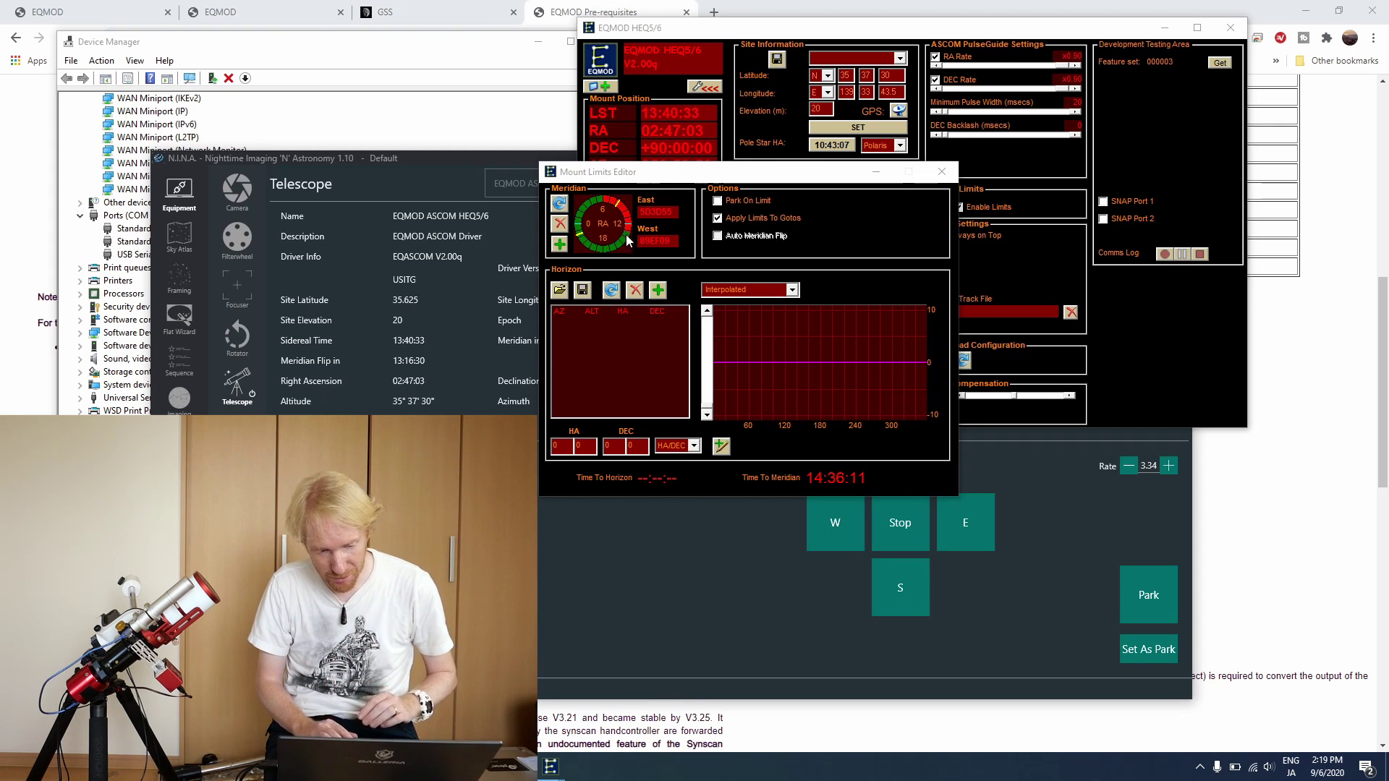
left_click(559, 244)
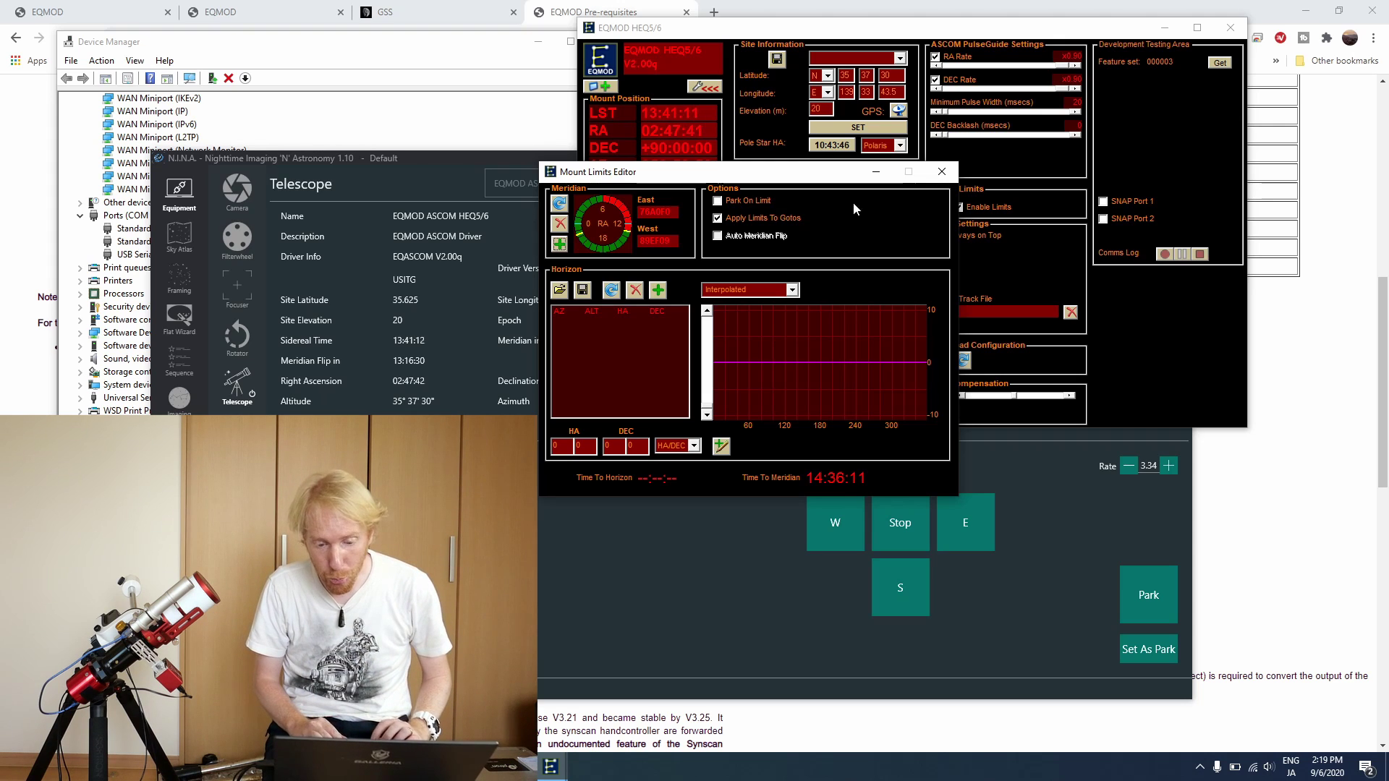
left_click(943, 172)
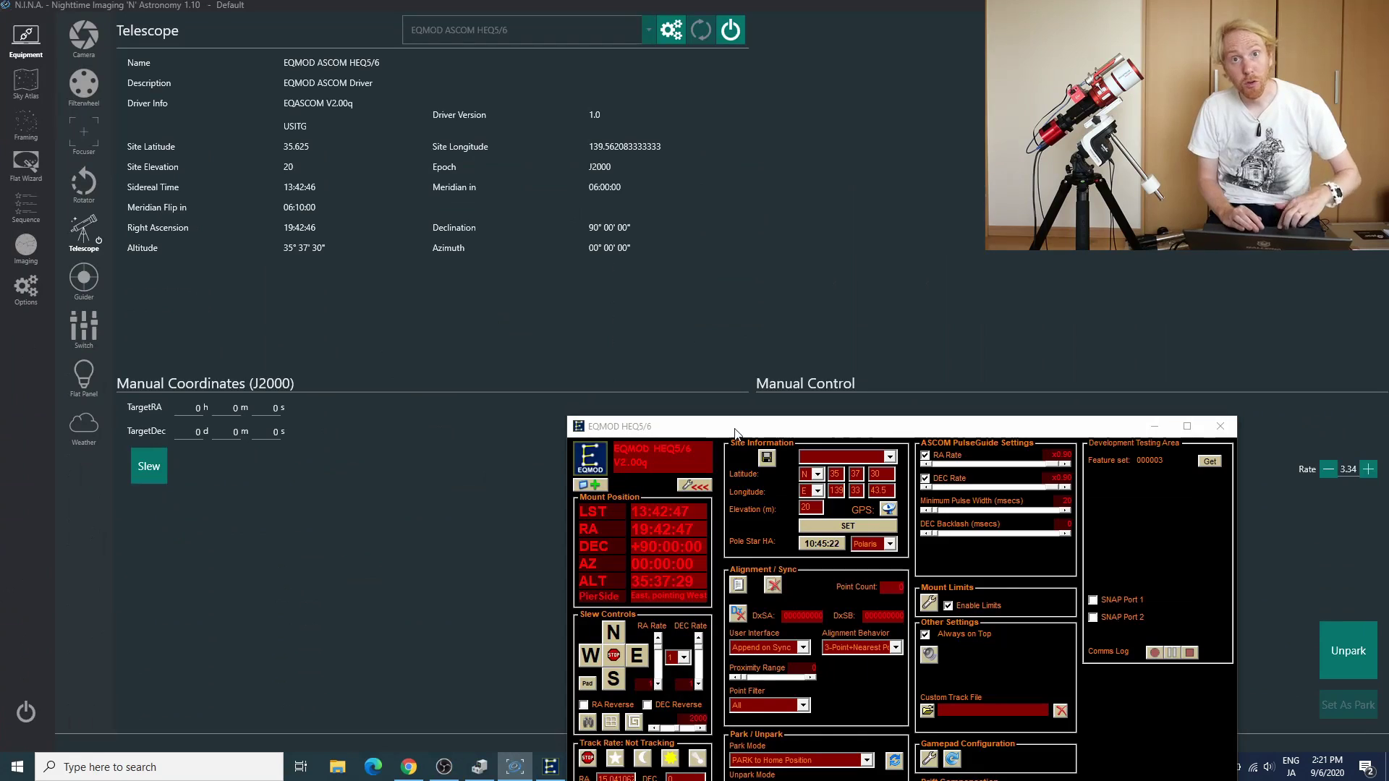
Step: Move the EQMOD window aside and disconnect the telescope in N.I.N.A., confirming the disconnection
left_click_drag(735, 434, 929, 236)
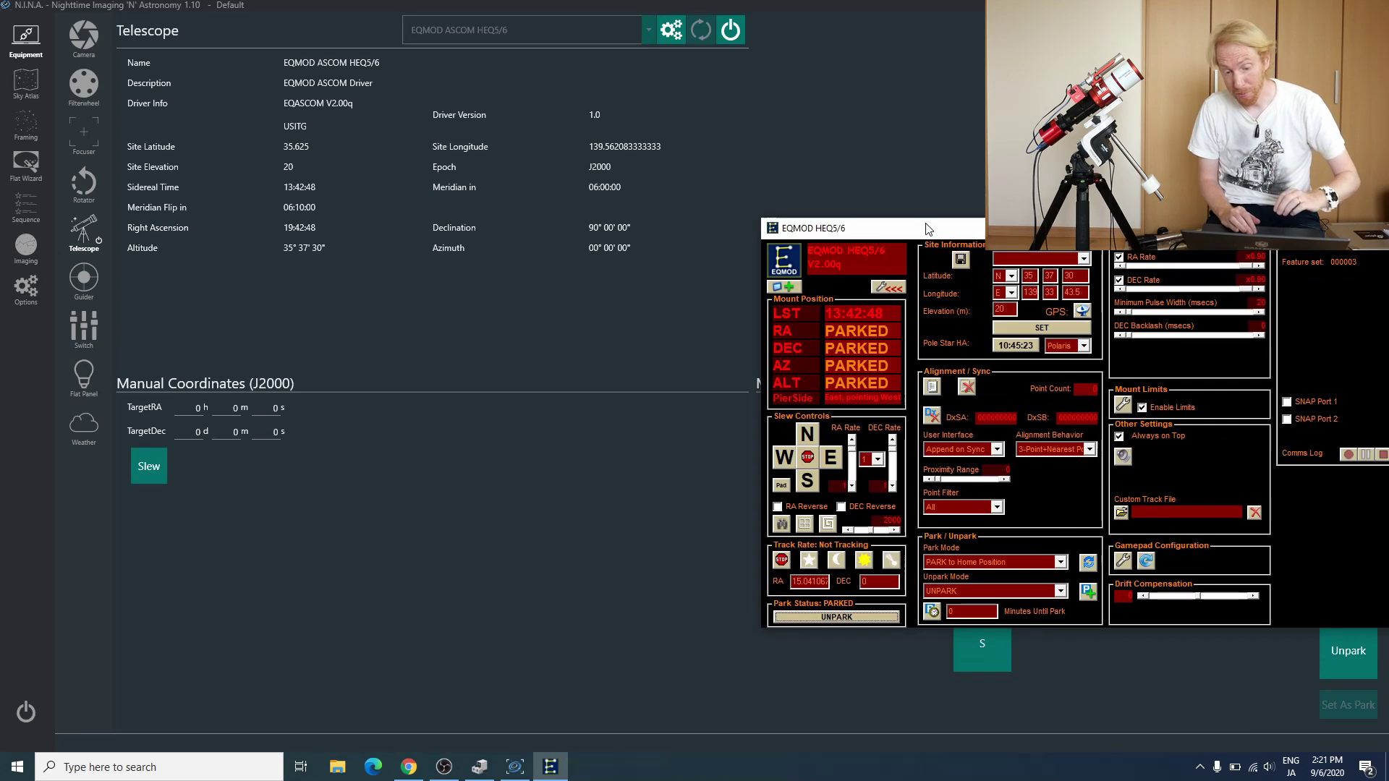
left_click(732, 37)
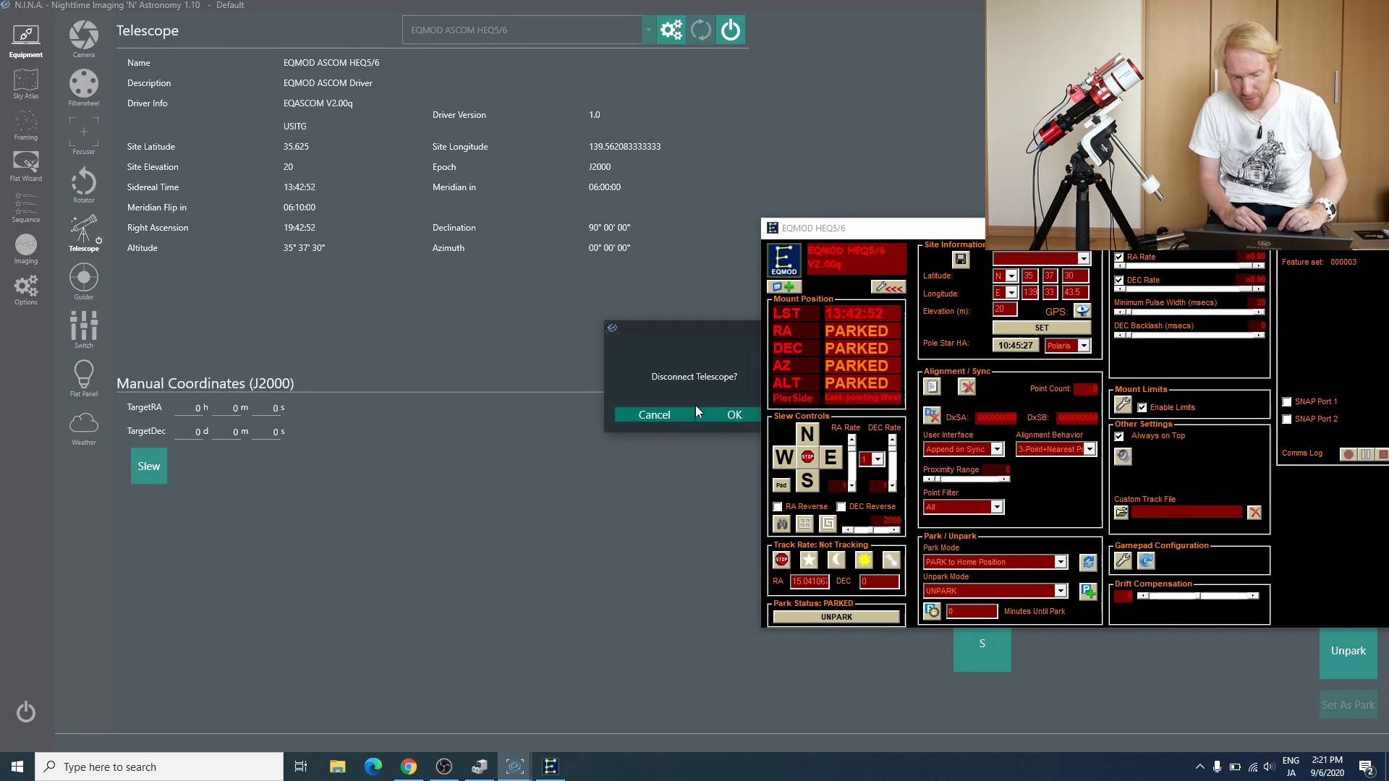
left_click(718, 415)
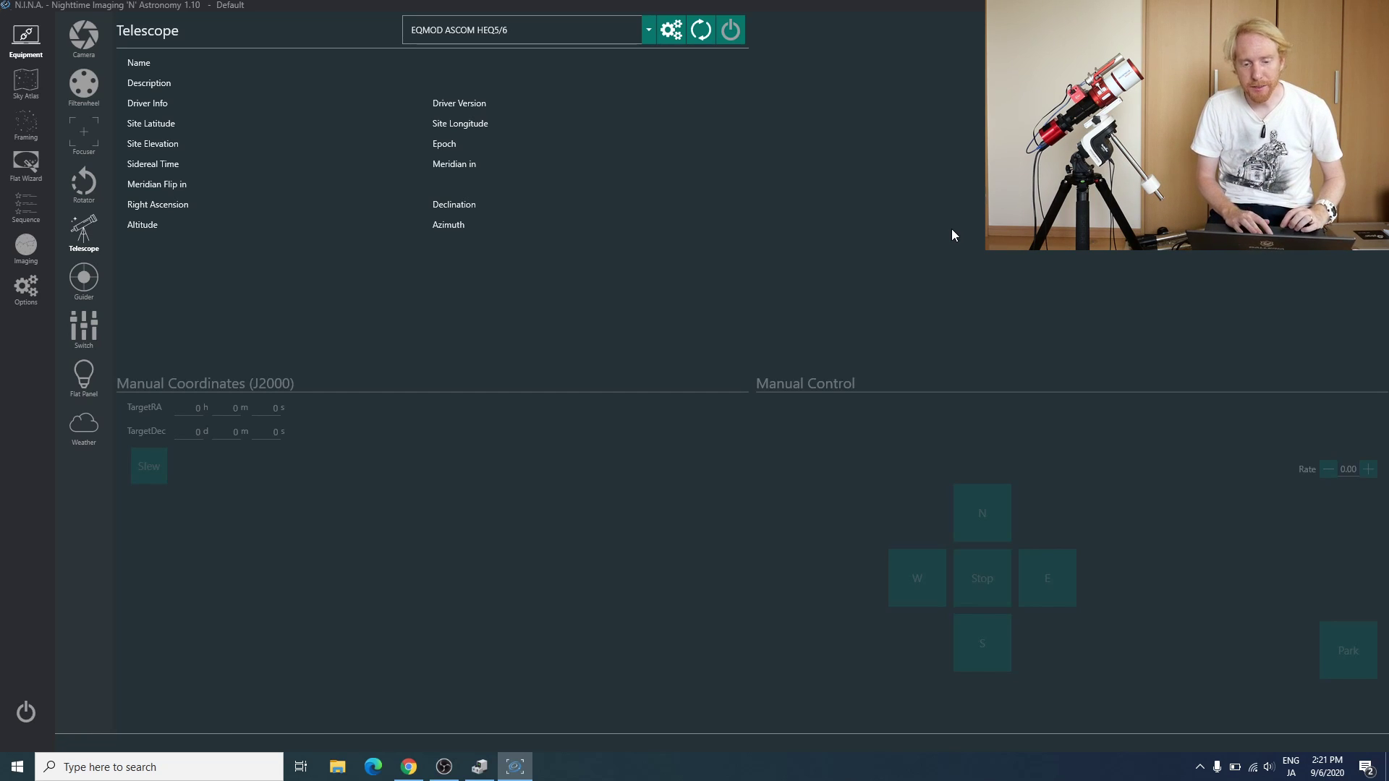
Step: Select ASCOM GS Sky Telescope as the telescope driver and bring the GS Server window into view
left_click(638, 32)
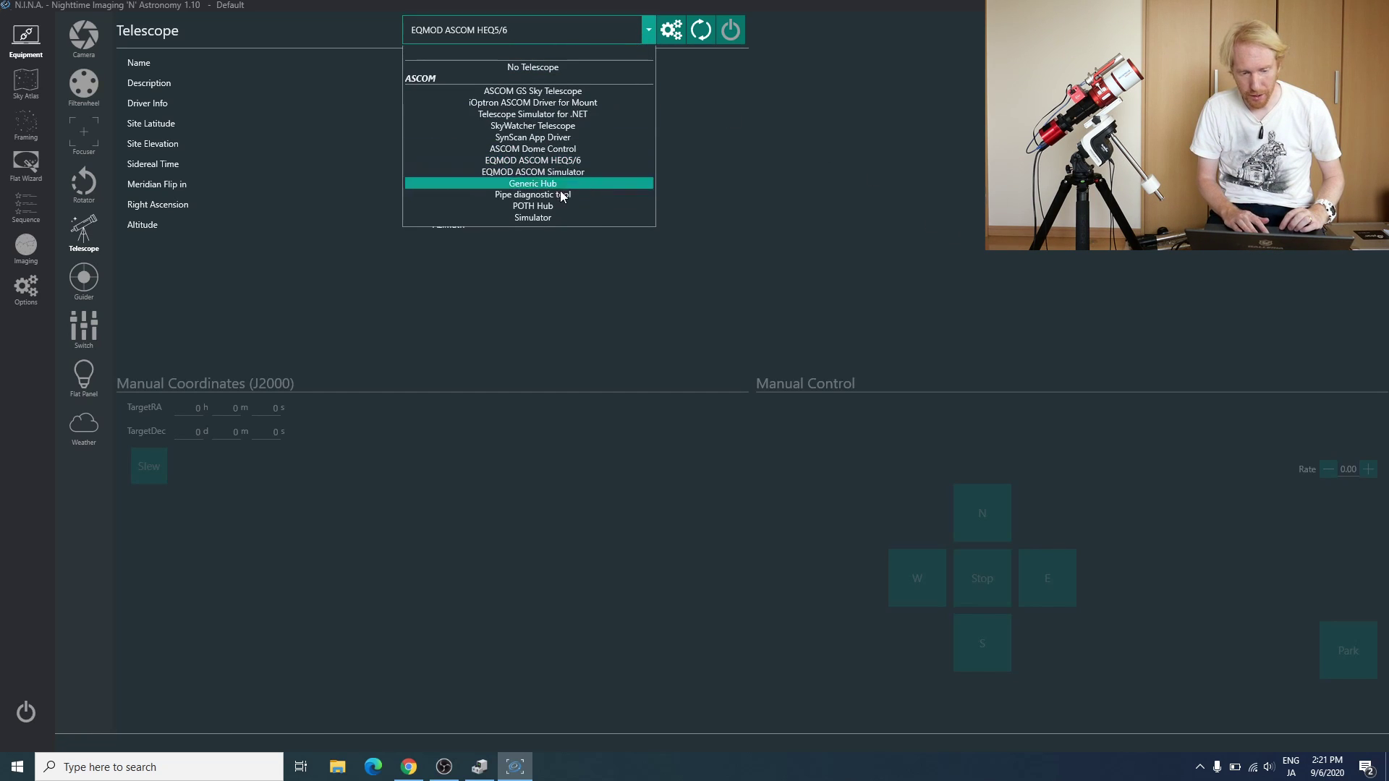
left_click(506, 91)
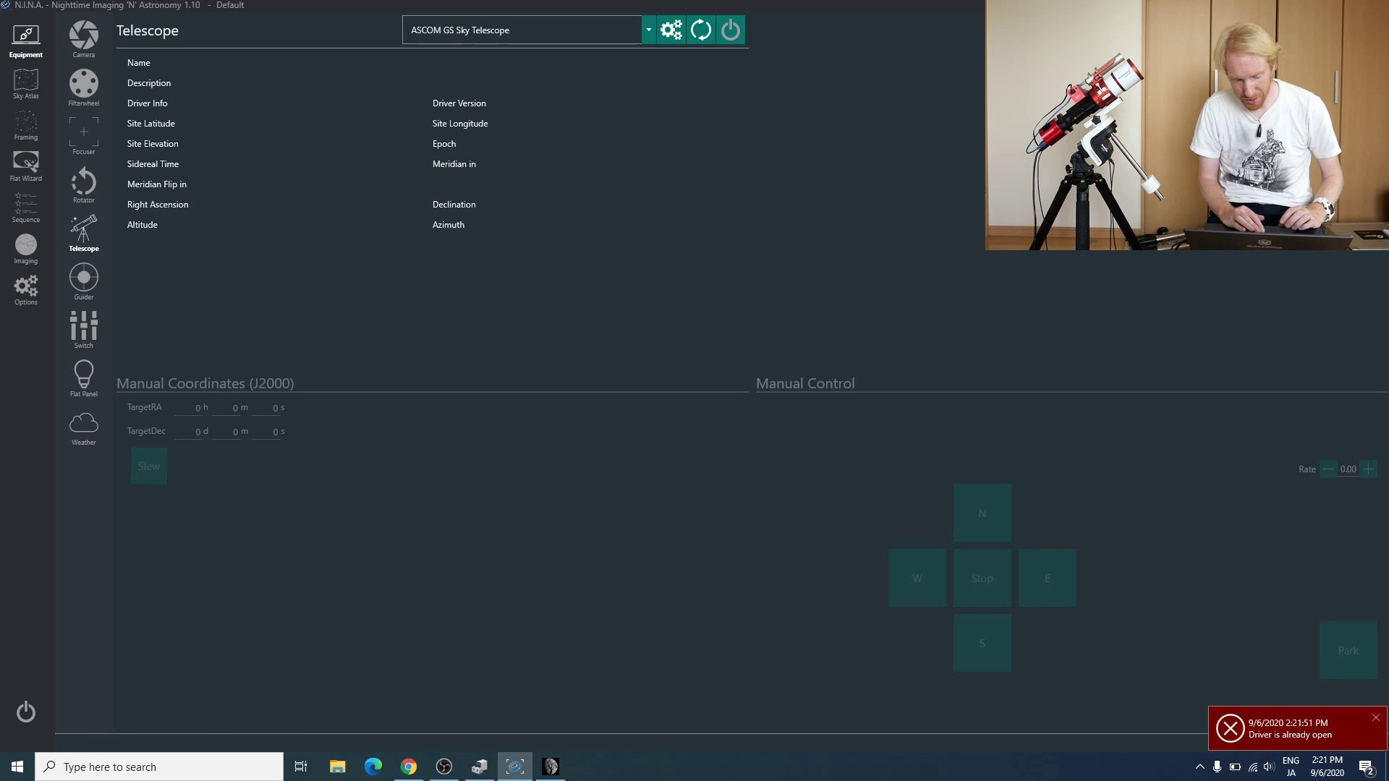
left_click(552, 771)
left_click_drag(796, 270, 532, 71)
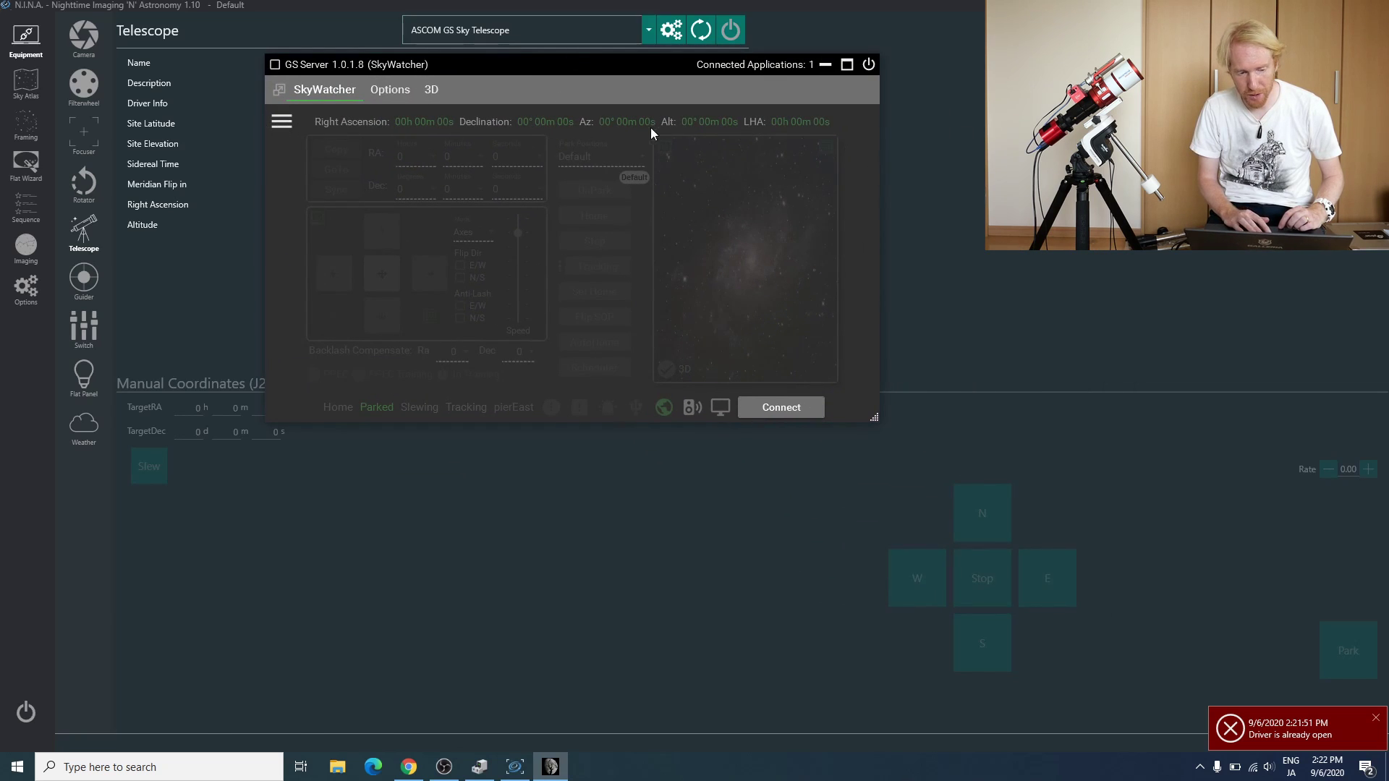
Step: Open the GS Server mount settings, review the COM port and baud rate choices, and dismiss the N.I.N.A. error notification
left_click(284, 123)
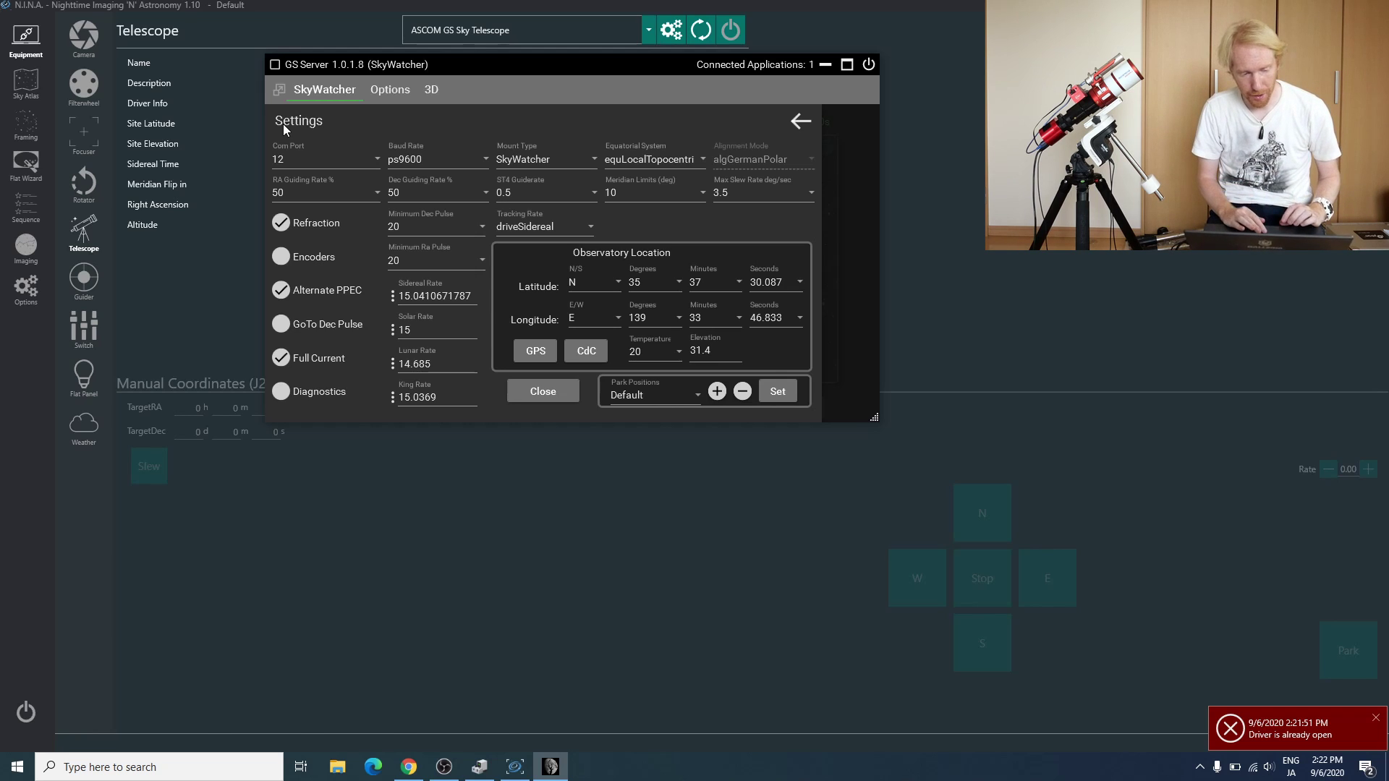
left_click(373, 159)
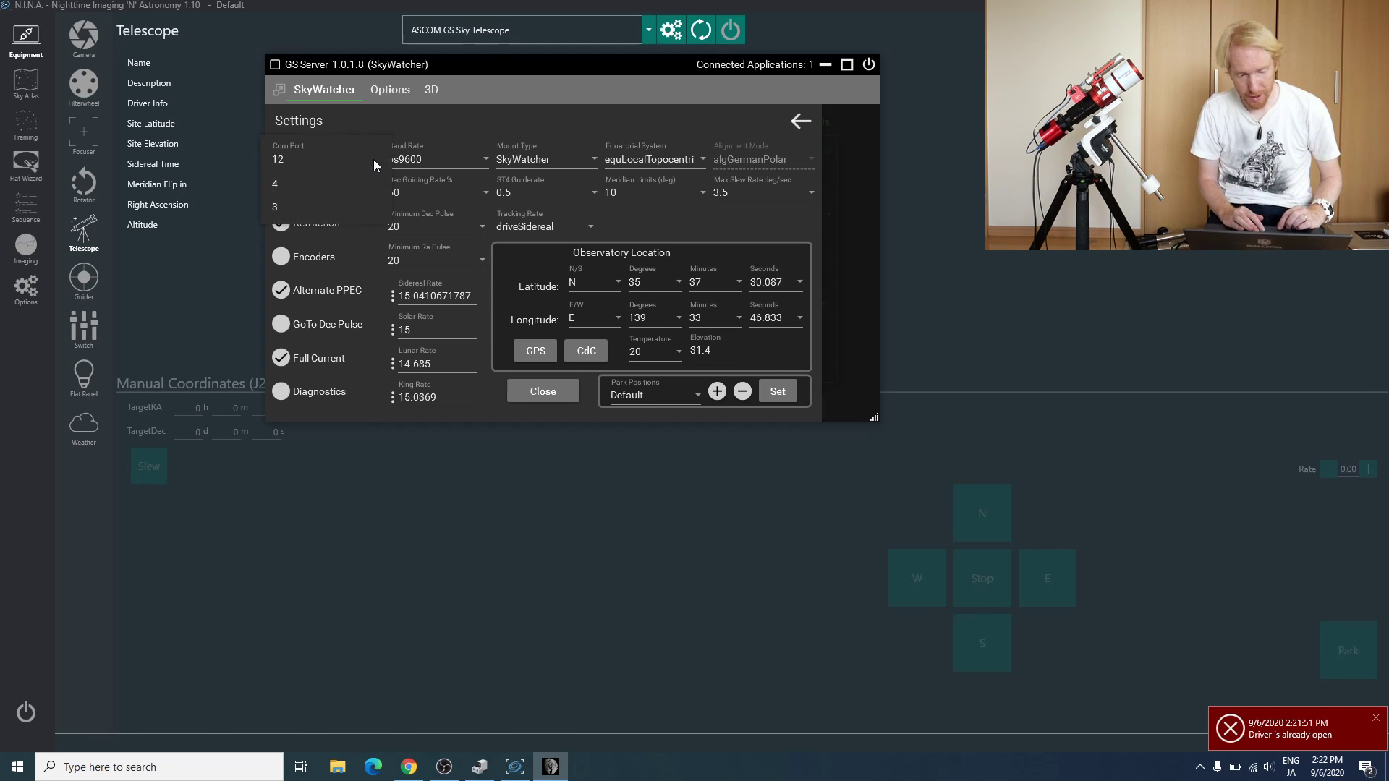
left_click(283, 156)
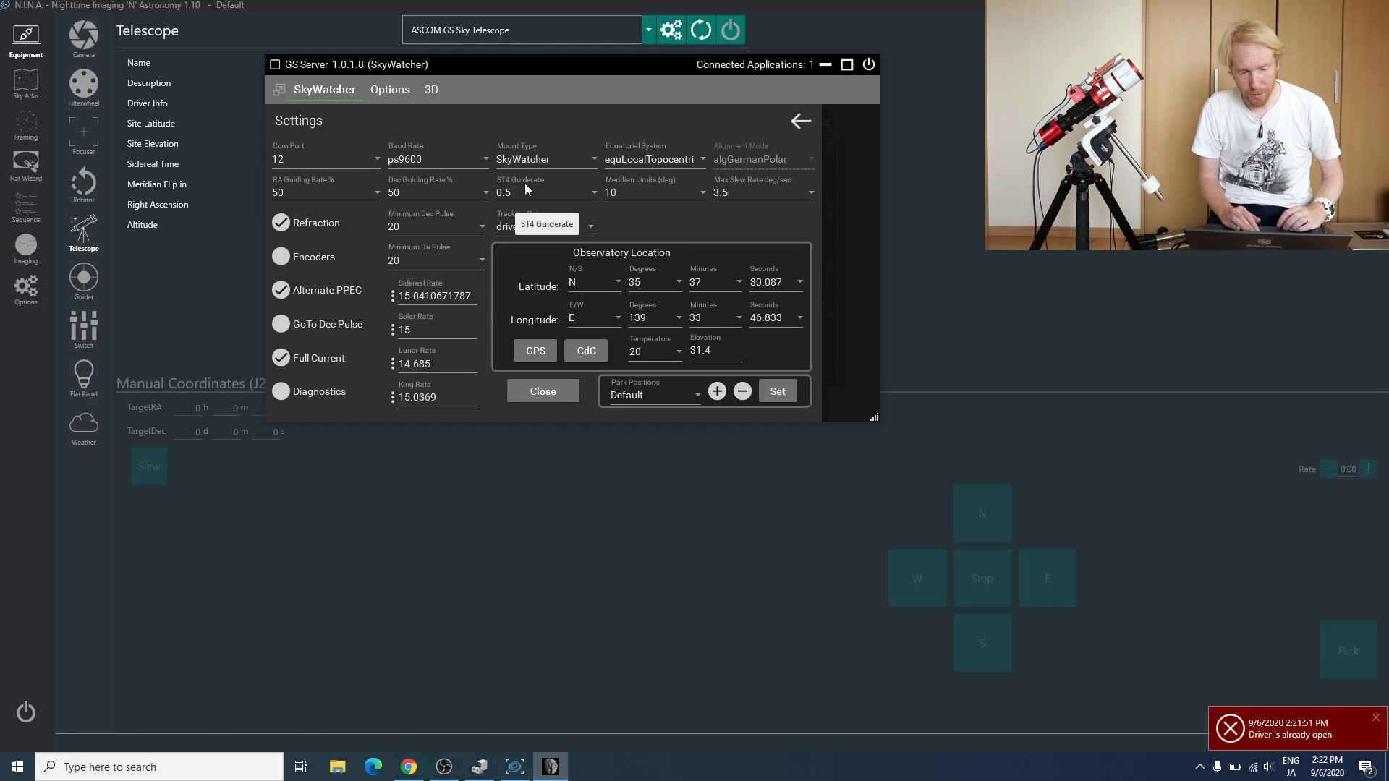
left_click(480, 159)
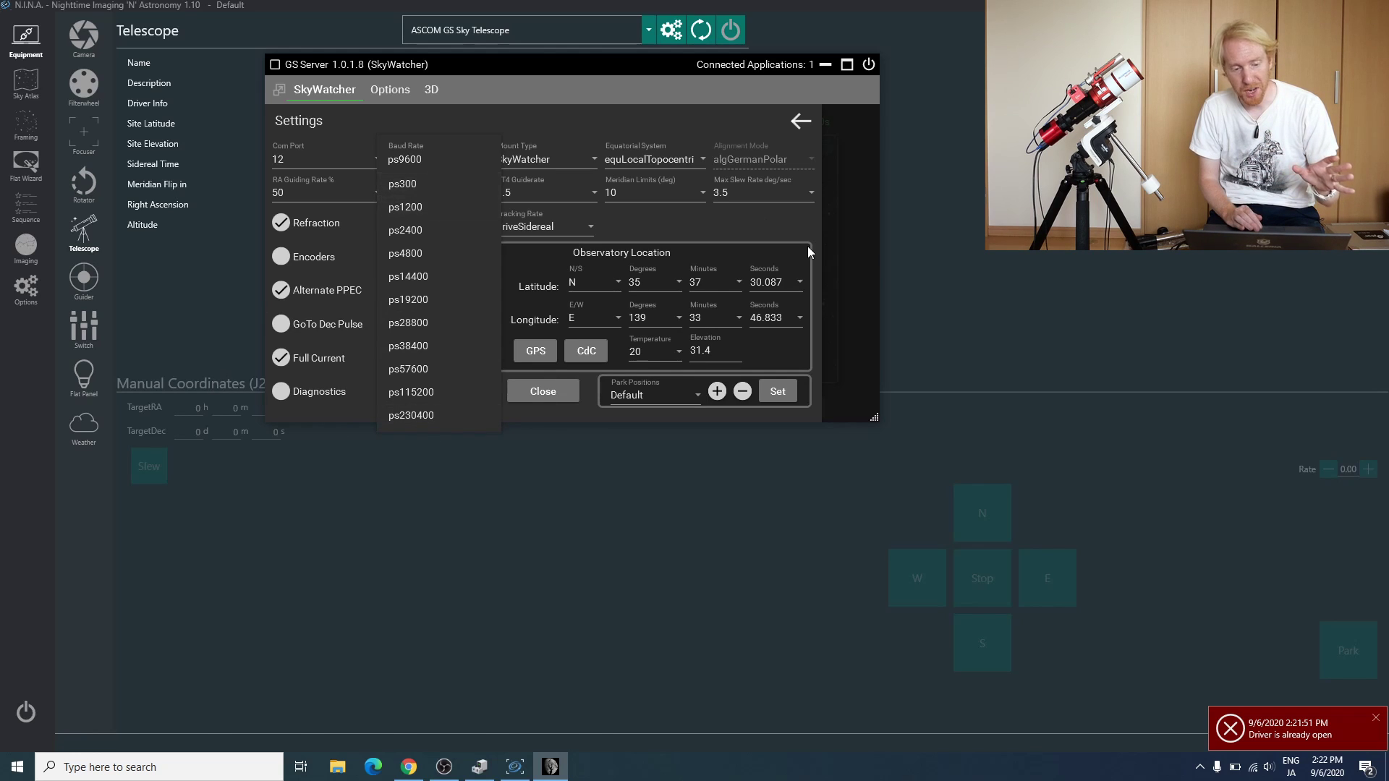
left_click(398, 129)
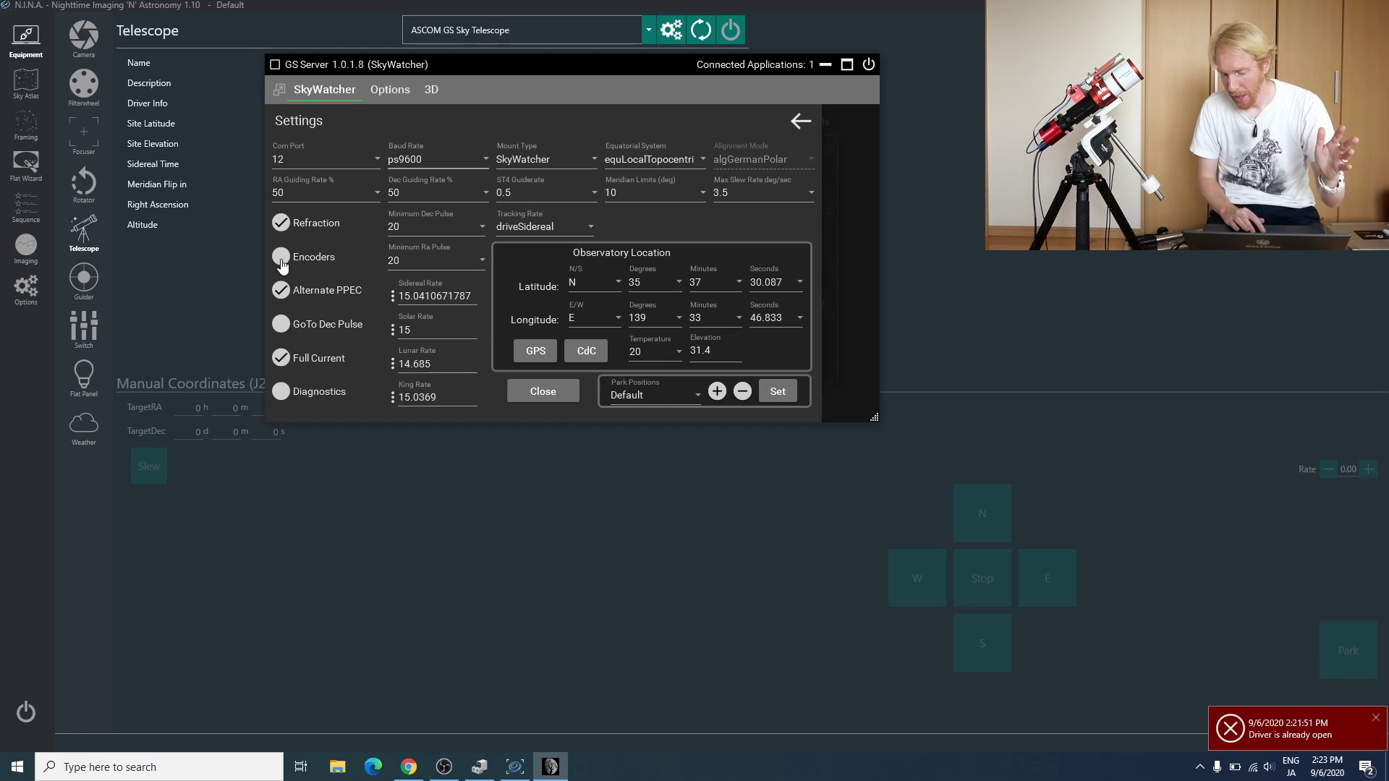
left_click(1376, 718)
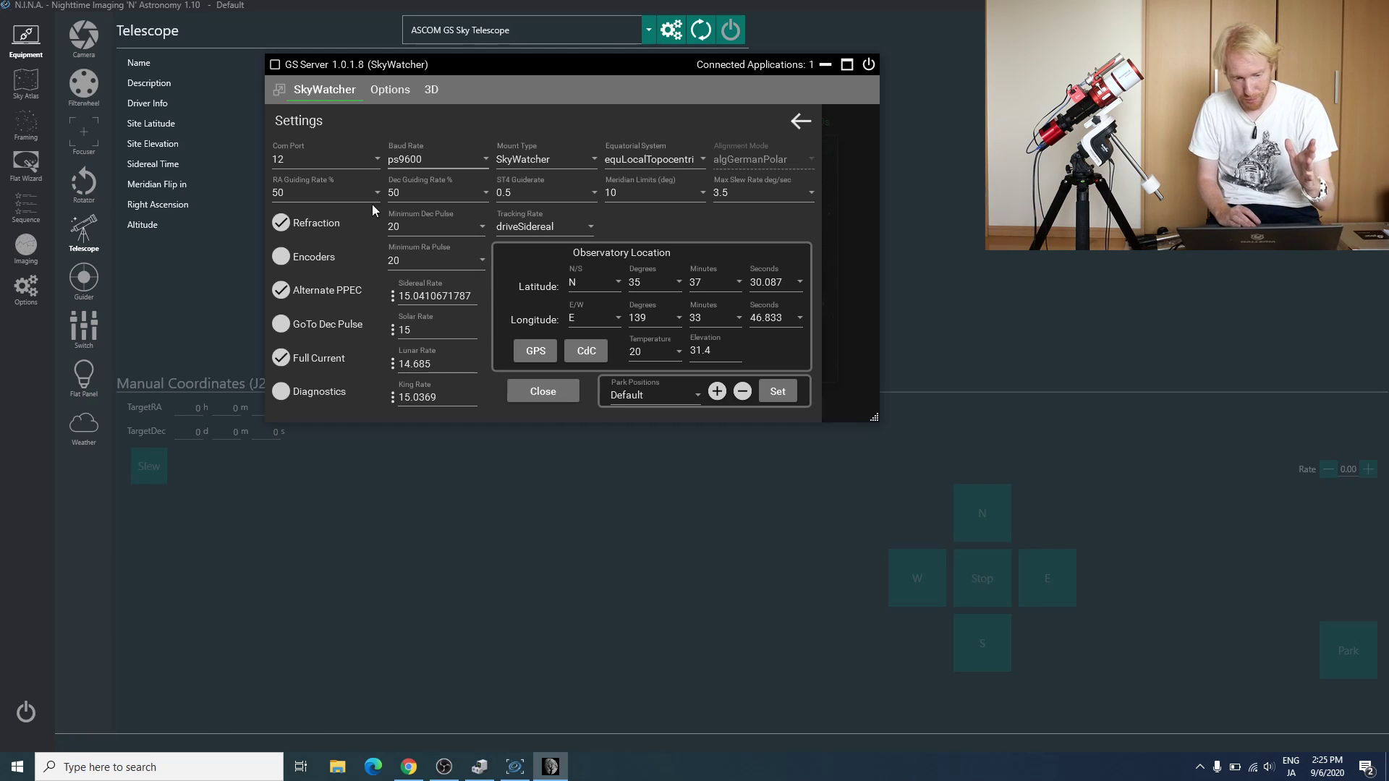
Step: Examine the available Meridian Limits values in degrees, leaving the limit at 10
left_click(699, 192)
left_click(809, 222)
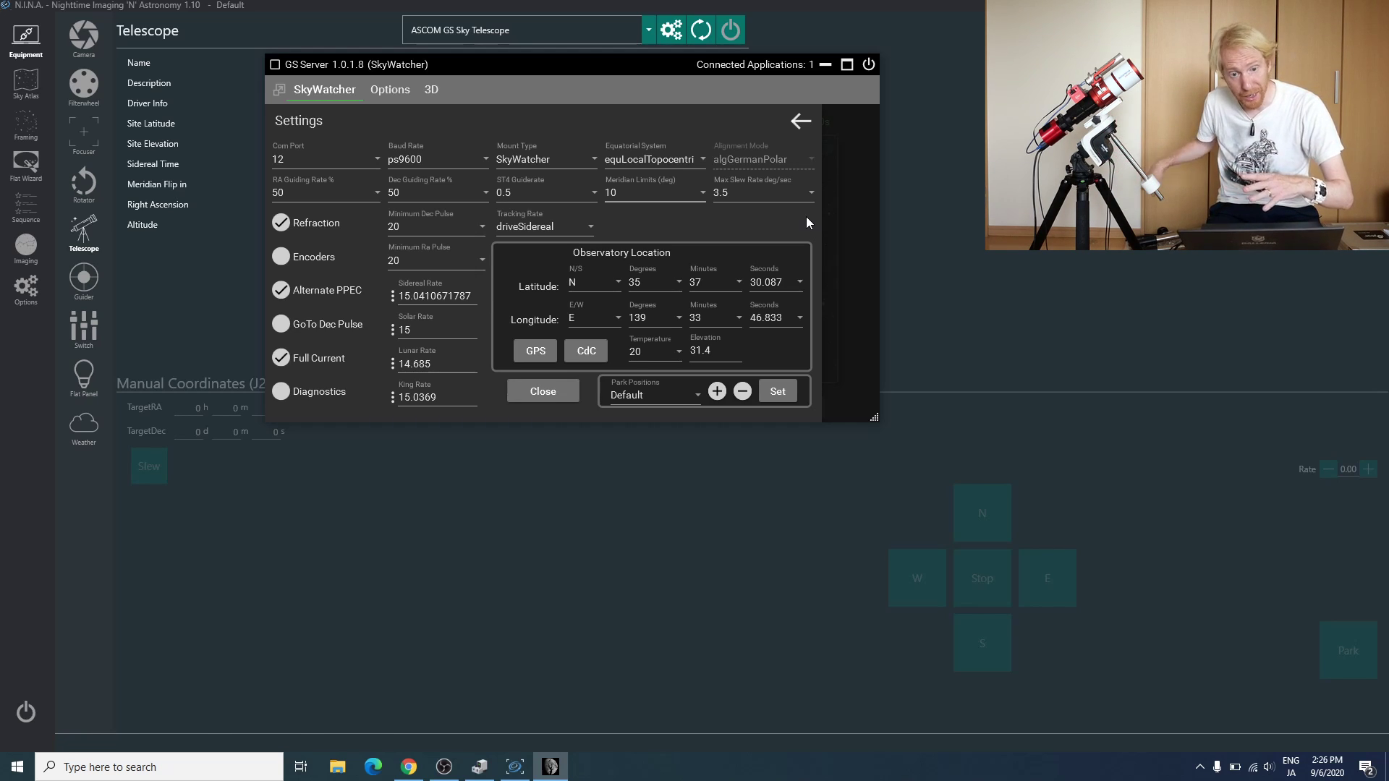
left_click(692, 190)
left_click_drag(707, 275, 687, 202)
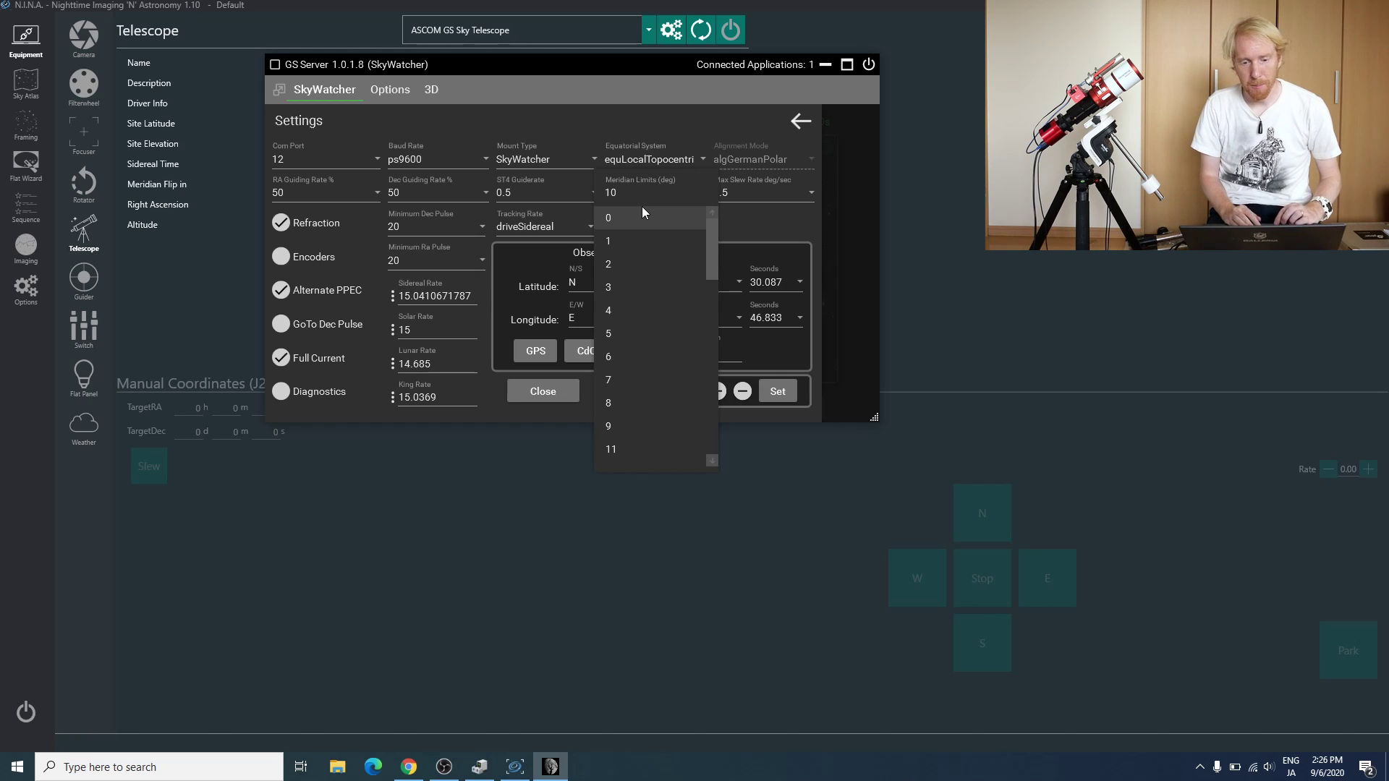
left_click(680, 188)
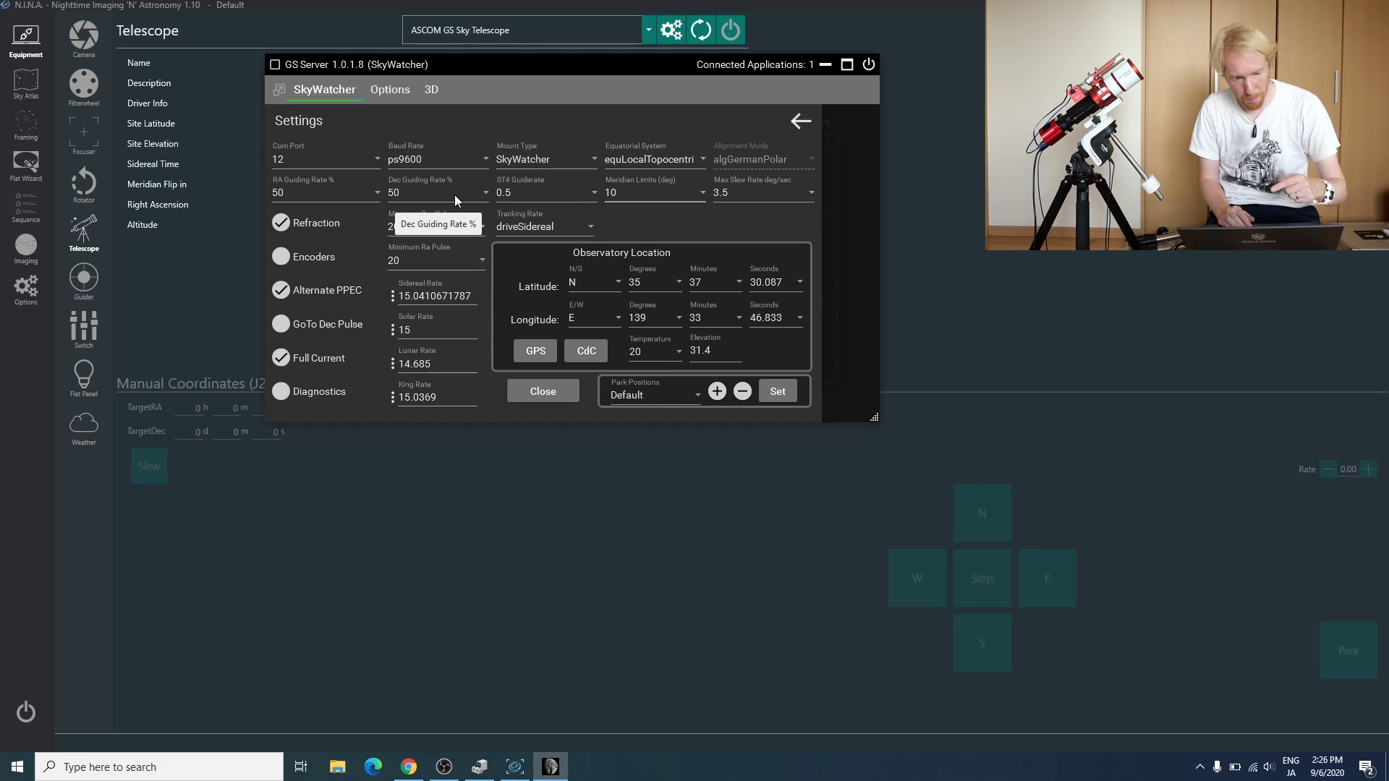
Step: Review the available RA guiding, Dec guiding and ST4 guide rate values
left_click(358, 193)
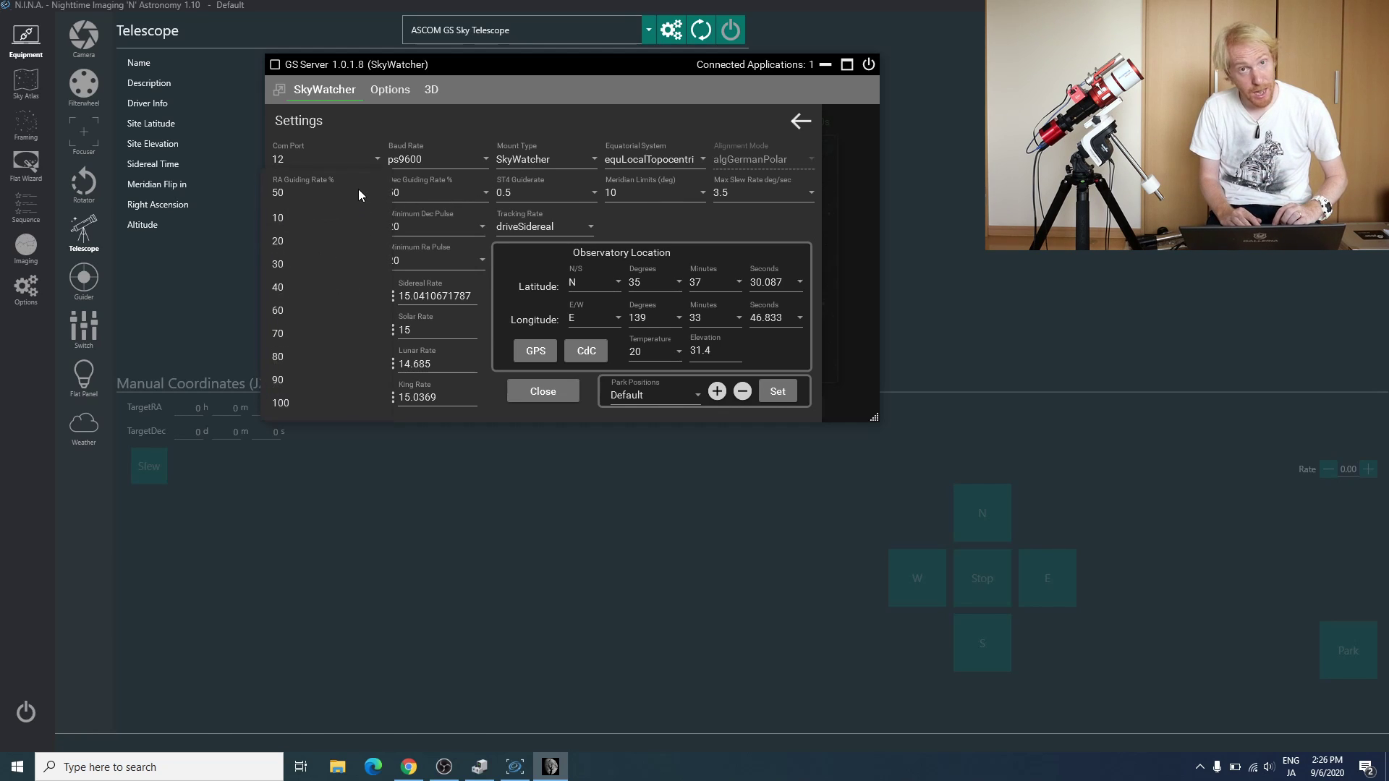
left_click(462, 186)
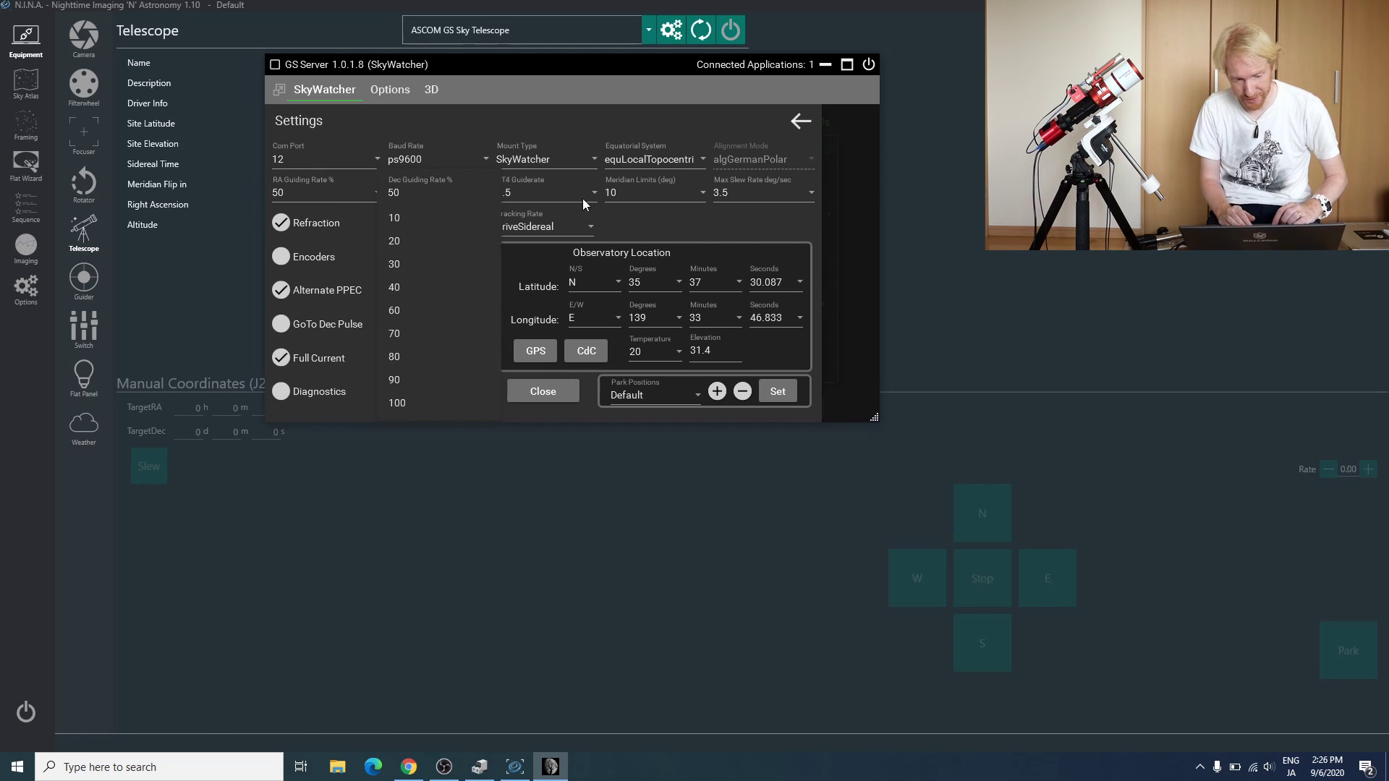
left_click(558, 190)
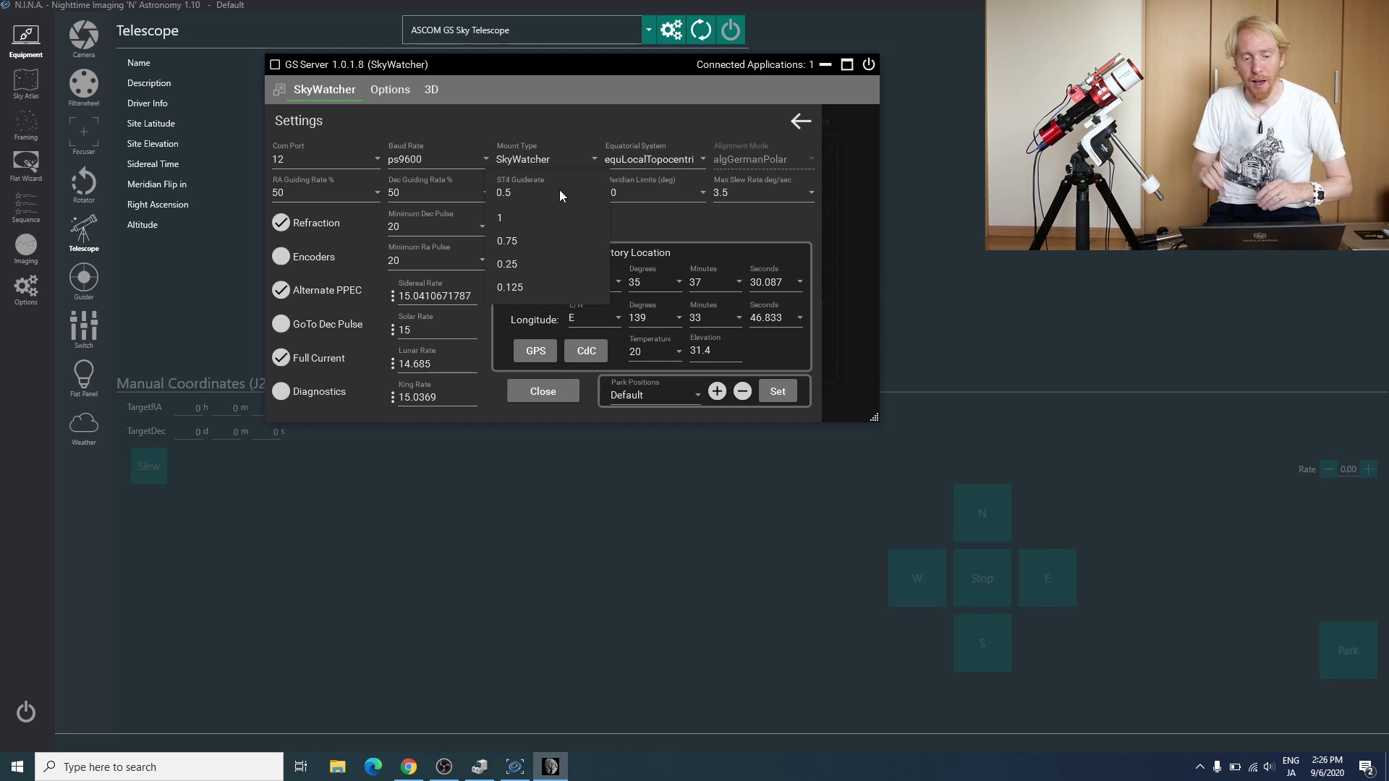
left_click(671, 229)
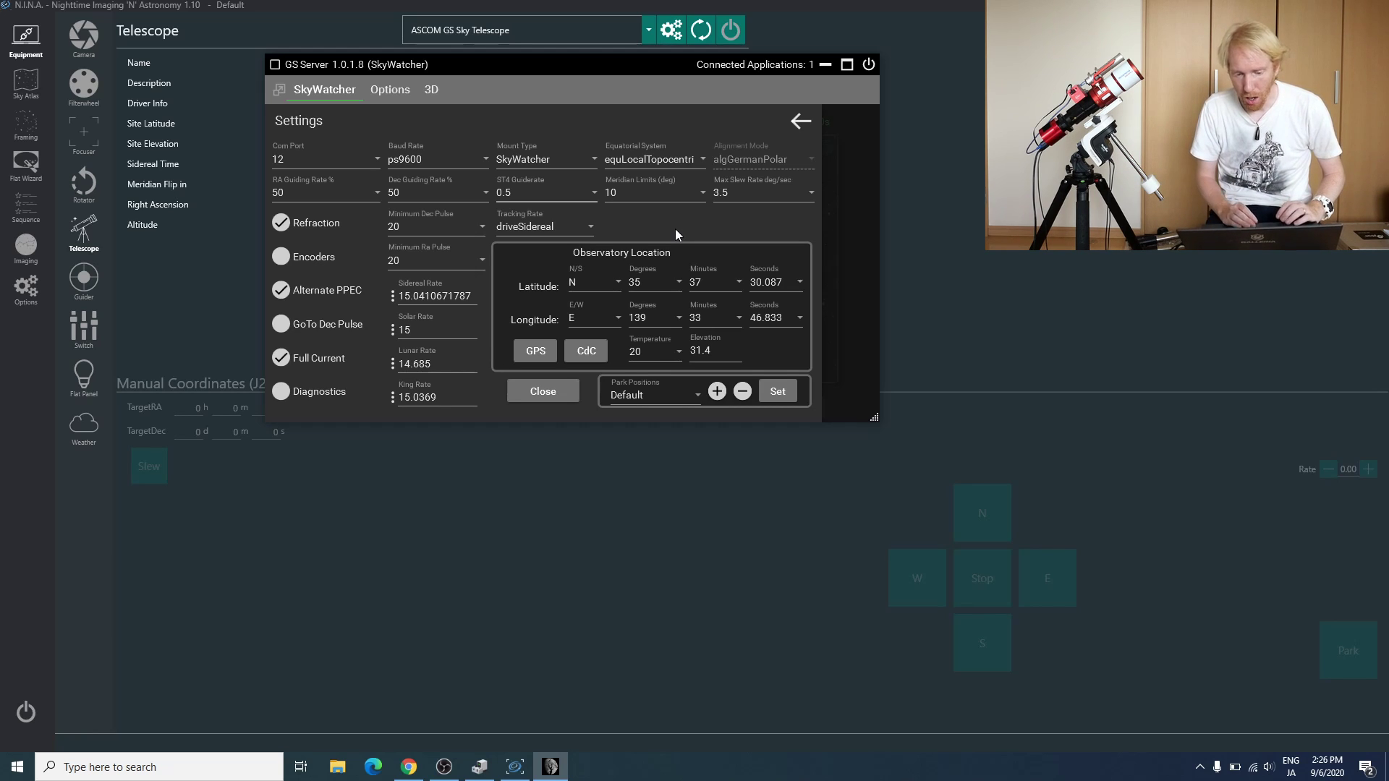
Step: Review the maximum slew rate values and the equatorial system options, keeping 3.5 deg/sec and equLocalTopocentric
left_click(808, 193)
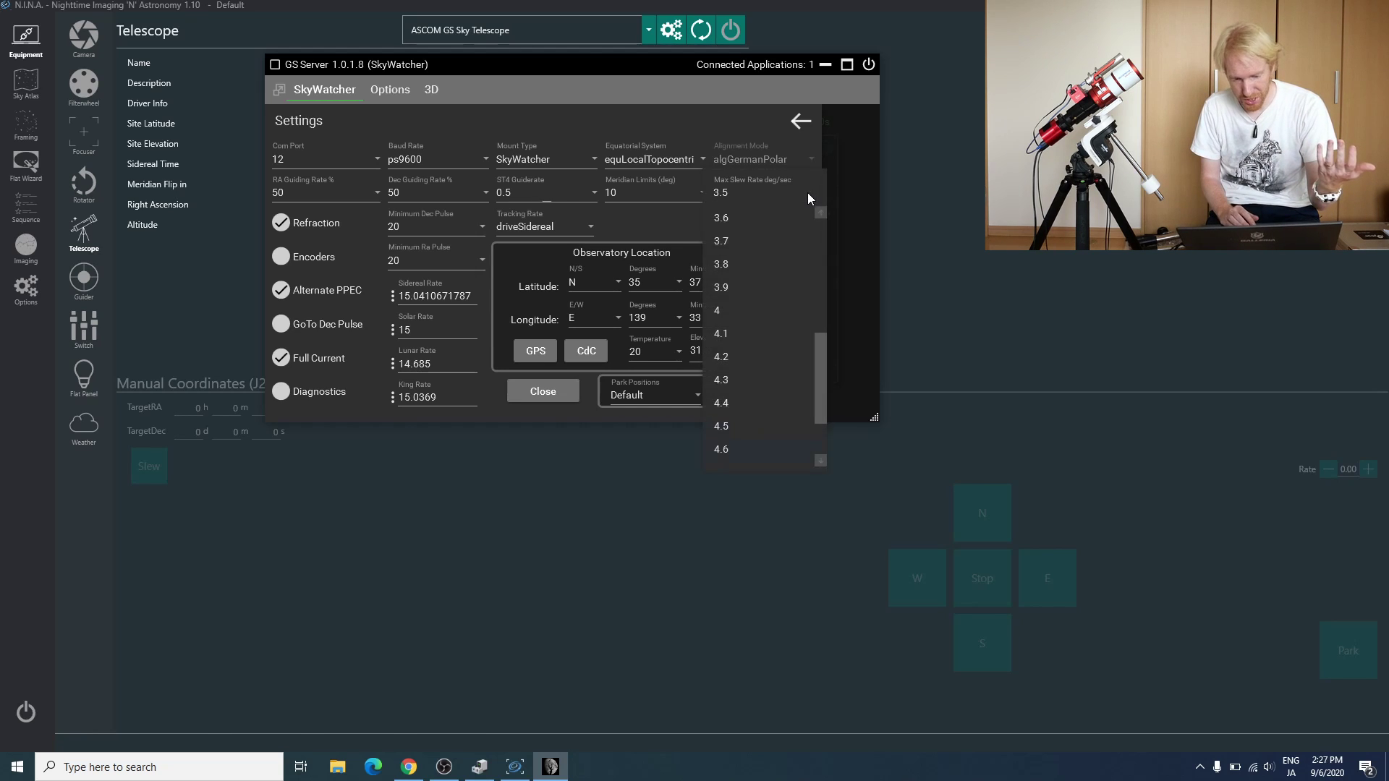
left_click(649, 219)
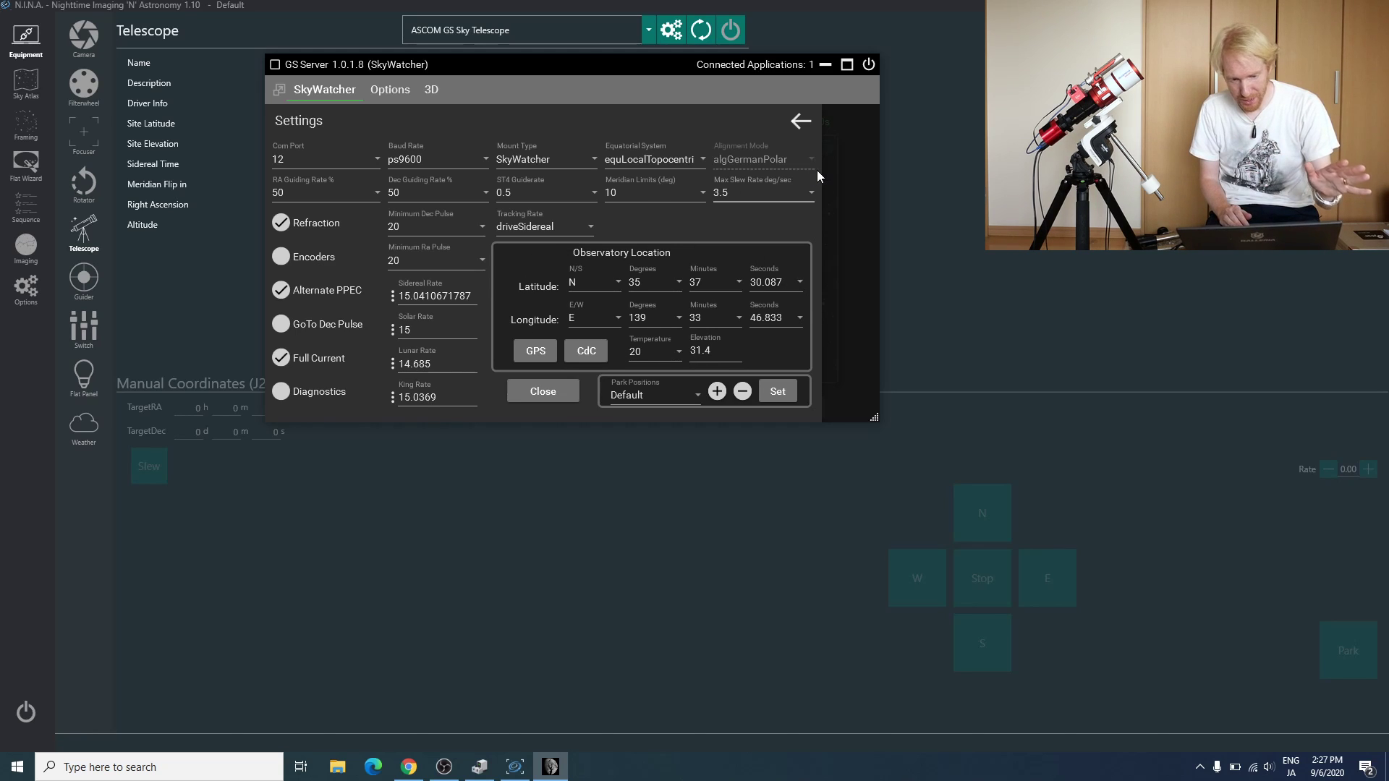
left_click(697, 160)
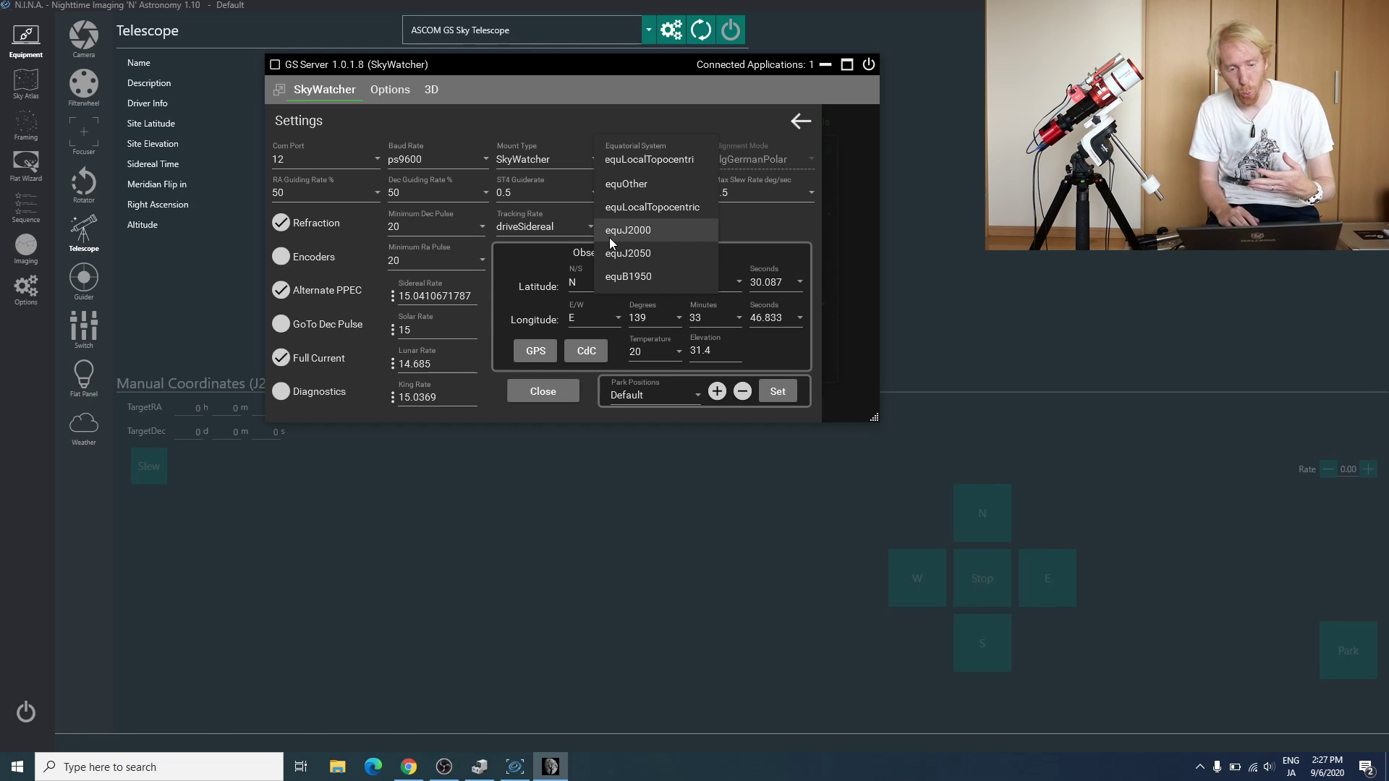
left_click(609, 137)
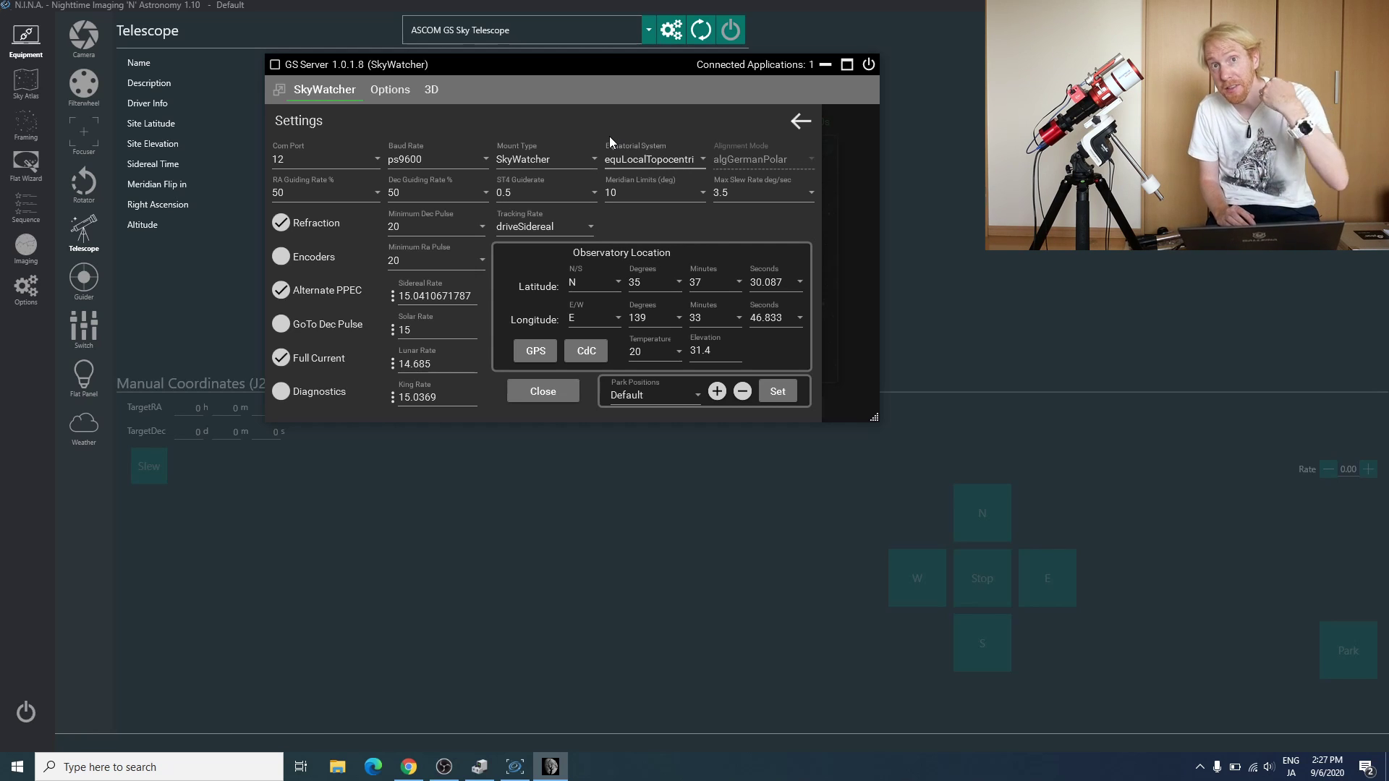
Step: Leave the mount settings, try to connect the telescope in N.I.N.A., and dismiss the error before reopening the settings
left_click(801, 121)
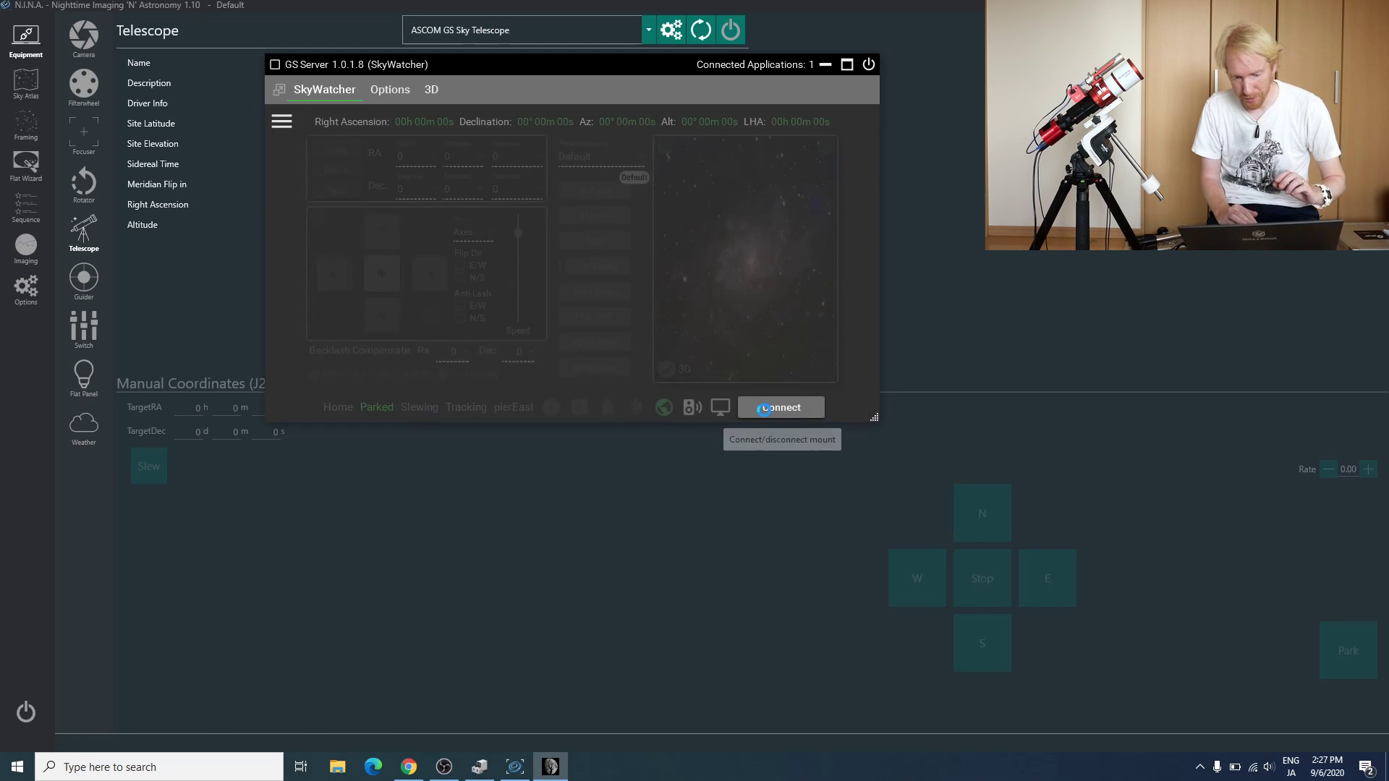
left_click(731, 24)
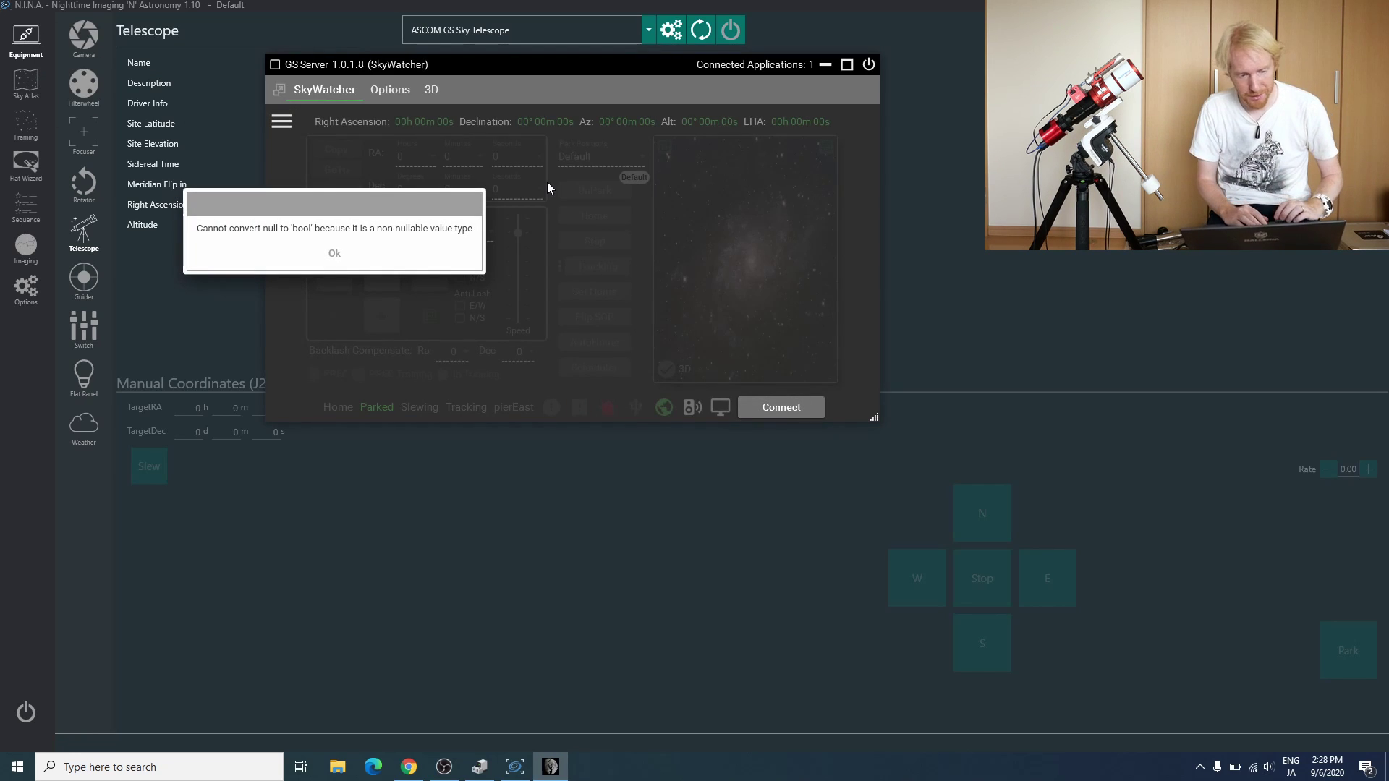
left_click(335, 252)
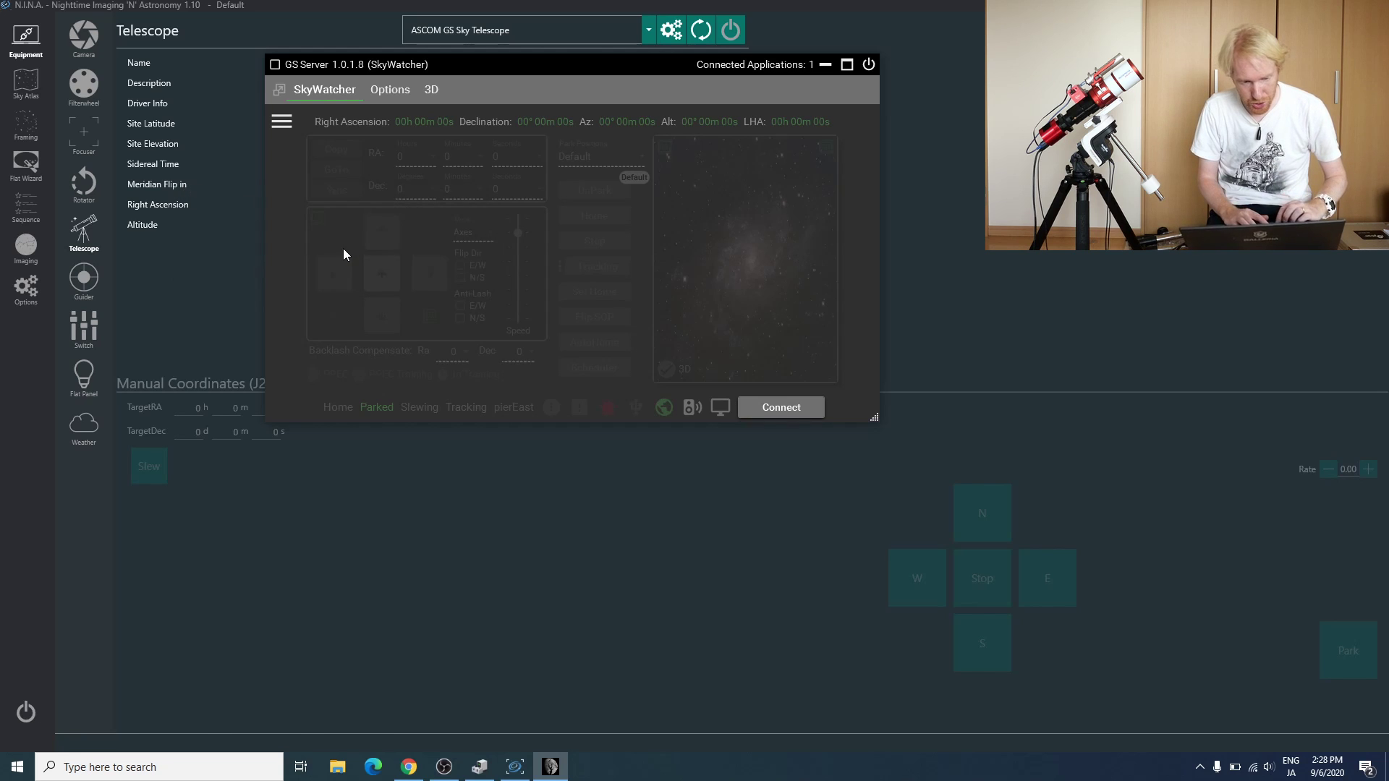
left_click(283, 124)
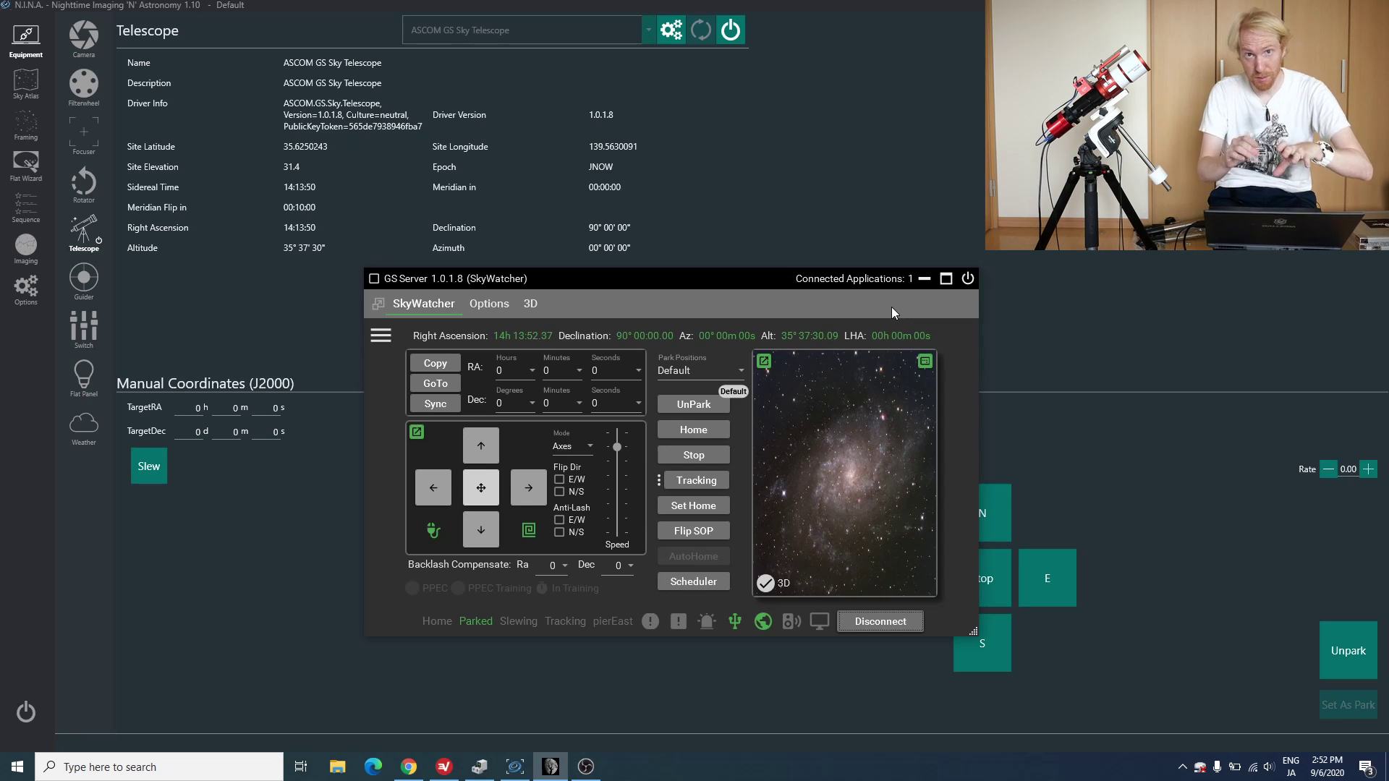
Step: Launch PHD2, select ASCOM GS Sky Telescope as the mount in its equipment connections, and connect it
key("super")
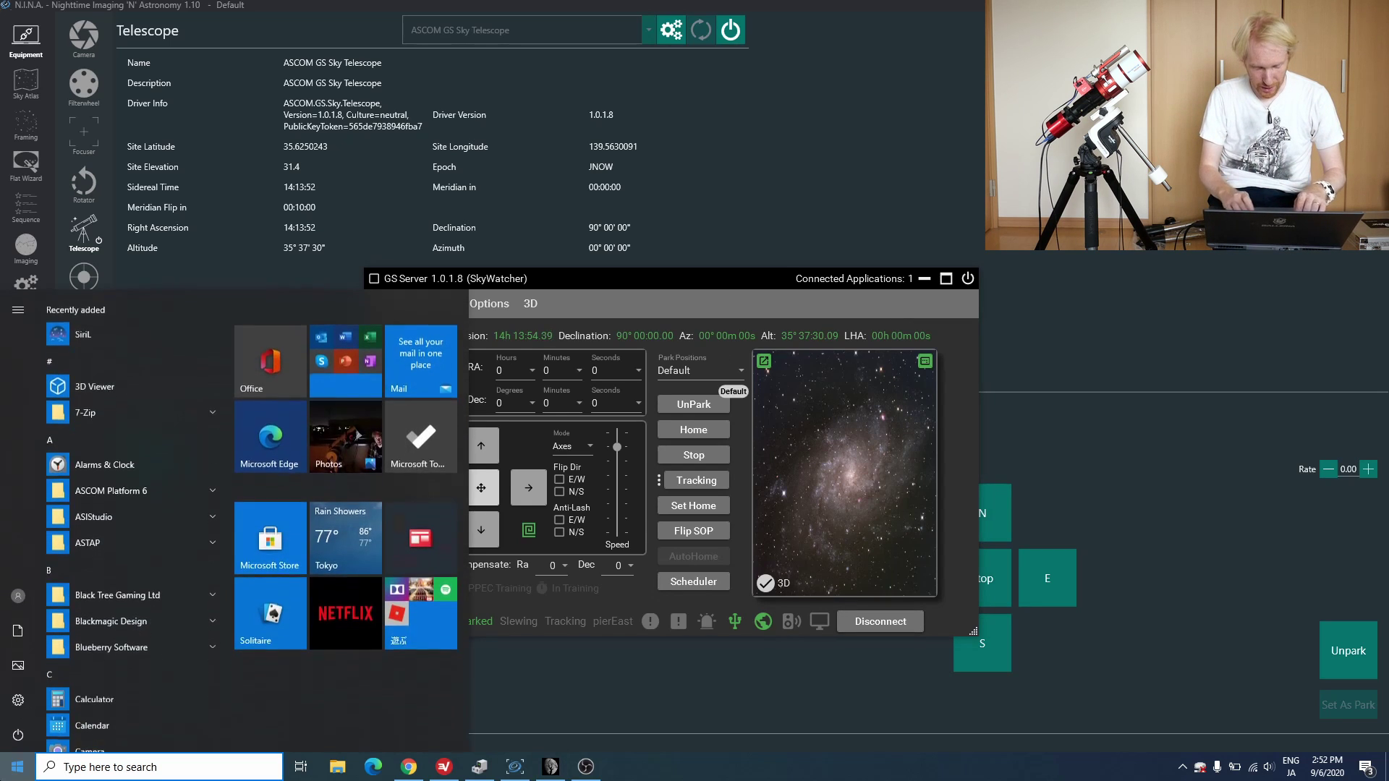
type("phd2")
key("Return")
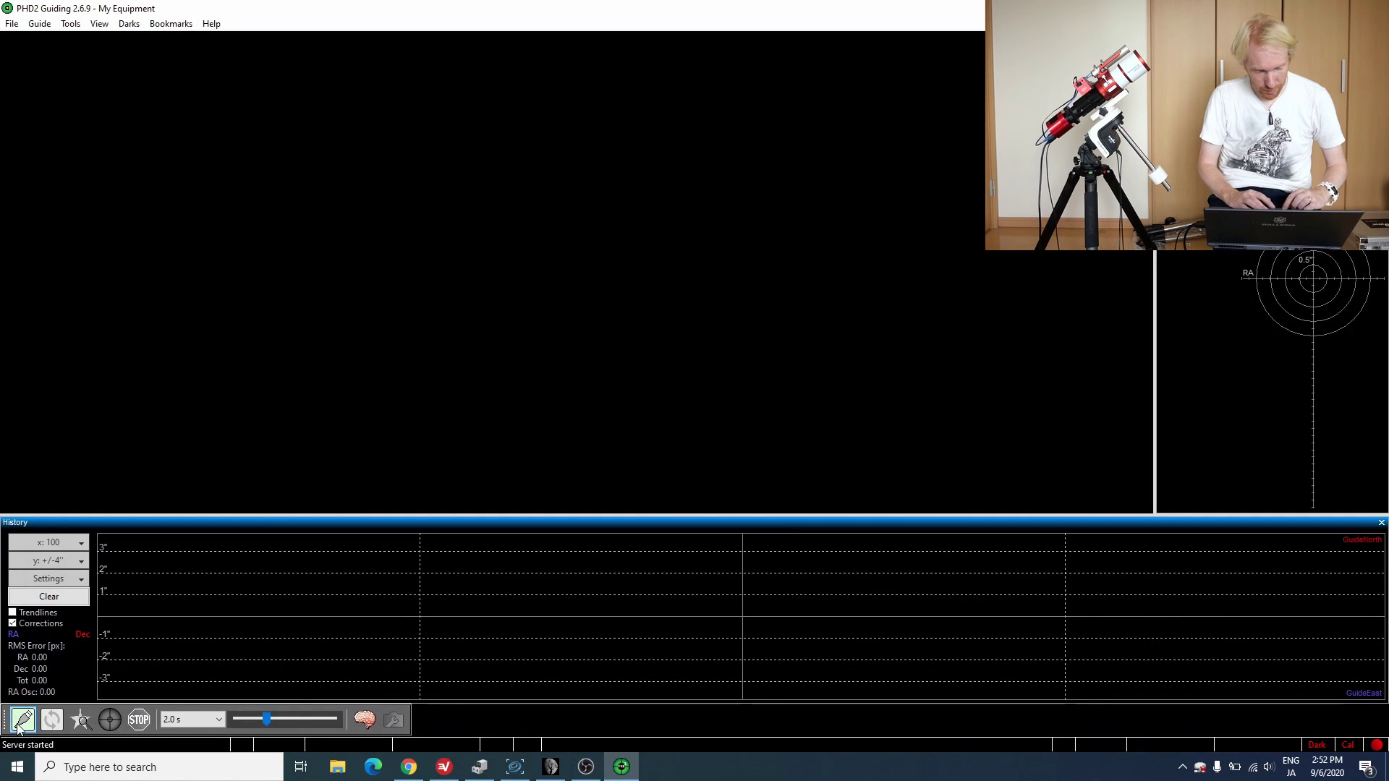
left_click(21, 722)
left_click(705, 391)
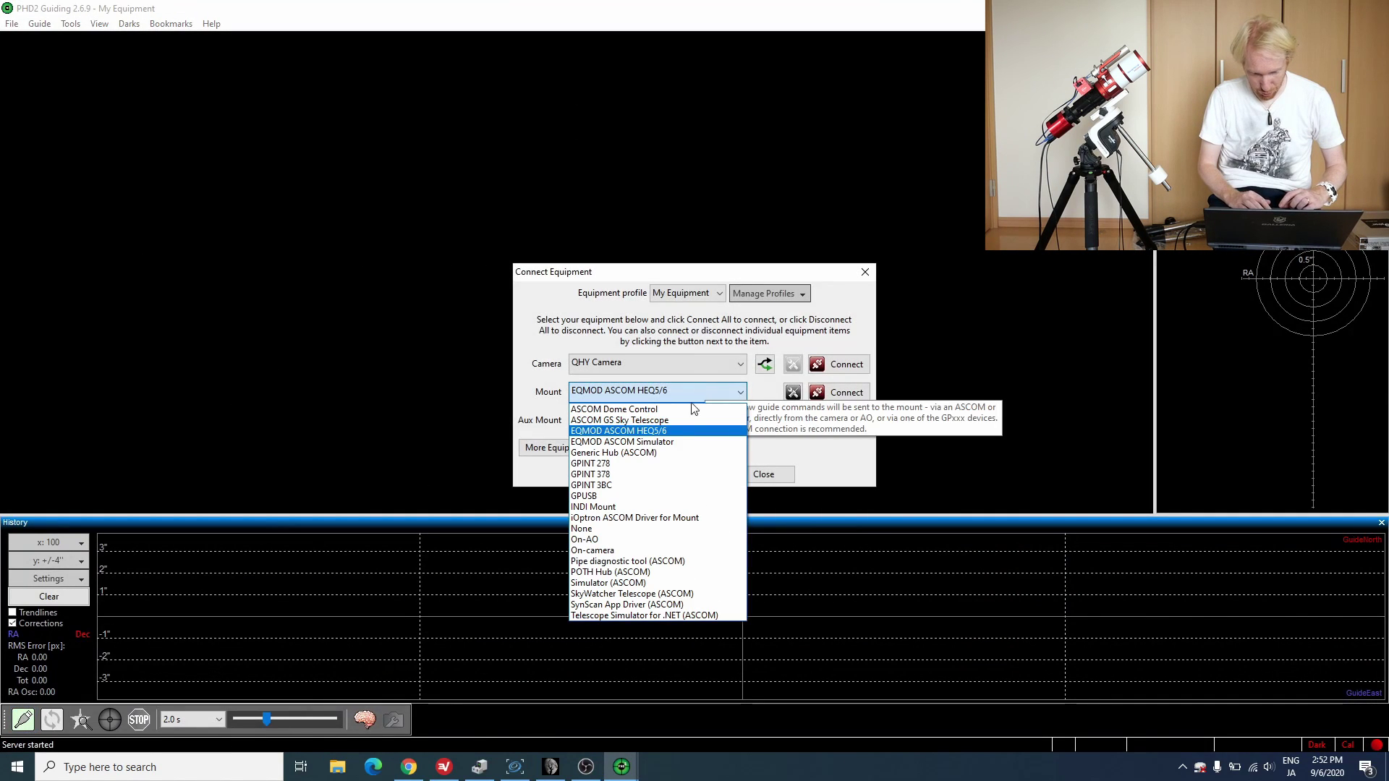
left_click(616, 421)
left_click(829, 394)
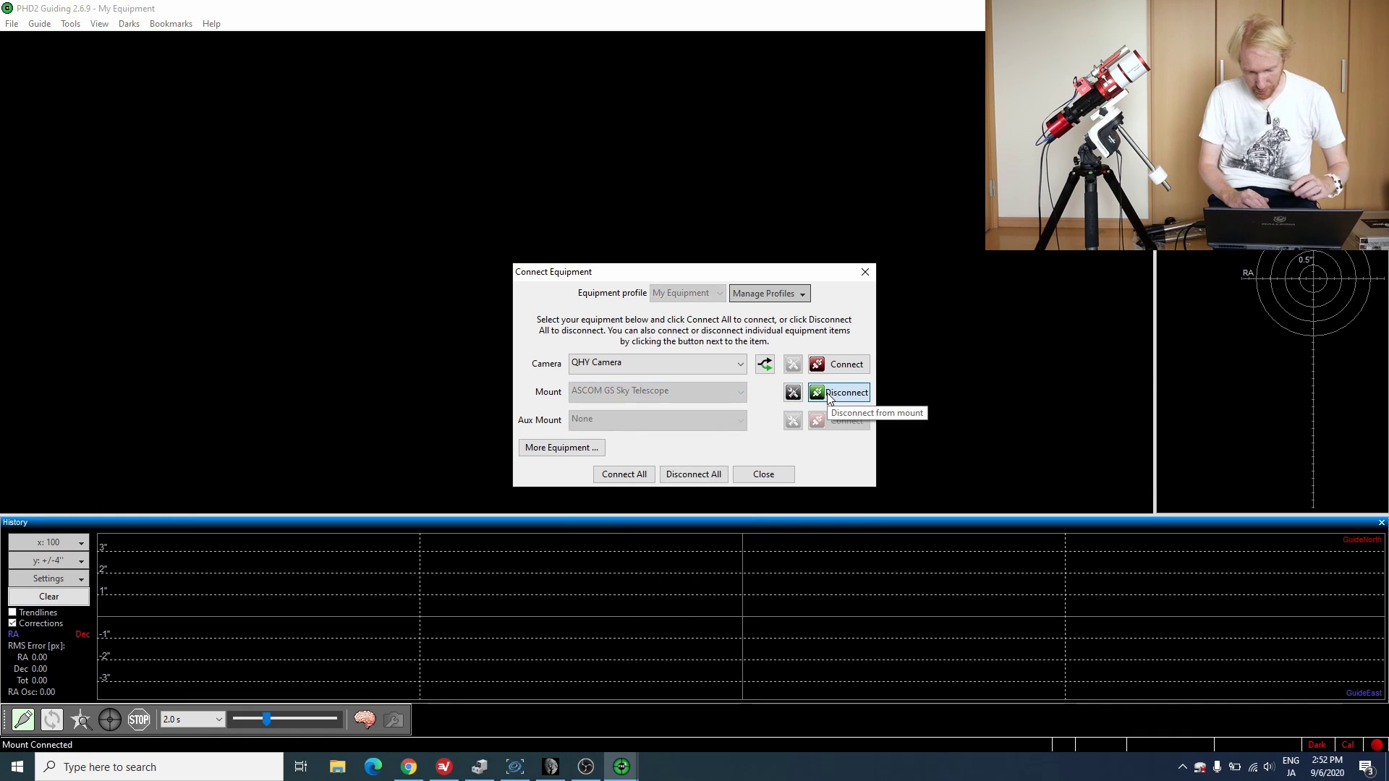
Step: Switch to GS Server, move its window aside, and set the mount's current position as home, confirming the change
left_click(550, 767)
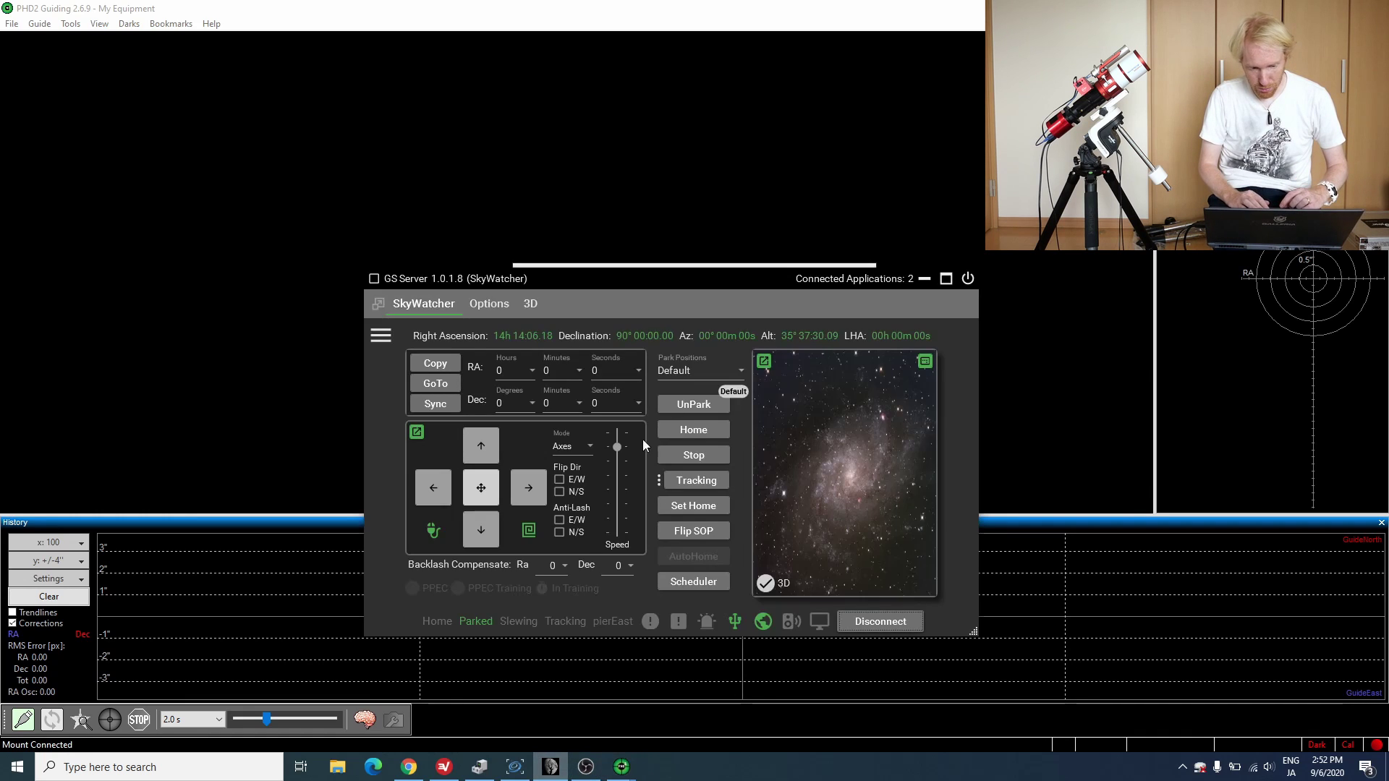
left_click_drag(649, 280, 475, 119)
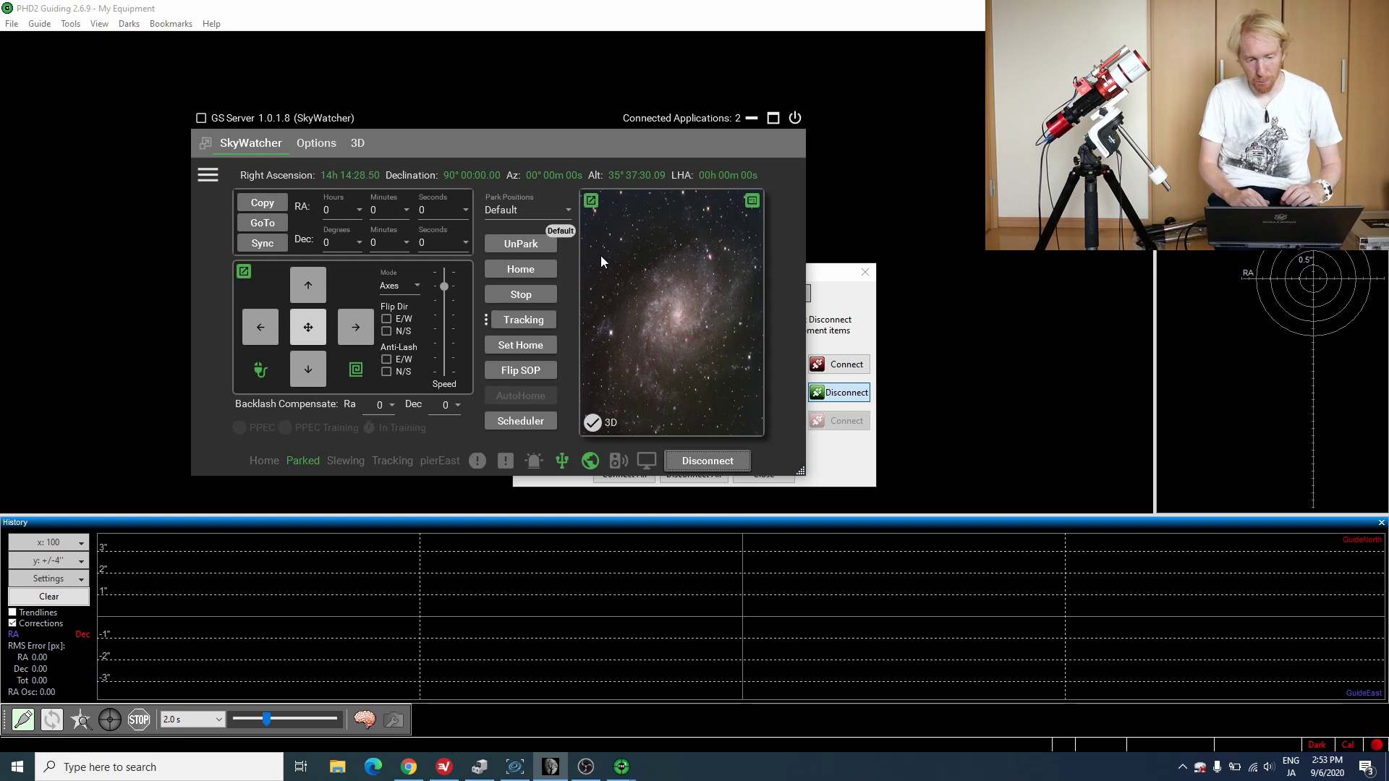
left_click(536, 352)
left_click(498, 363)
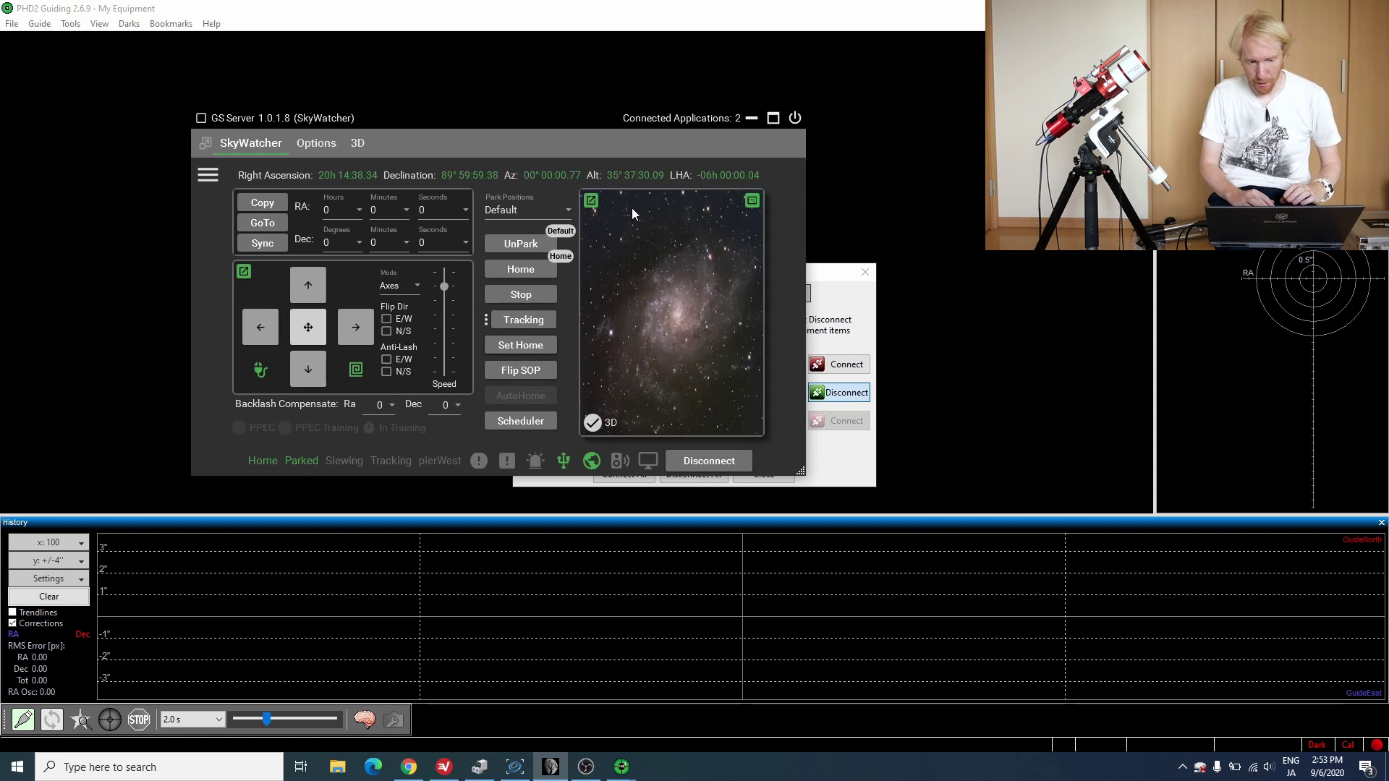
Step: Unpark the mount and test homing by slewing it in right ascension and sending it back to the home position
left_click(523, 244)
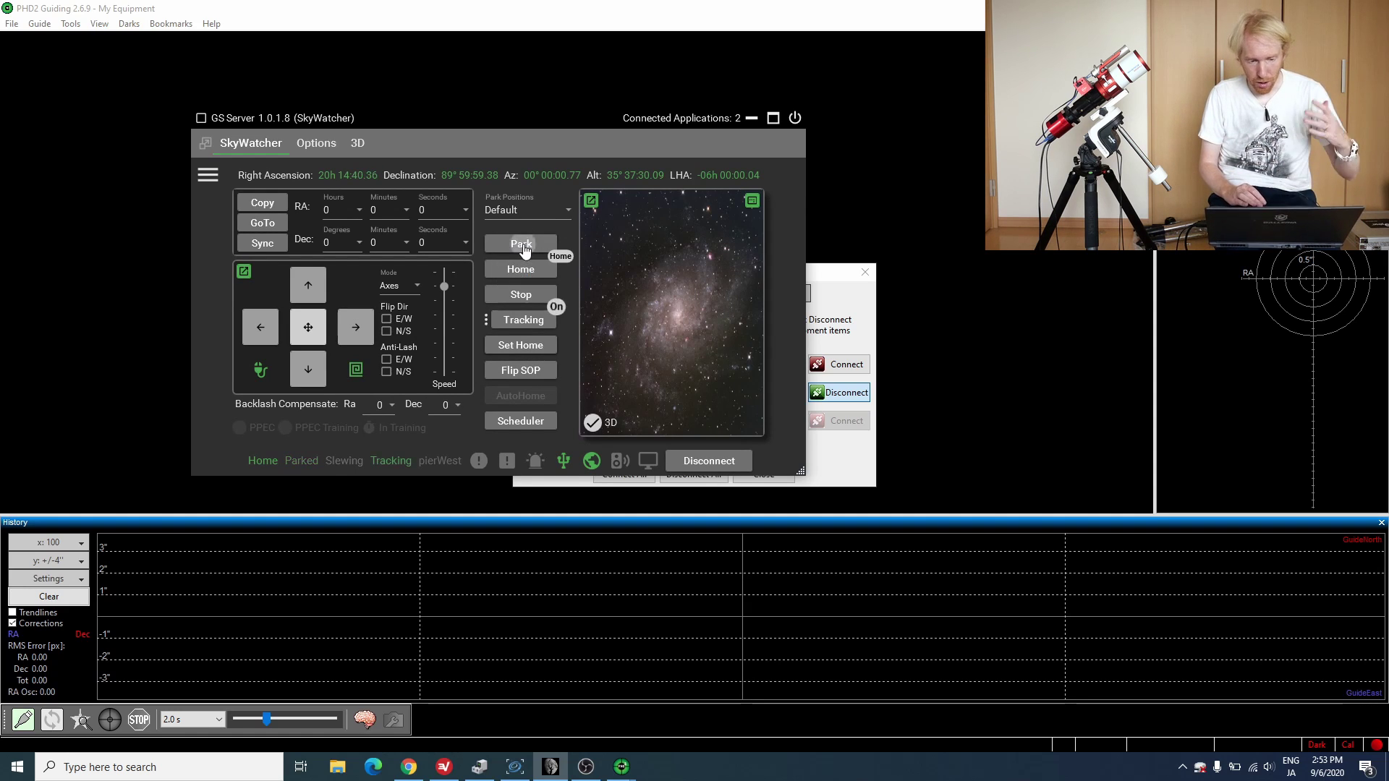
left_click(353, 331)
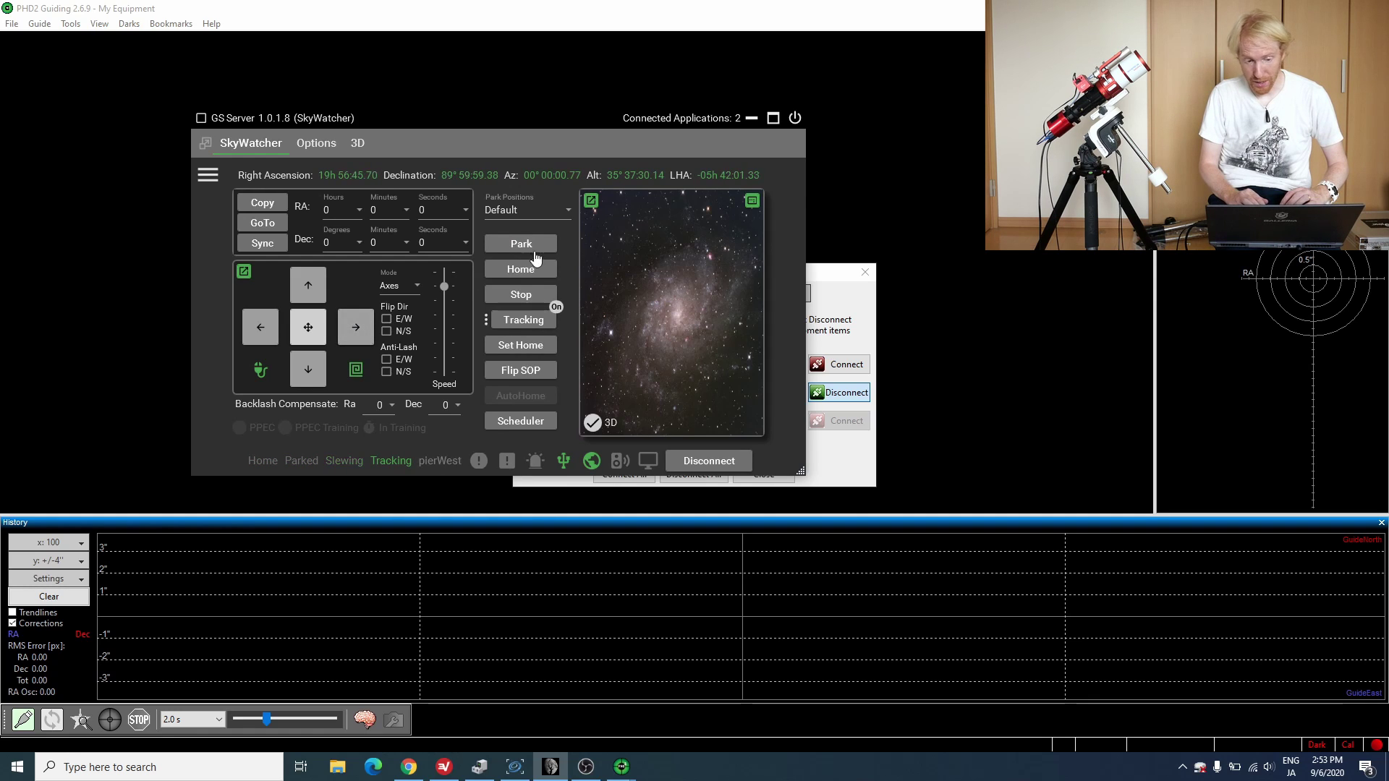
left_click(512, 273)
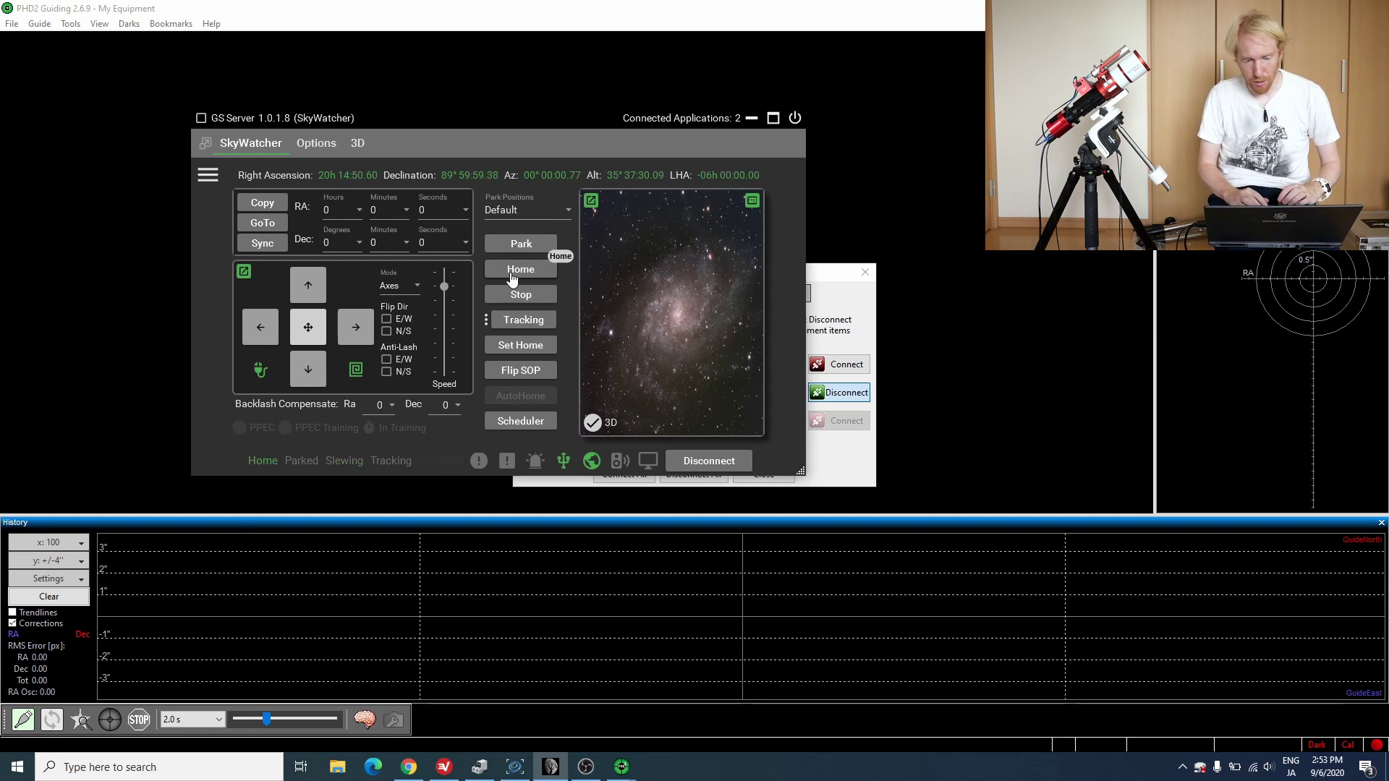
Step: Enlarge the GS Server window and enable the Pole Locator tab in its options
left_click_drag(801, 471, 838, 488)
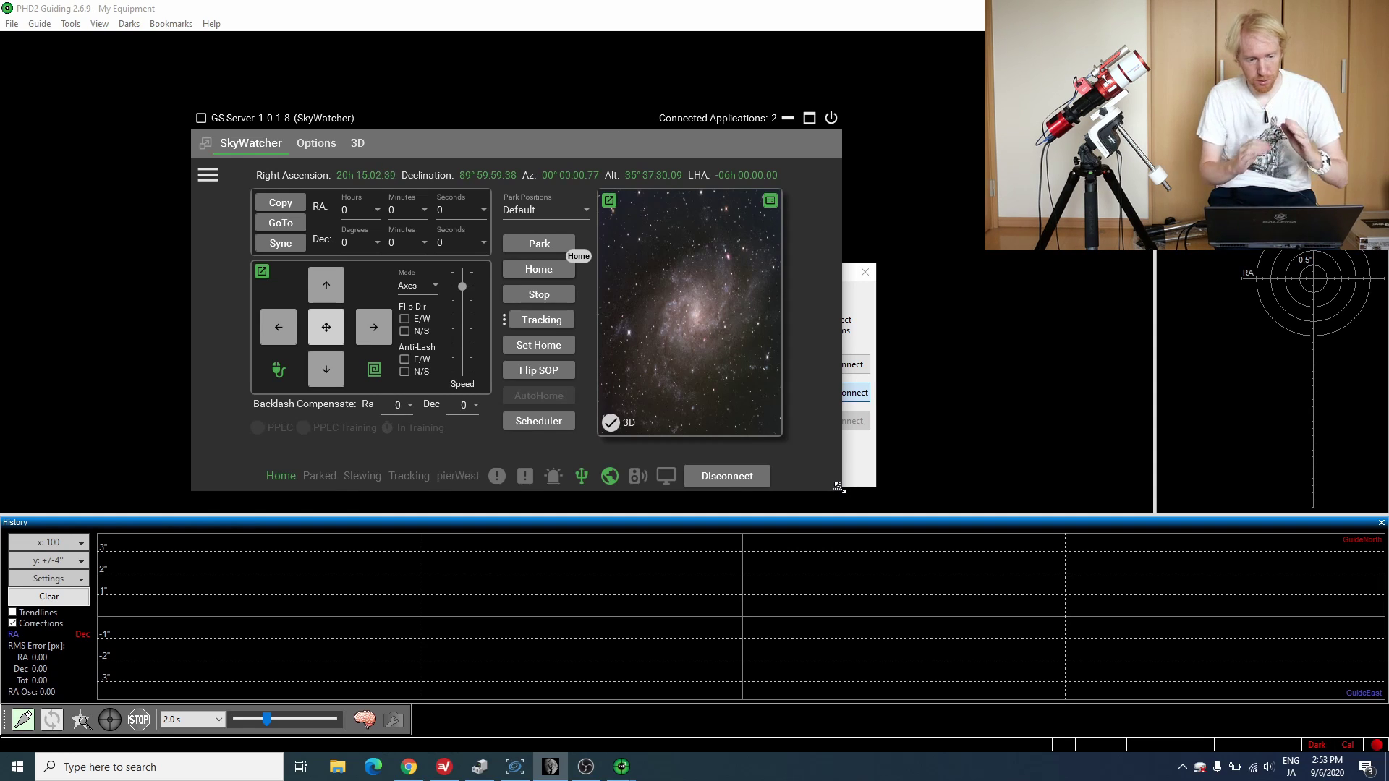
left_click(207, 176)
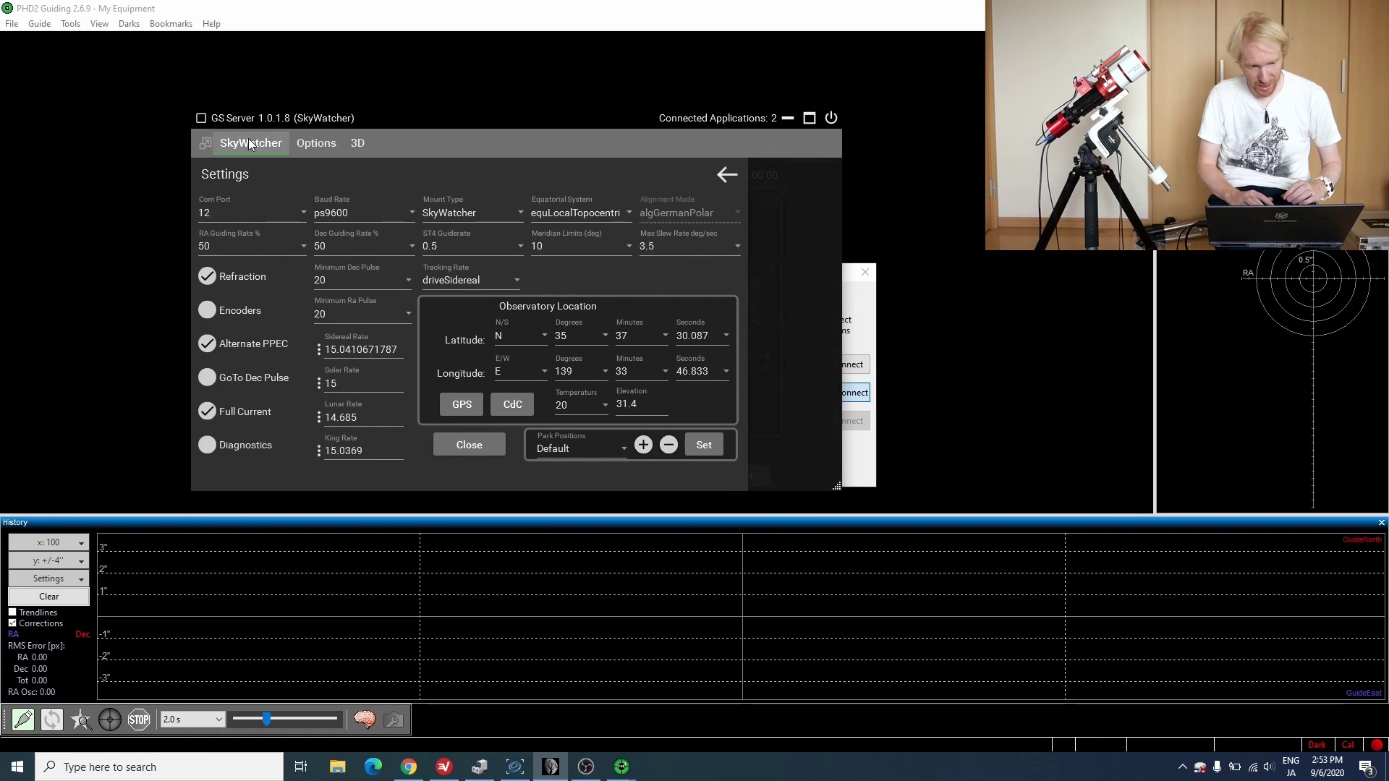
left_click(313, 144)
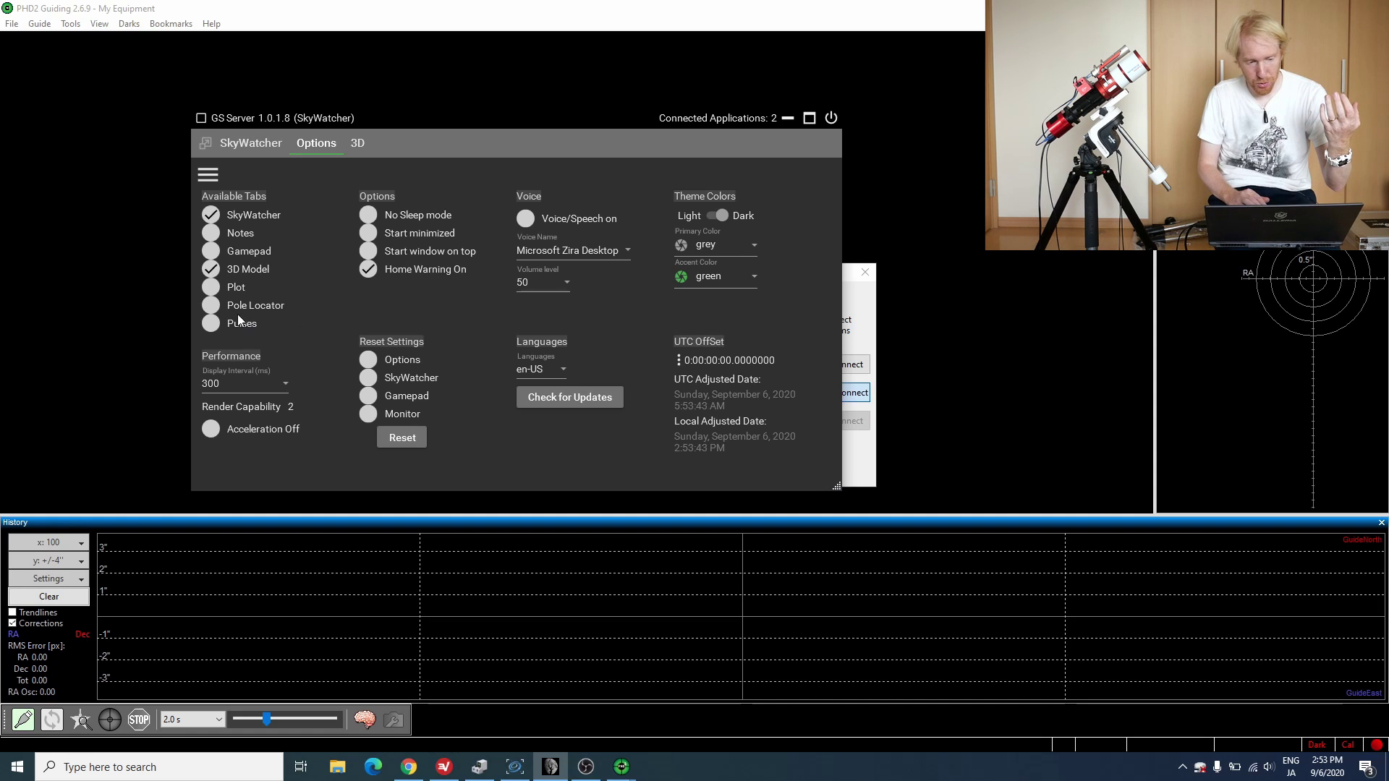
left_click(214, 308)
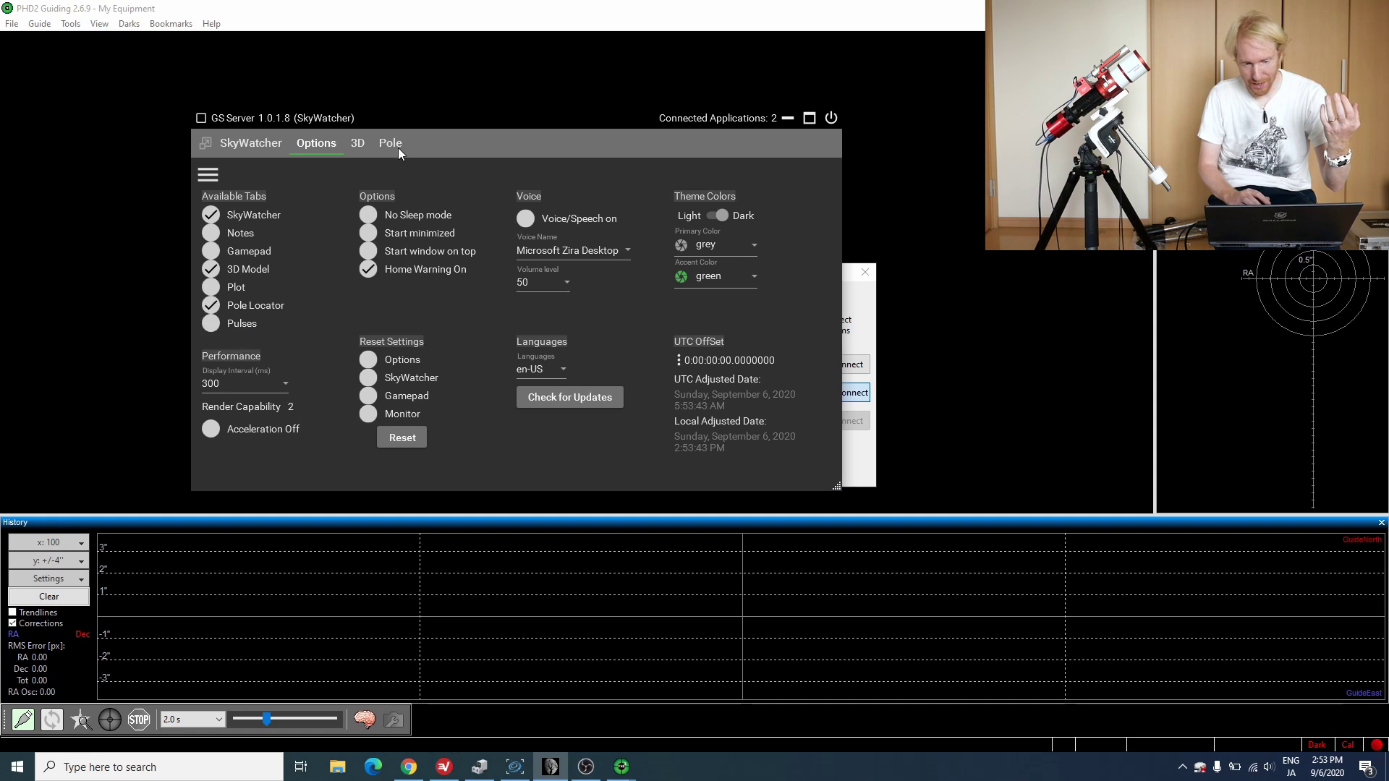
Step: View the Pole Locator, and enable the Plot and Pulses tabs in the GS Server options
left_click(398, 148)
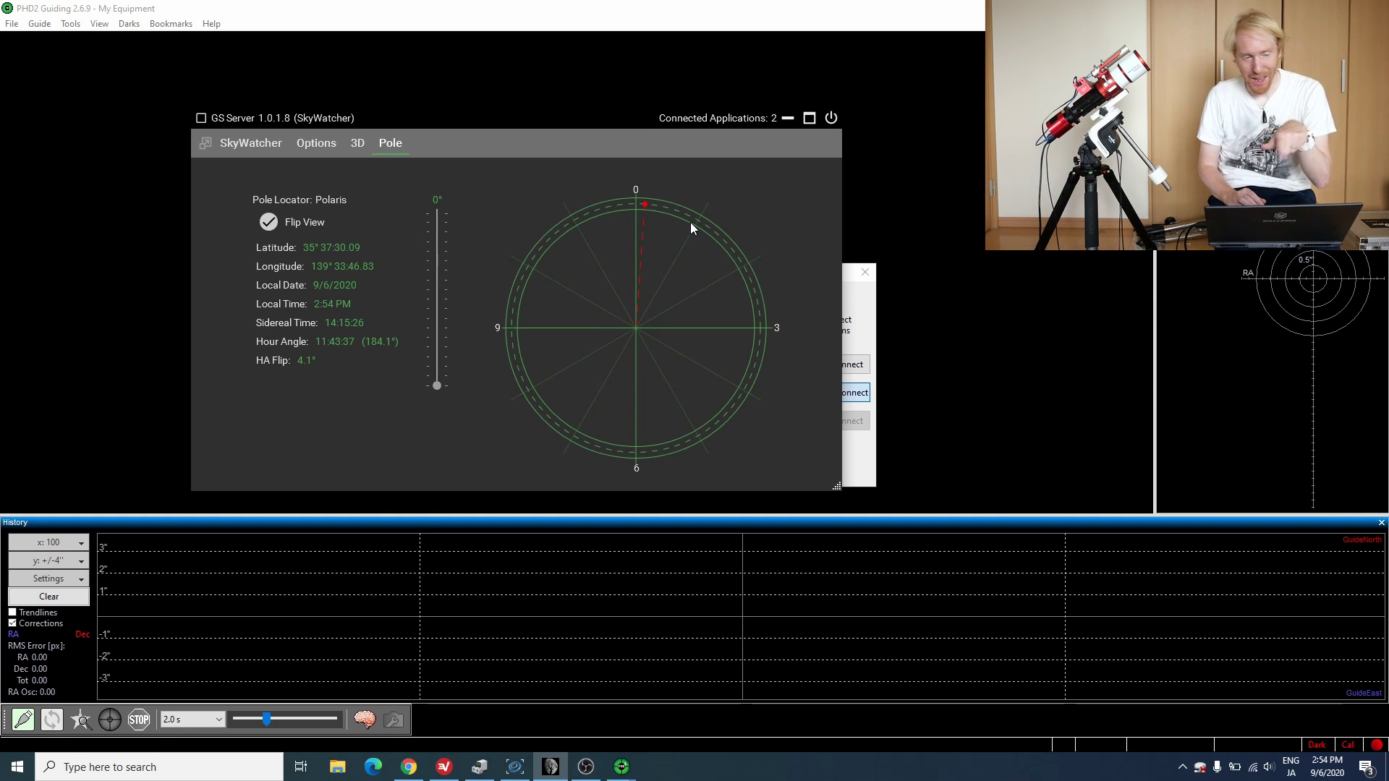
left_click(311, 145)
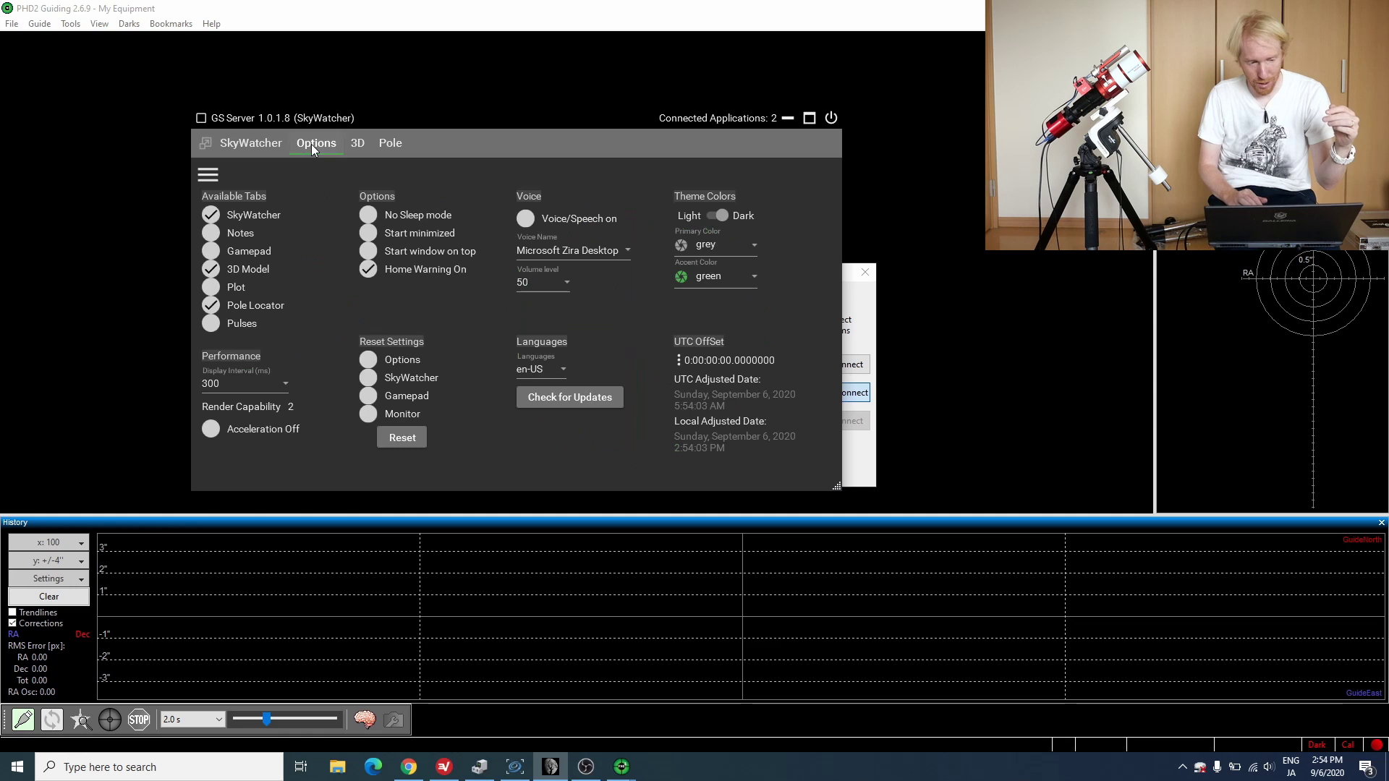
left_click(211, 290)
left_click(212, 324)
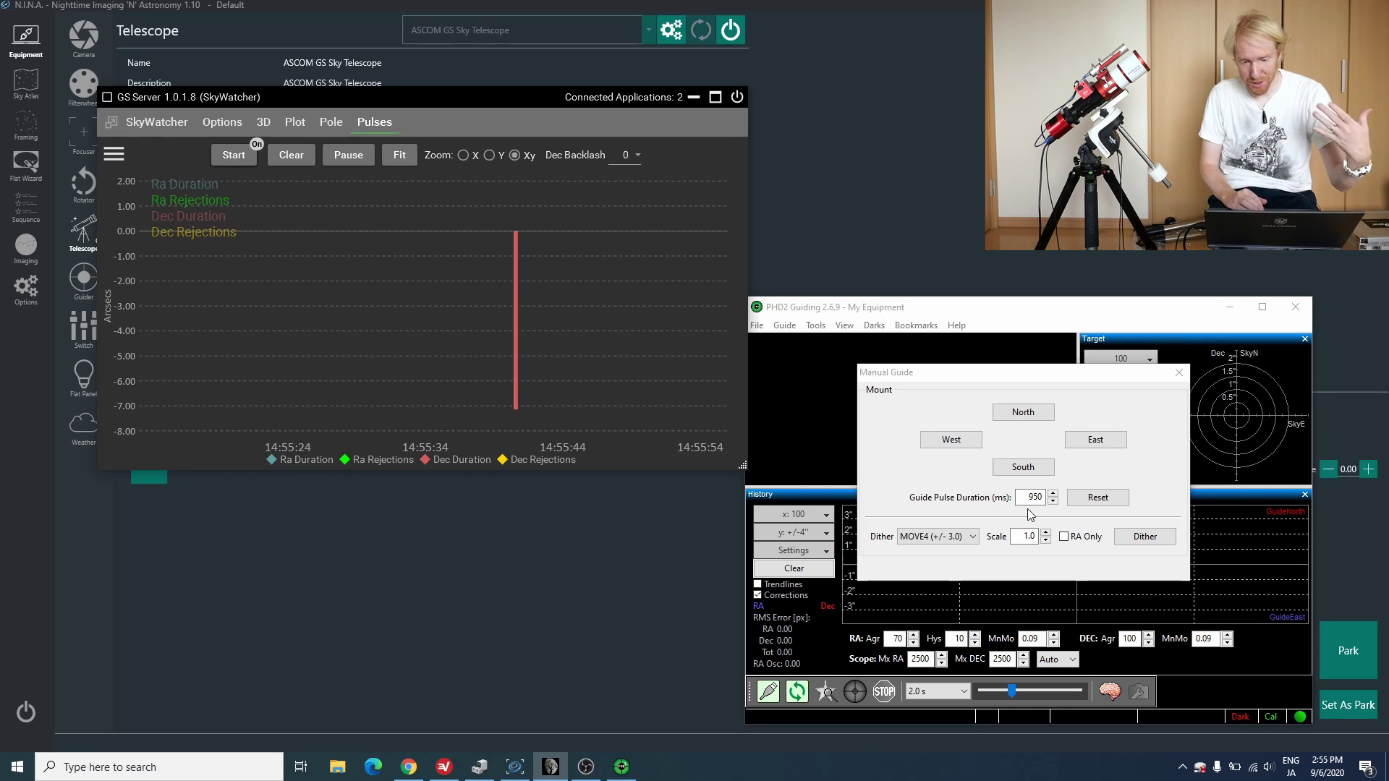
Step: Send 950 ms manual guide pulses from PHD2 in all four directions, and stop and clear the GS Server pulse graph
left_click(1022, 412)
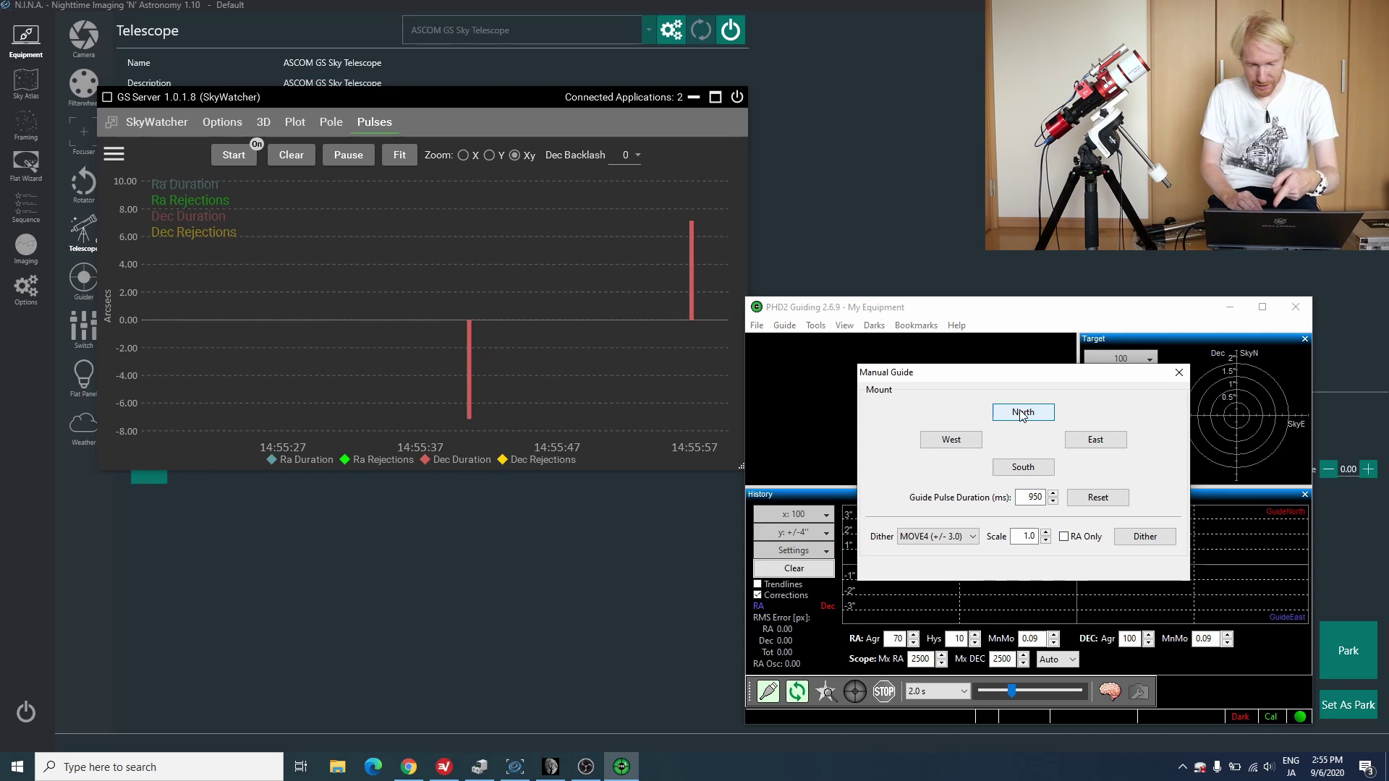
left_click(1024, 469)
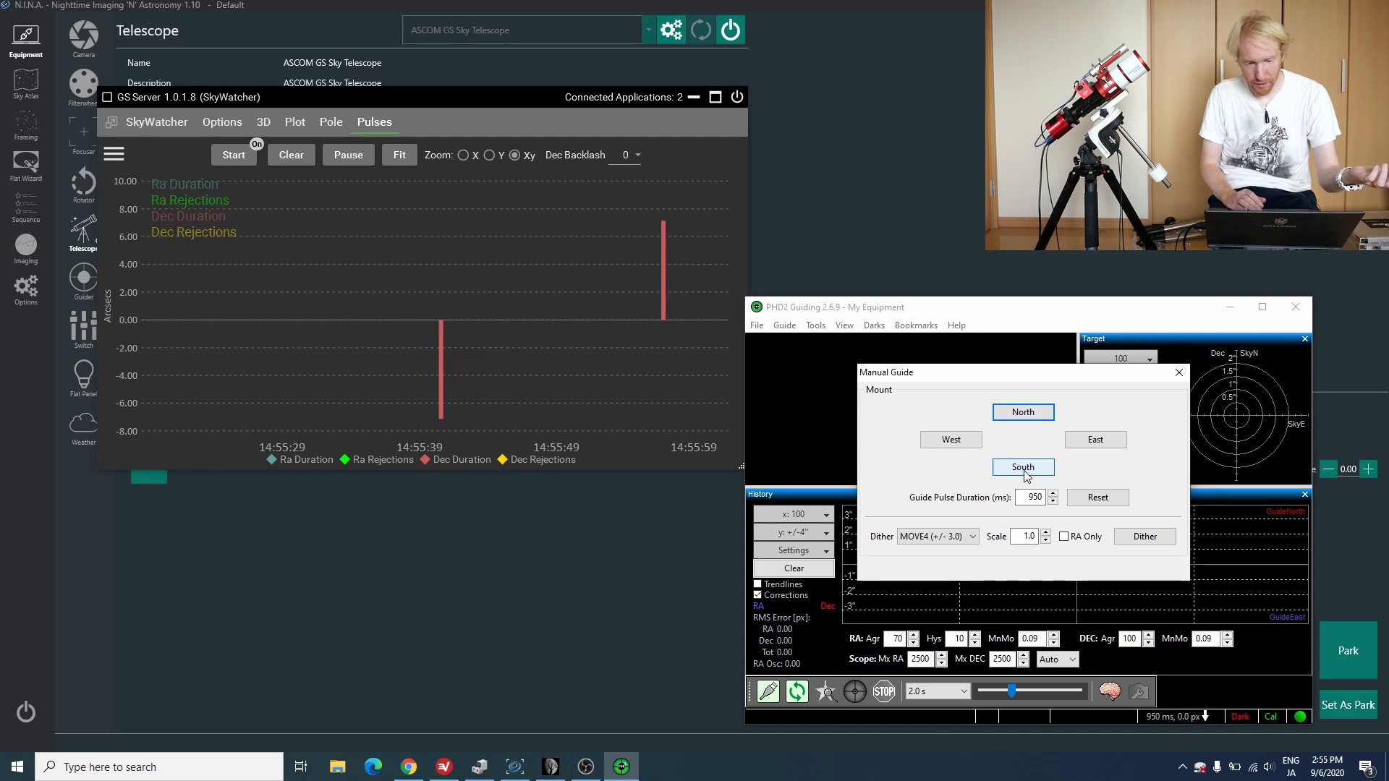
left_click(933, 439)
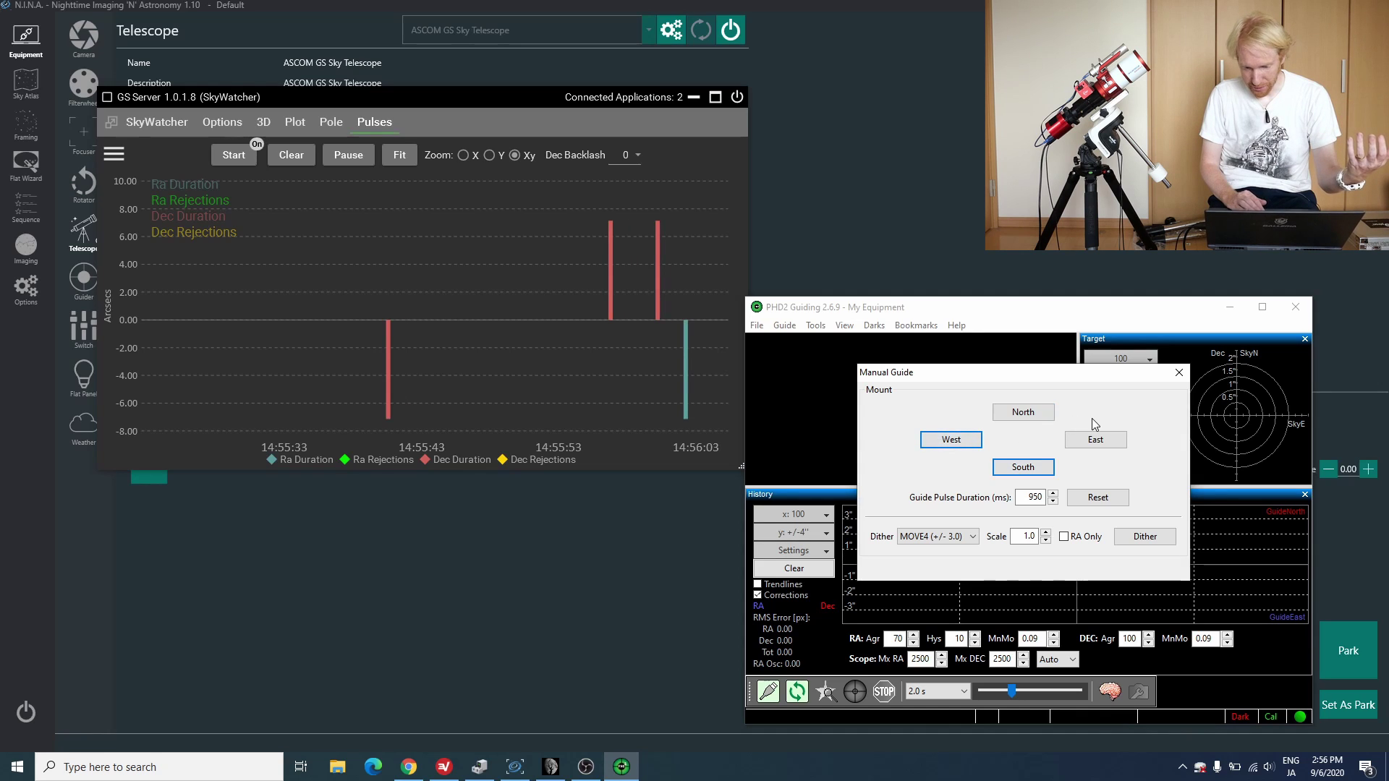
left_click(1108, 445)
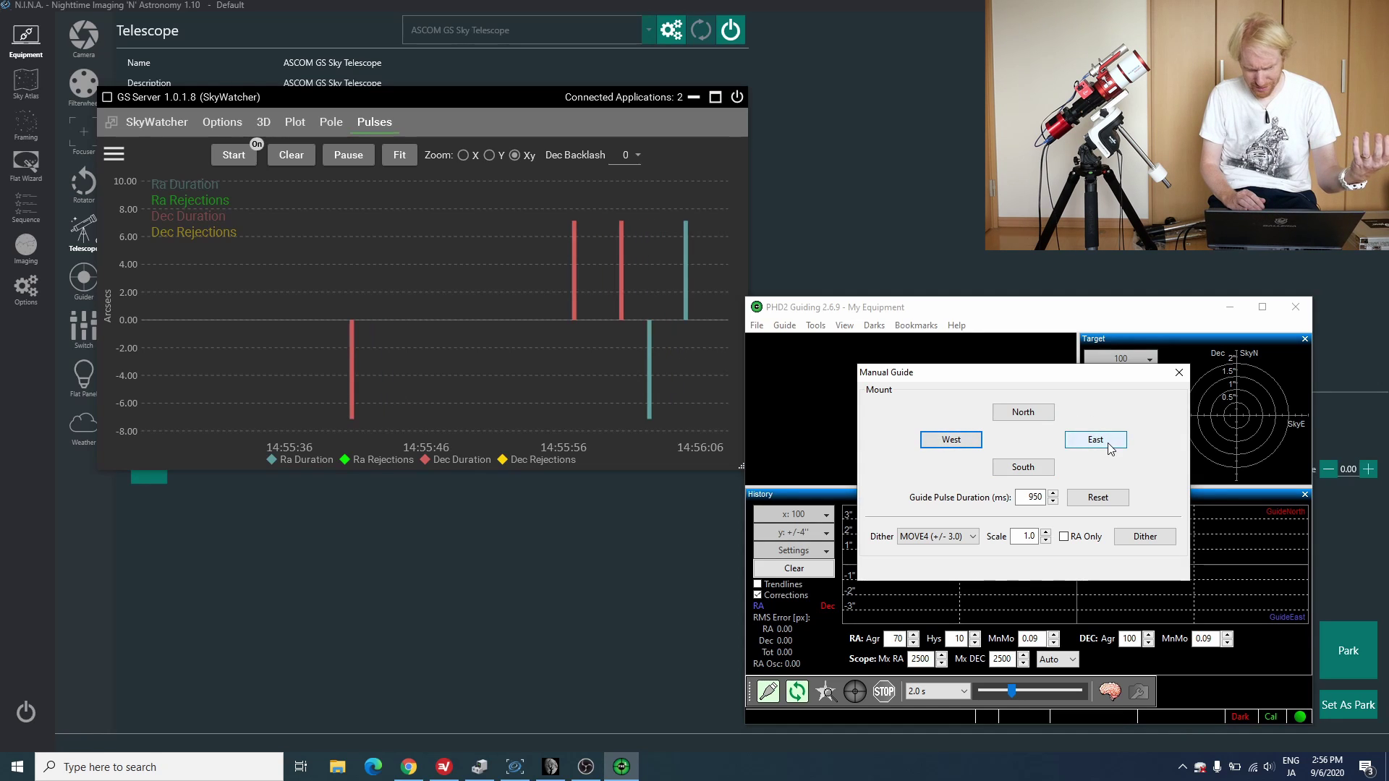
left_click(1022, 469)
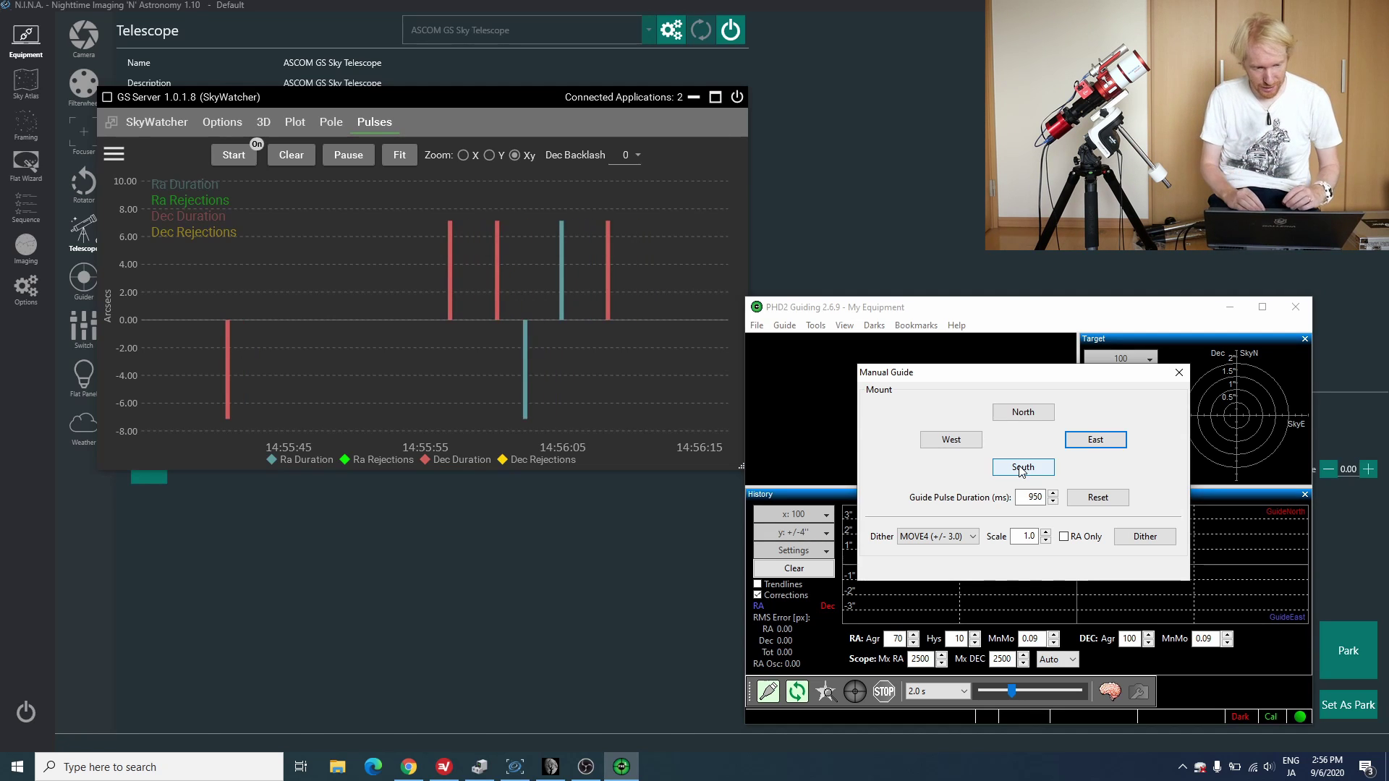
left_click(253, 159)
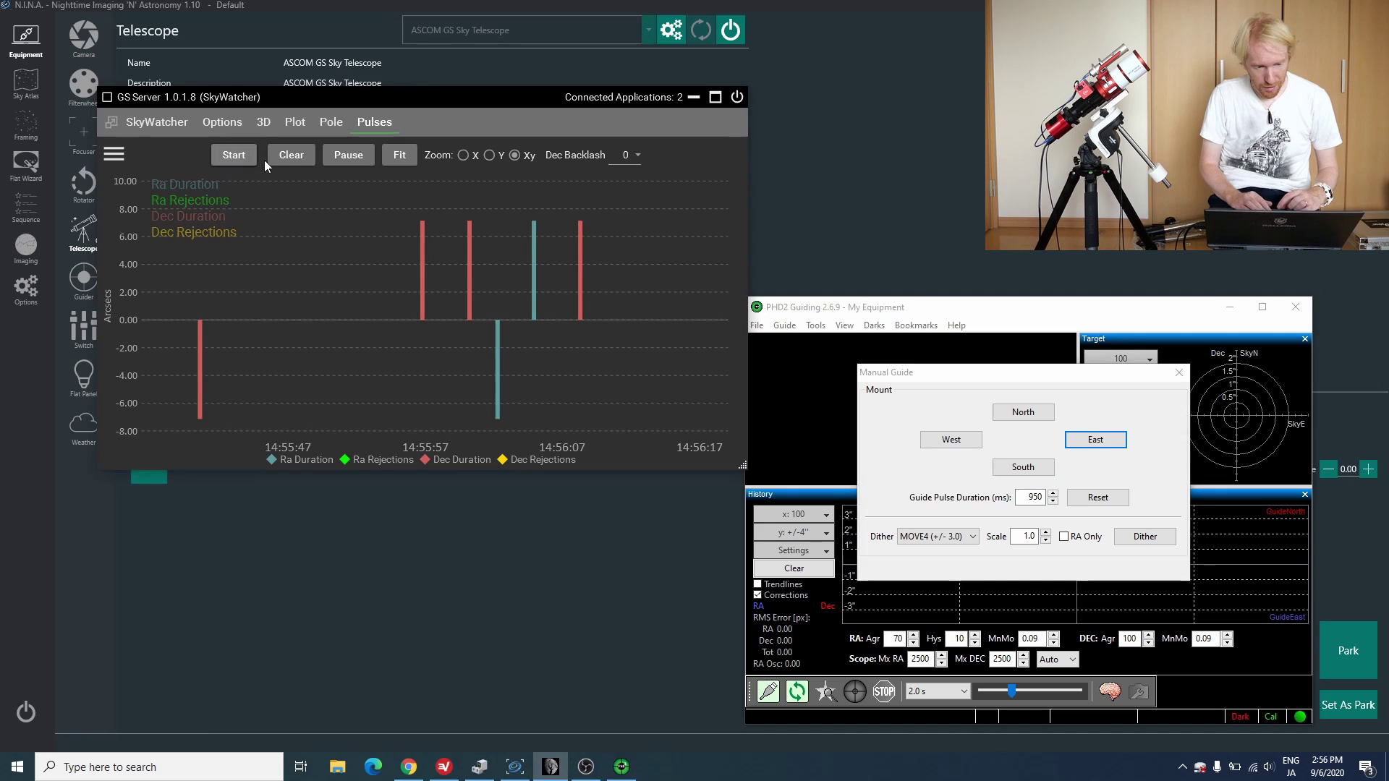
left_click(292, 159)
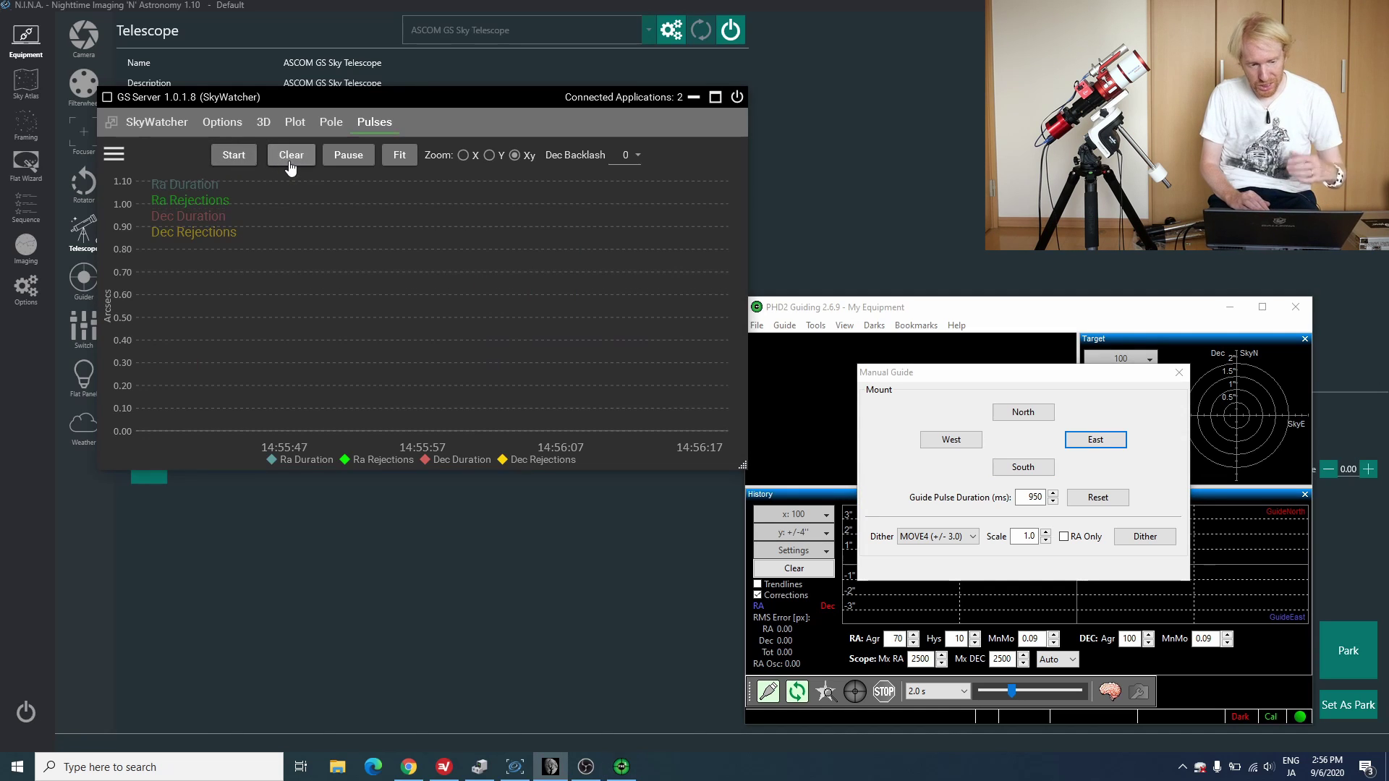
Step: Start the GS Server axis position plot, slew the mount in both axes, and view the plotted motion
left_click(339, 125)
left_click(295, 127)
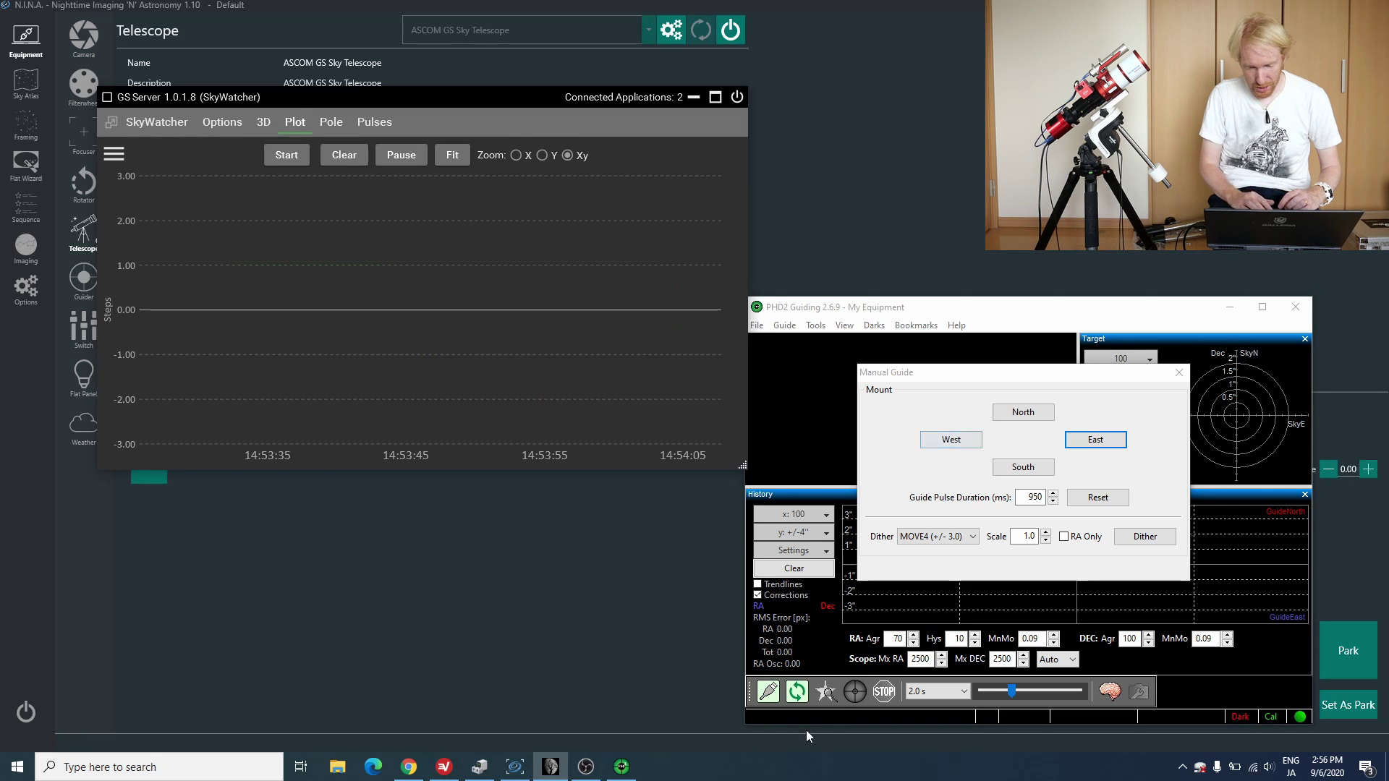
left_click(161, 129)
left_click(291, 126)
left_click(299, 158)
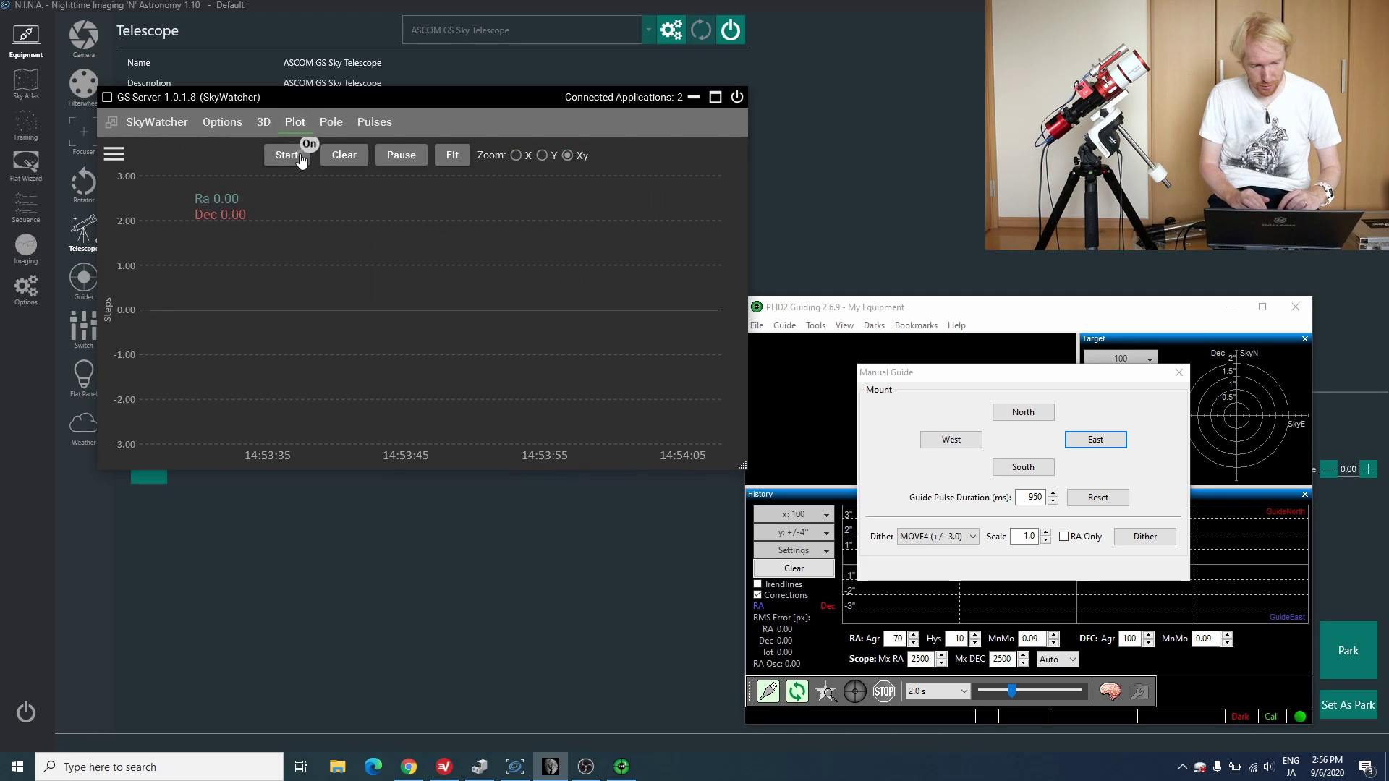
left_click(161, 127)
left_click(207, 125)
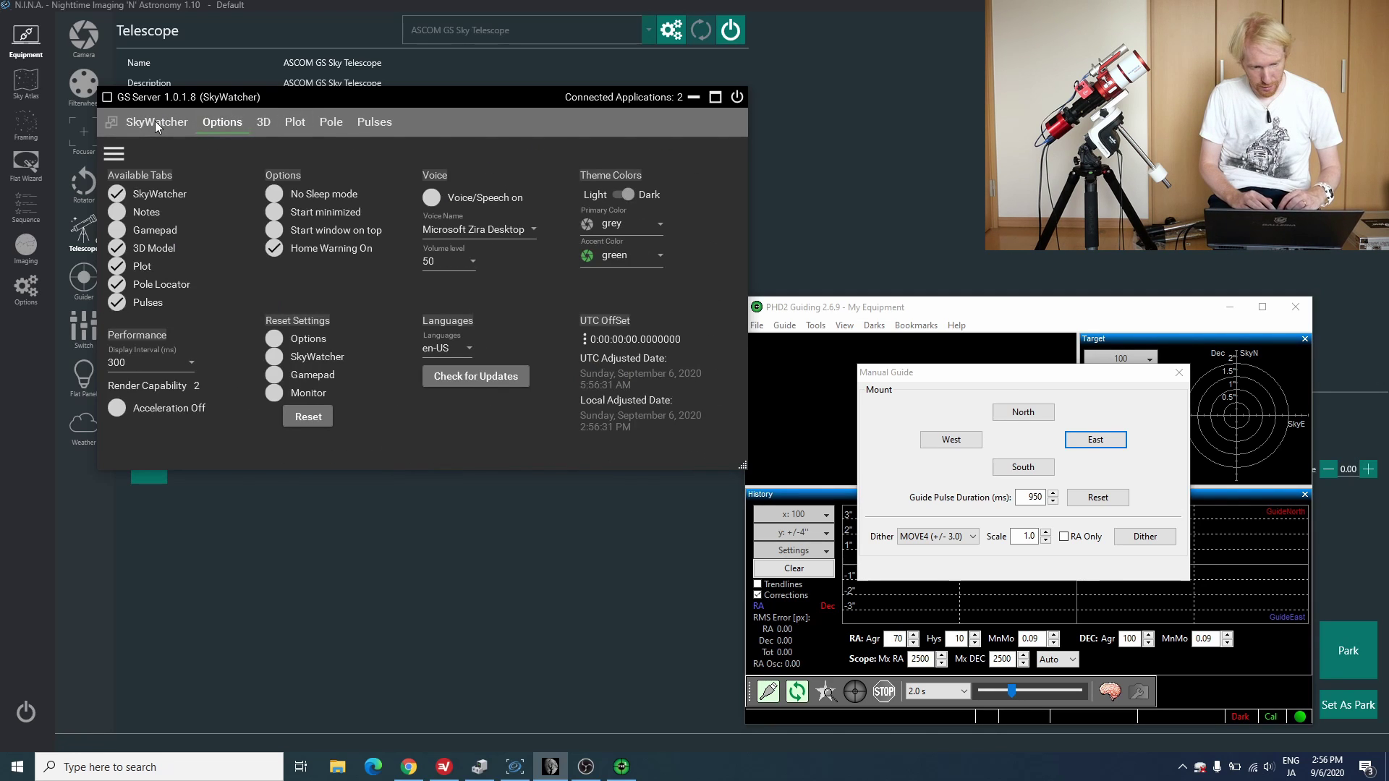
left_click(161, 124)
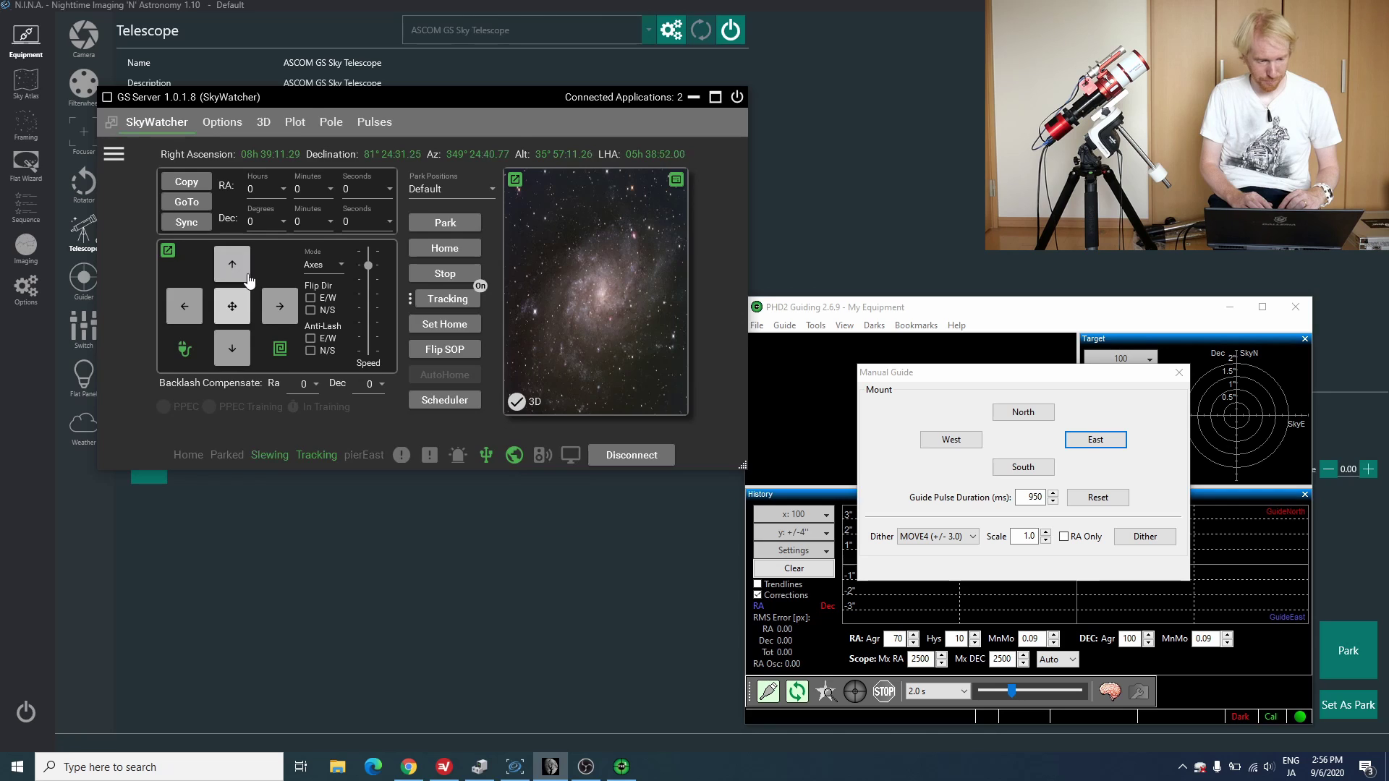
left_click(294, 123)
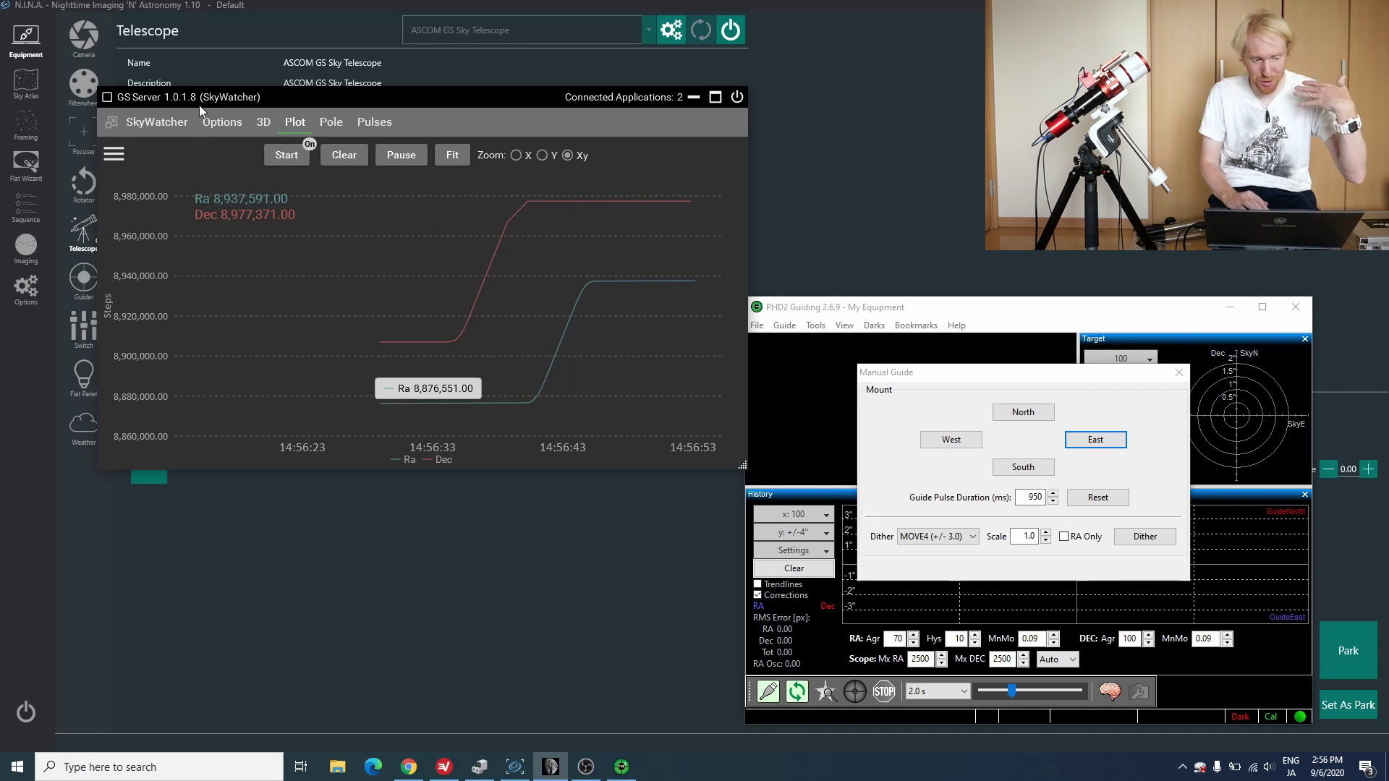
Step: Compare the 3D model with the mount's orientation before and after slewing the mount in right ascension
left_click(263, 123)
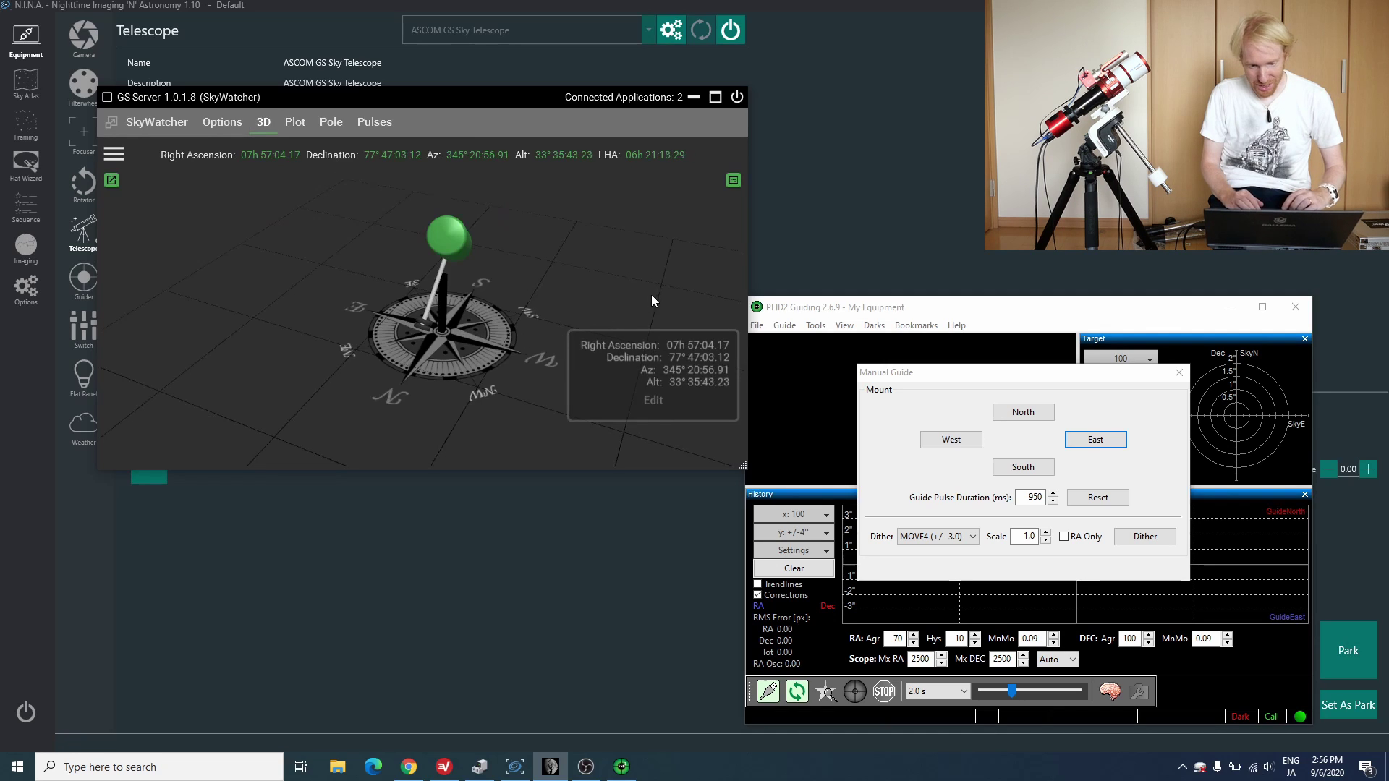
mouse_move(406, 307)
left_mouse_down()
mouse_move(531, 249)
mouse_move(311, 301)
mouse_move(411, 311)
left_mouse_up()
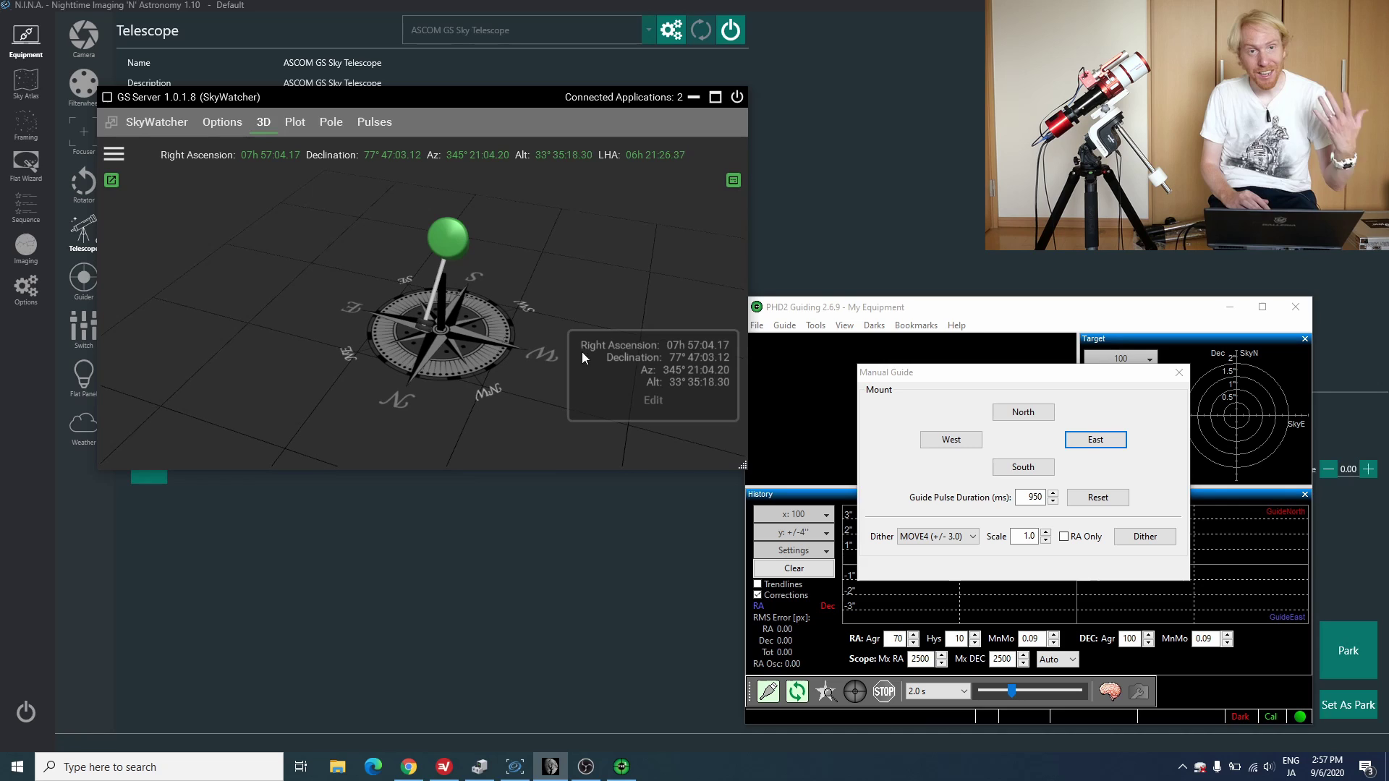
left_click(153, 123)
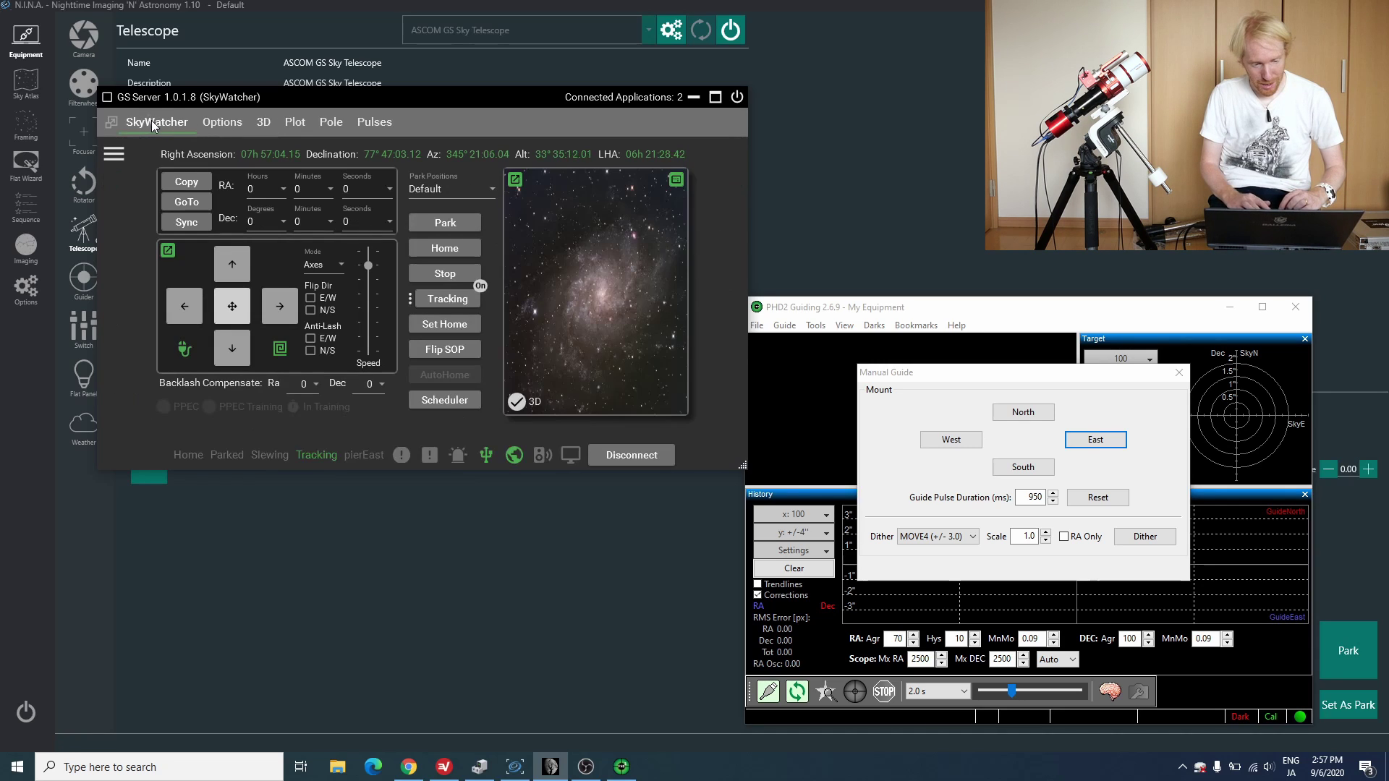
left_click(272, 312)
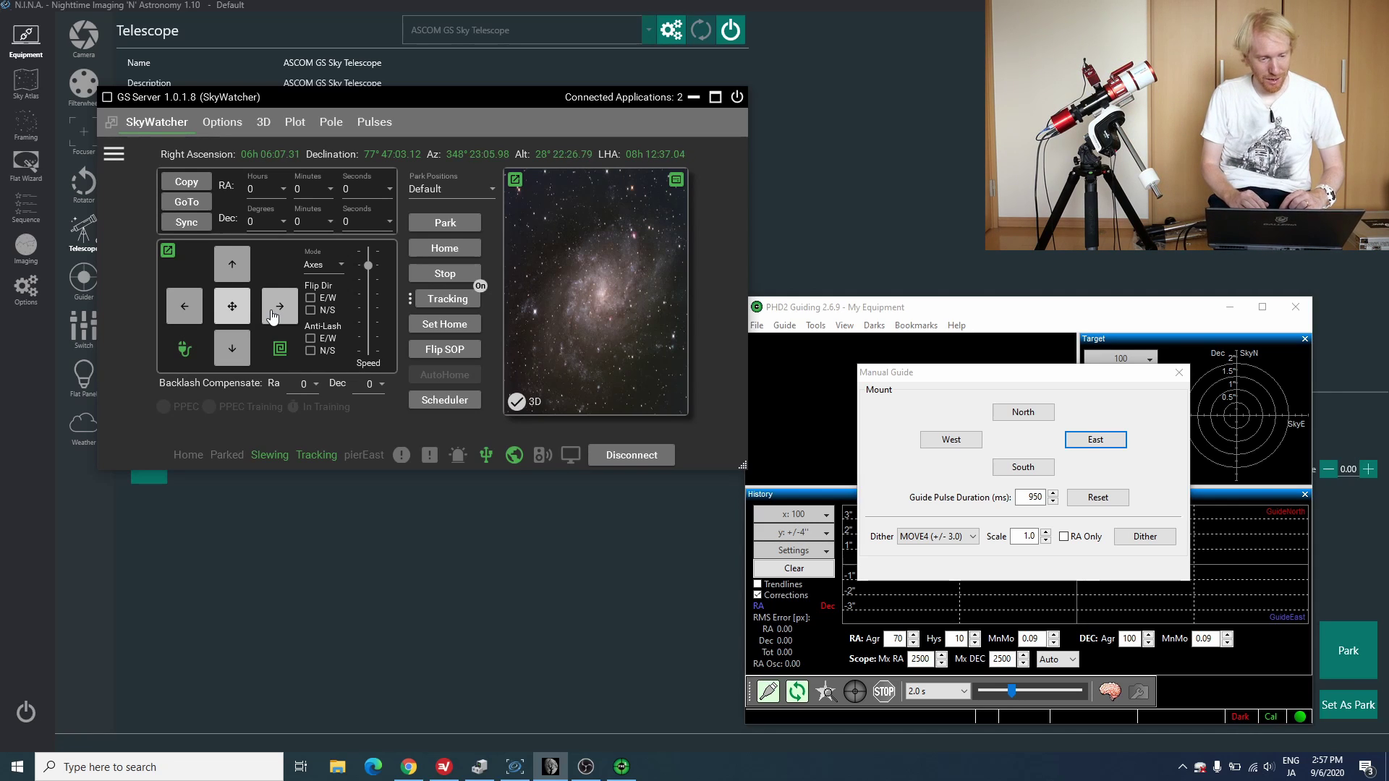
left_click(262, 126)
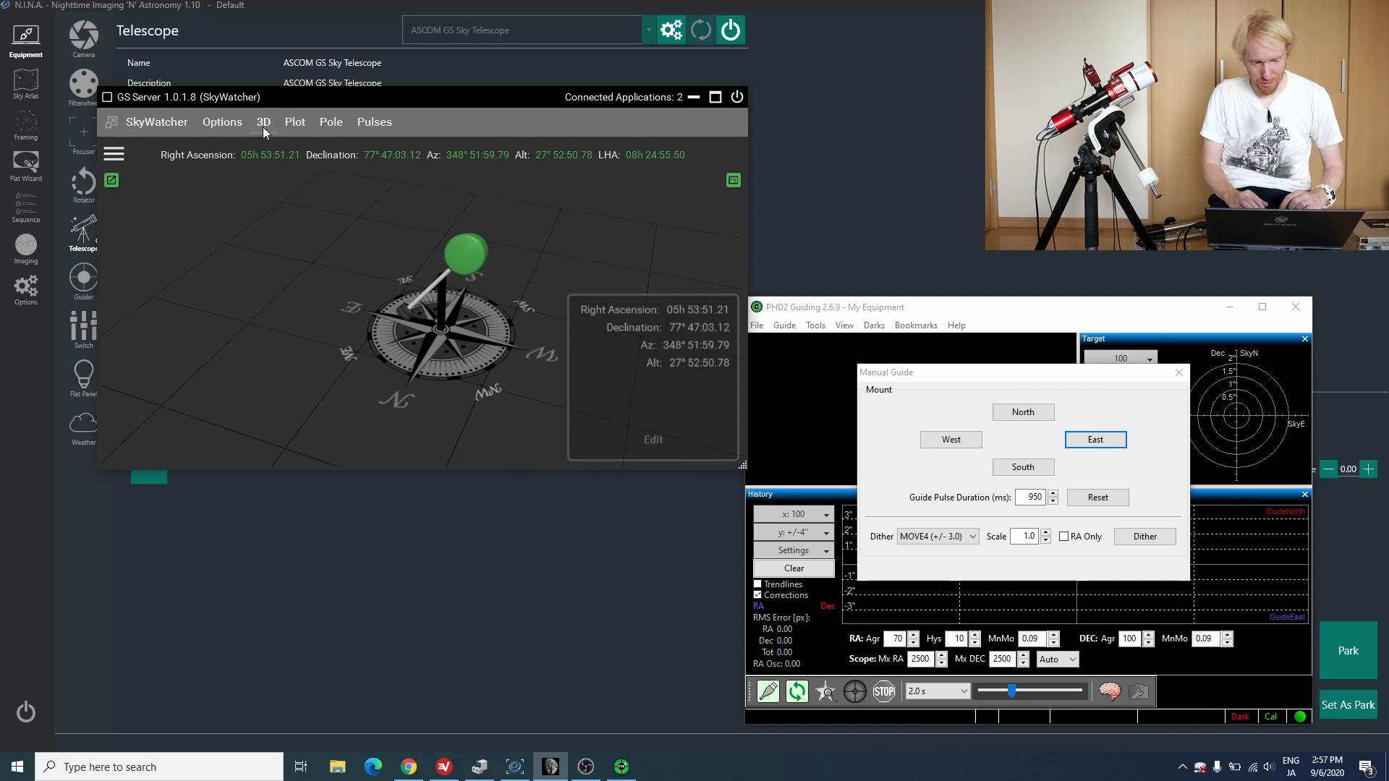
left_click_drag(432, 279, 471, 286)
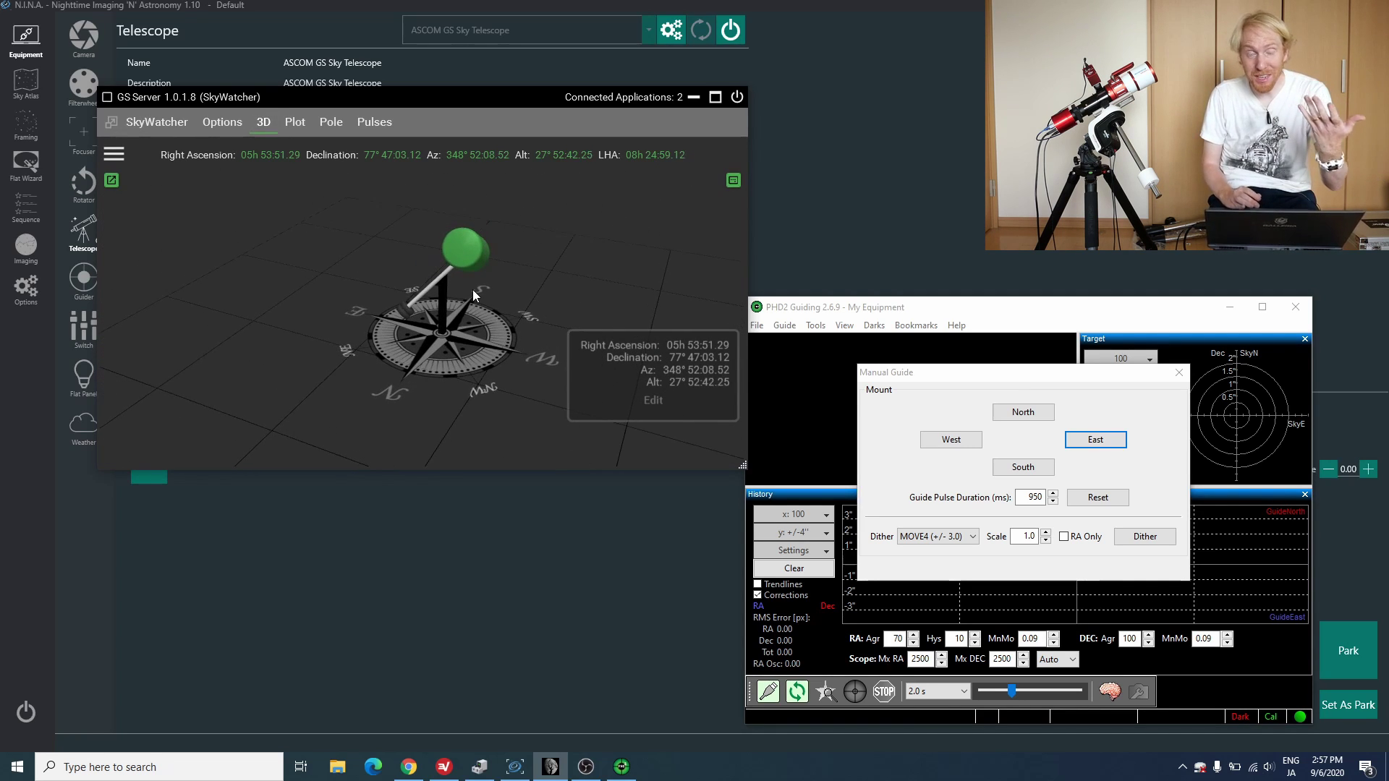
left_click(222, 121)
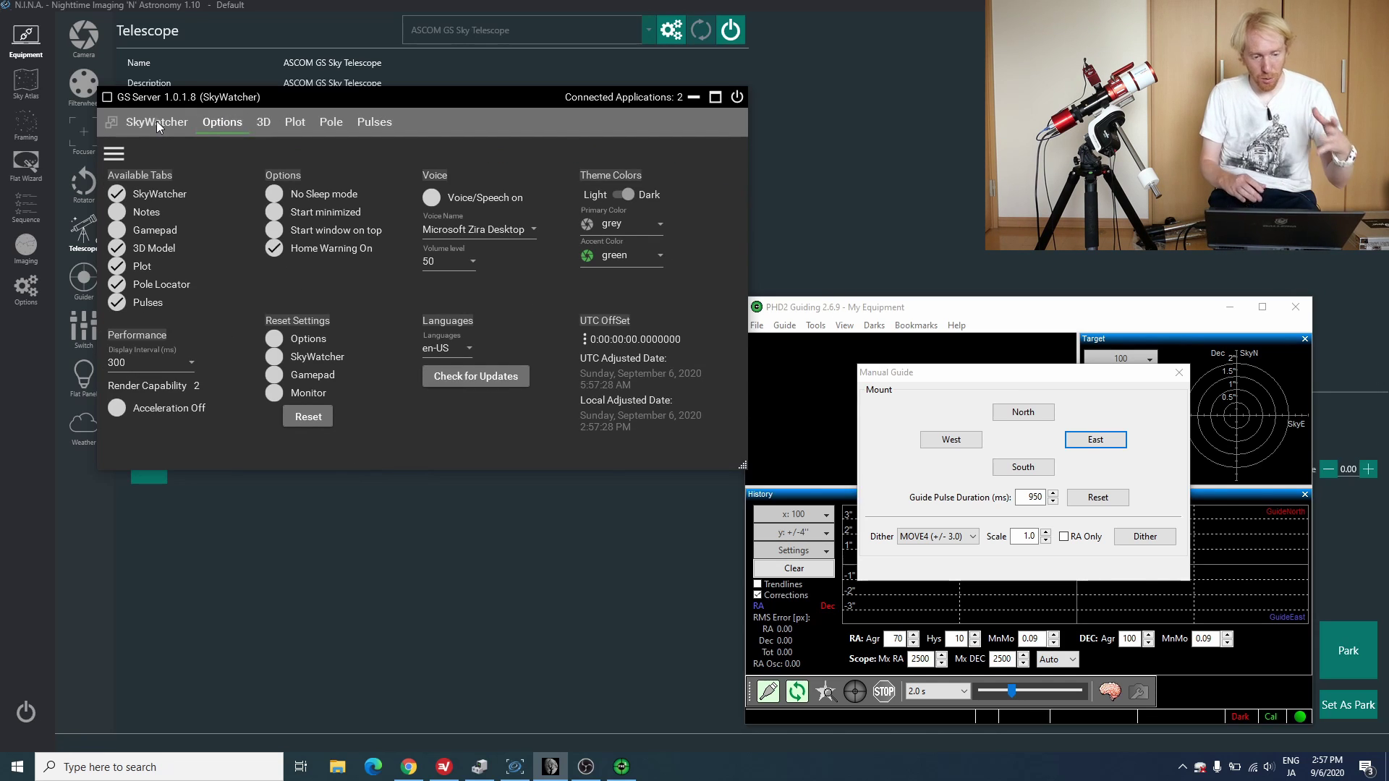
left_click(157, 123)
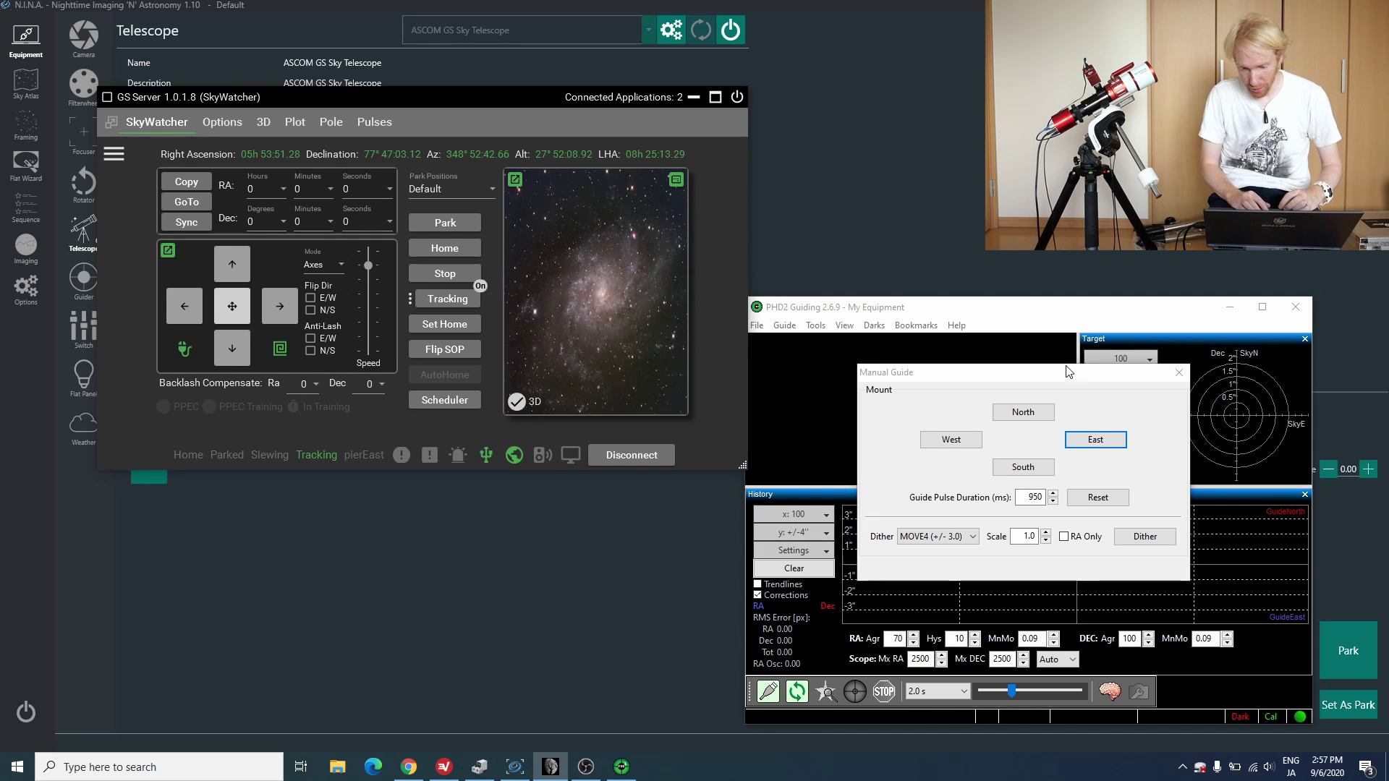
Step: Close PHD2's Manual Guide window and enable Reverse Dec output after meridian flip in its advanced guiding settings
left_click(1180, 373)
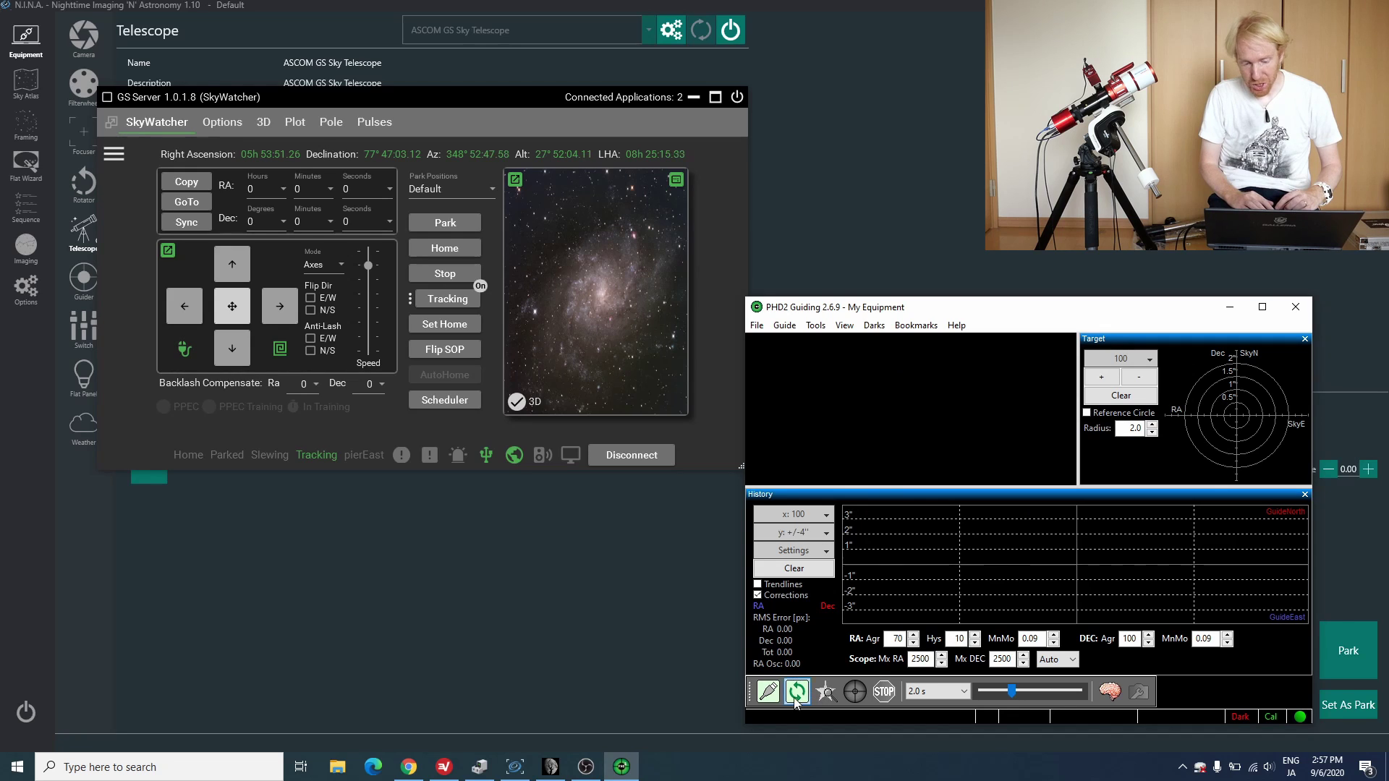
left_click(771, 696)
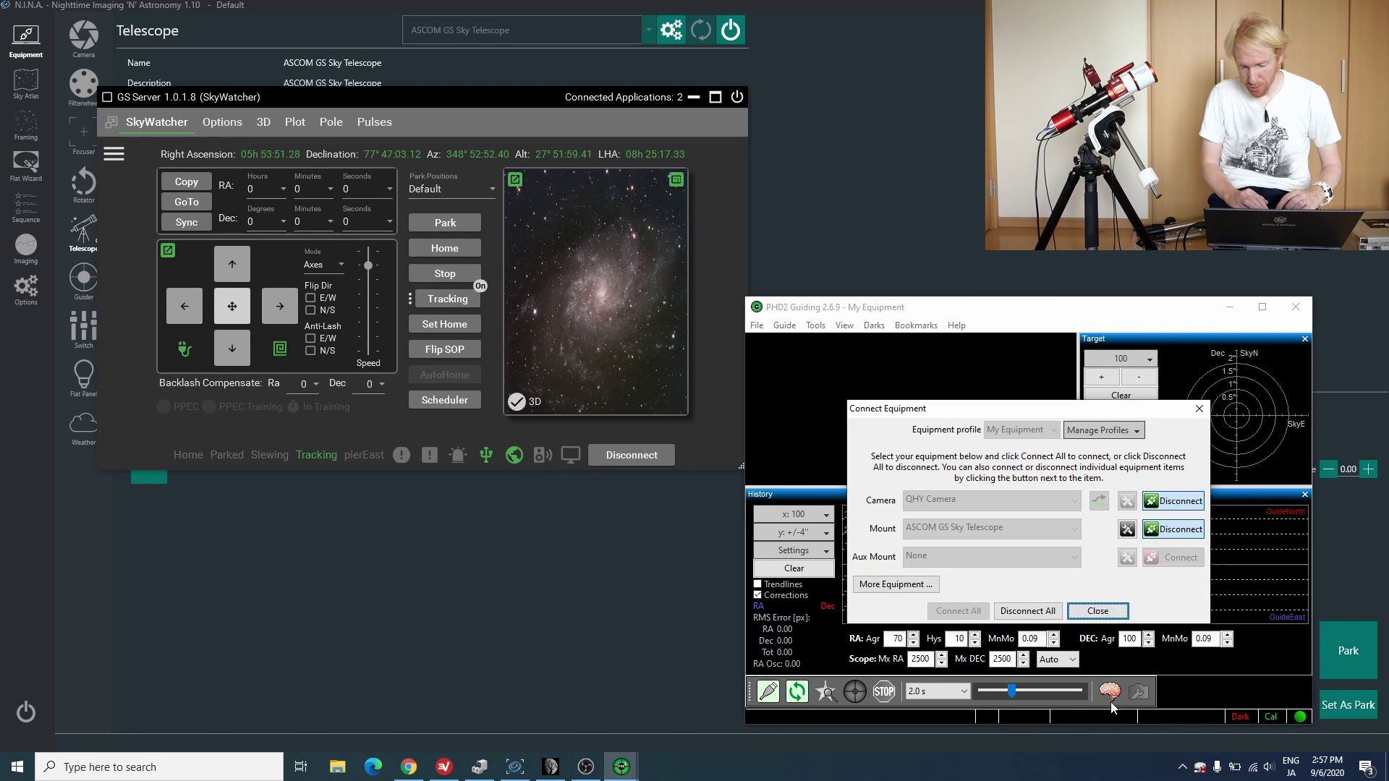
left_click(1112, 618)
left_click(1110, 692)
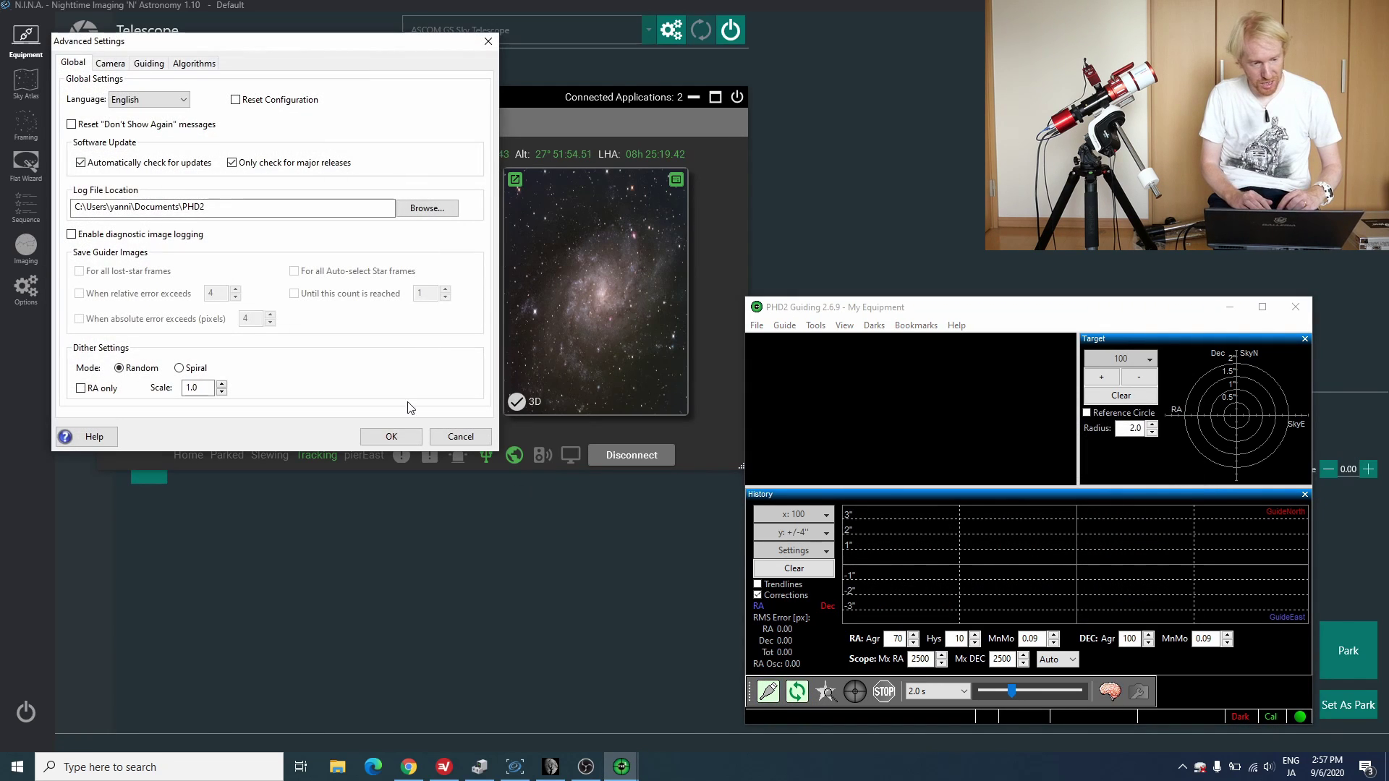
left_click(148, 64)
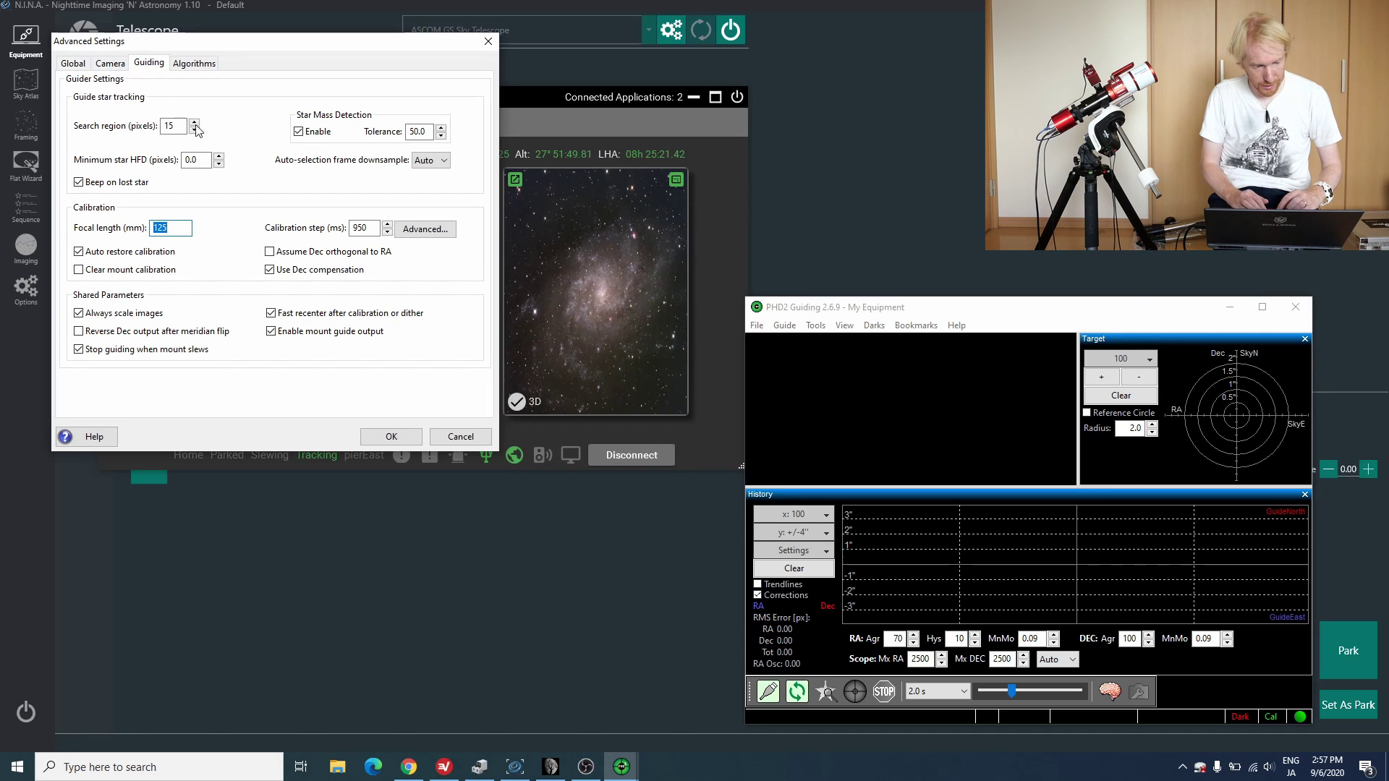
left_click(128, 338)
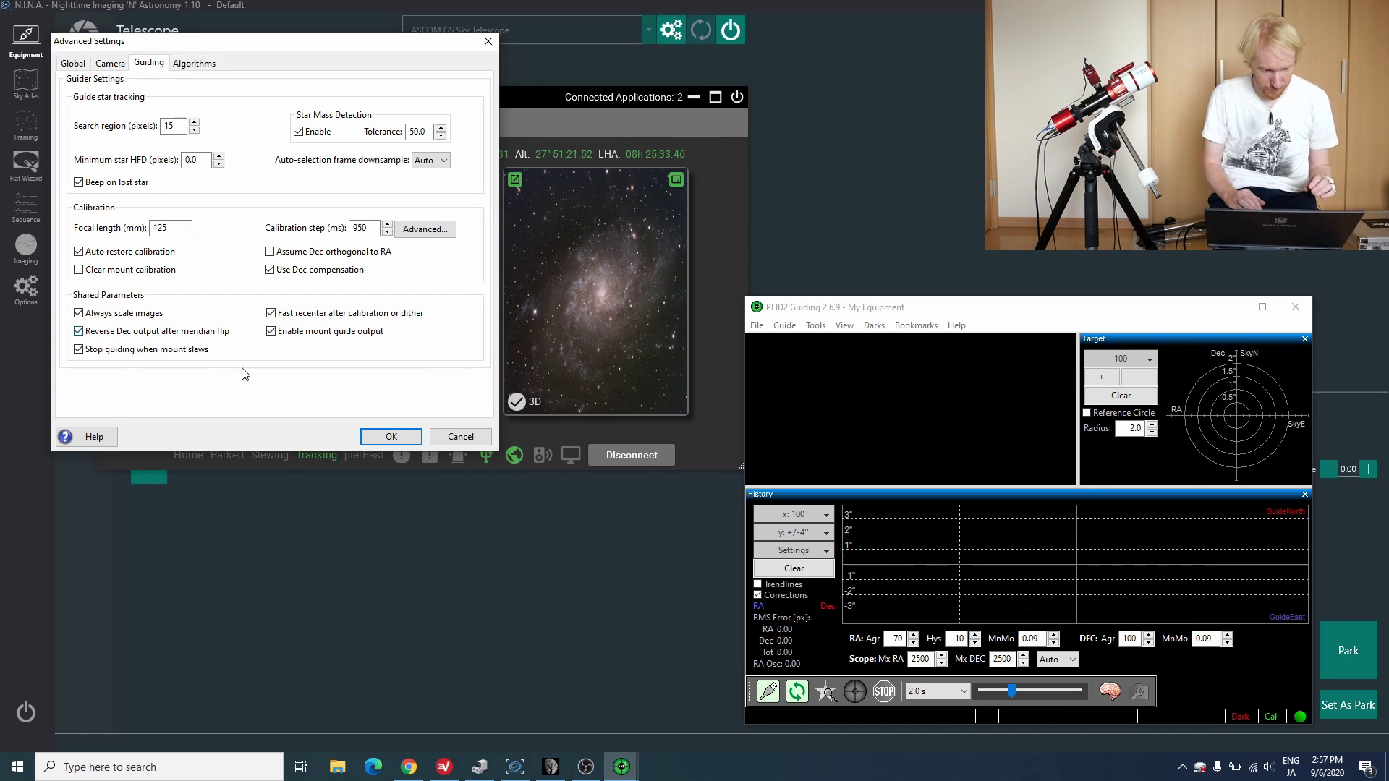
left_click(398, 435)
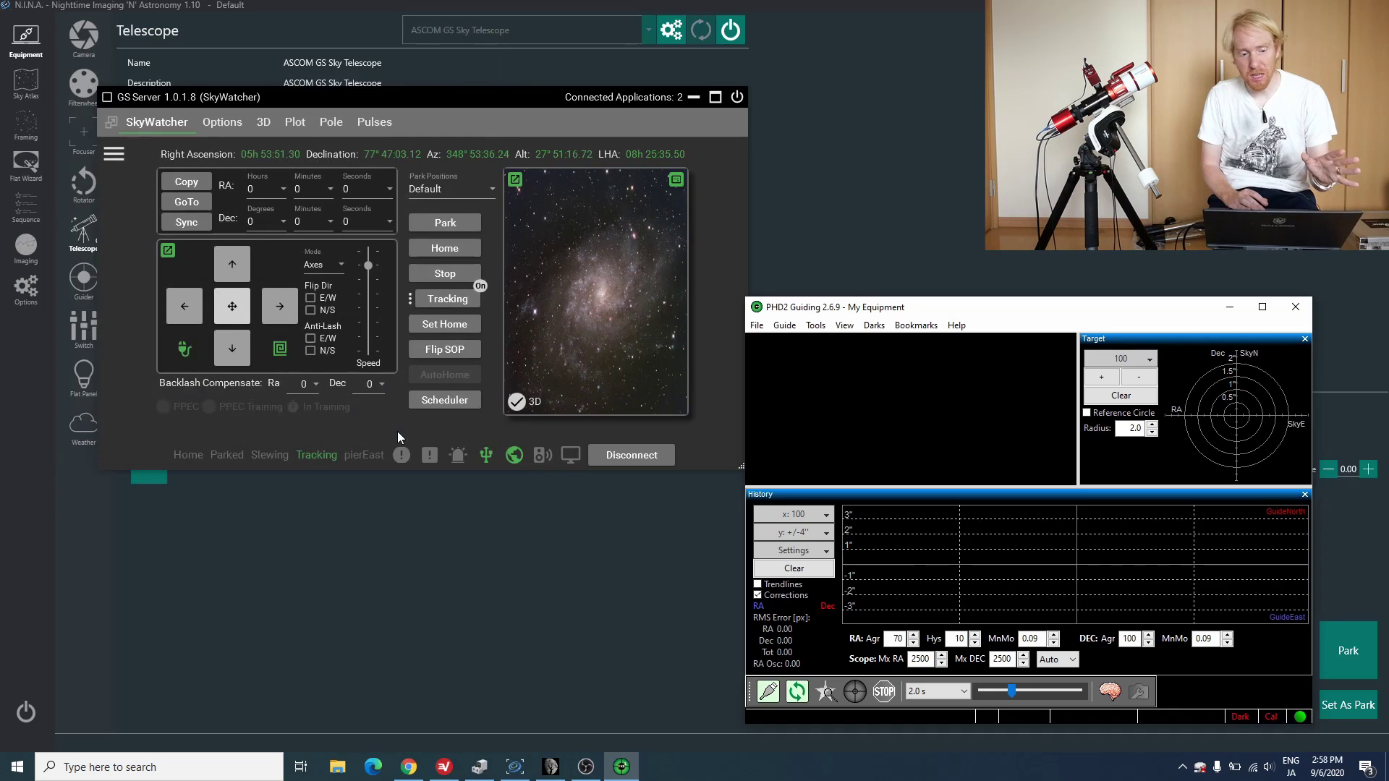